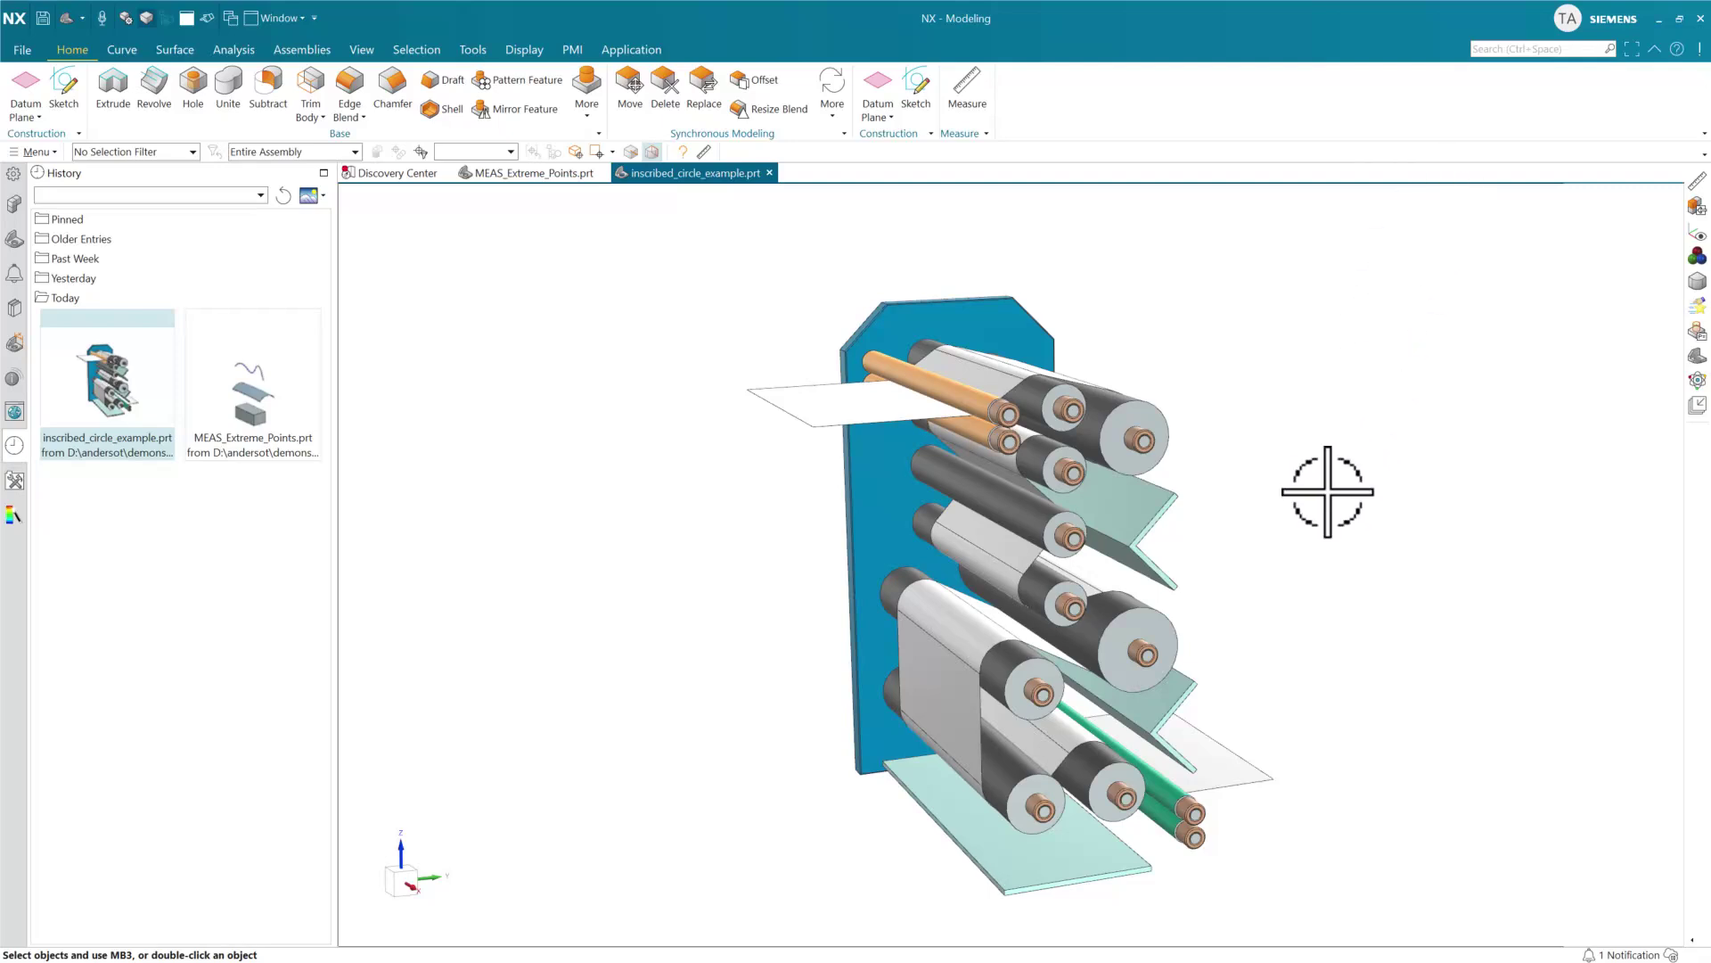
# Pan and zoom in on the upper rollers and guide plates of the roller machine
pyautogui.keyDown('shift'); pyautogui.moveTo(1281, 586); pyautogui.dragTo(1207, 489, button='middle'); pyautogui.keyUp('shift')
pyautogui.scroll(5, 1040, 623)
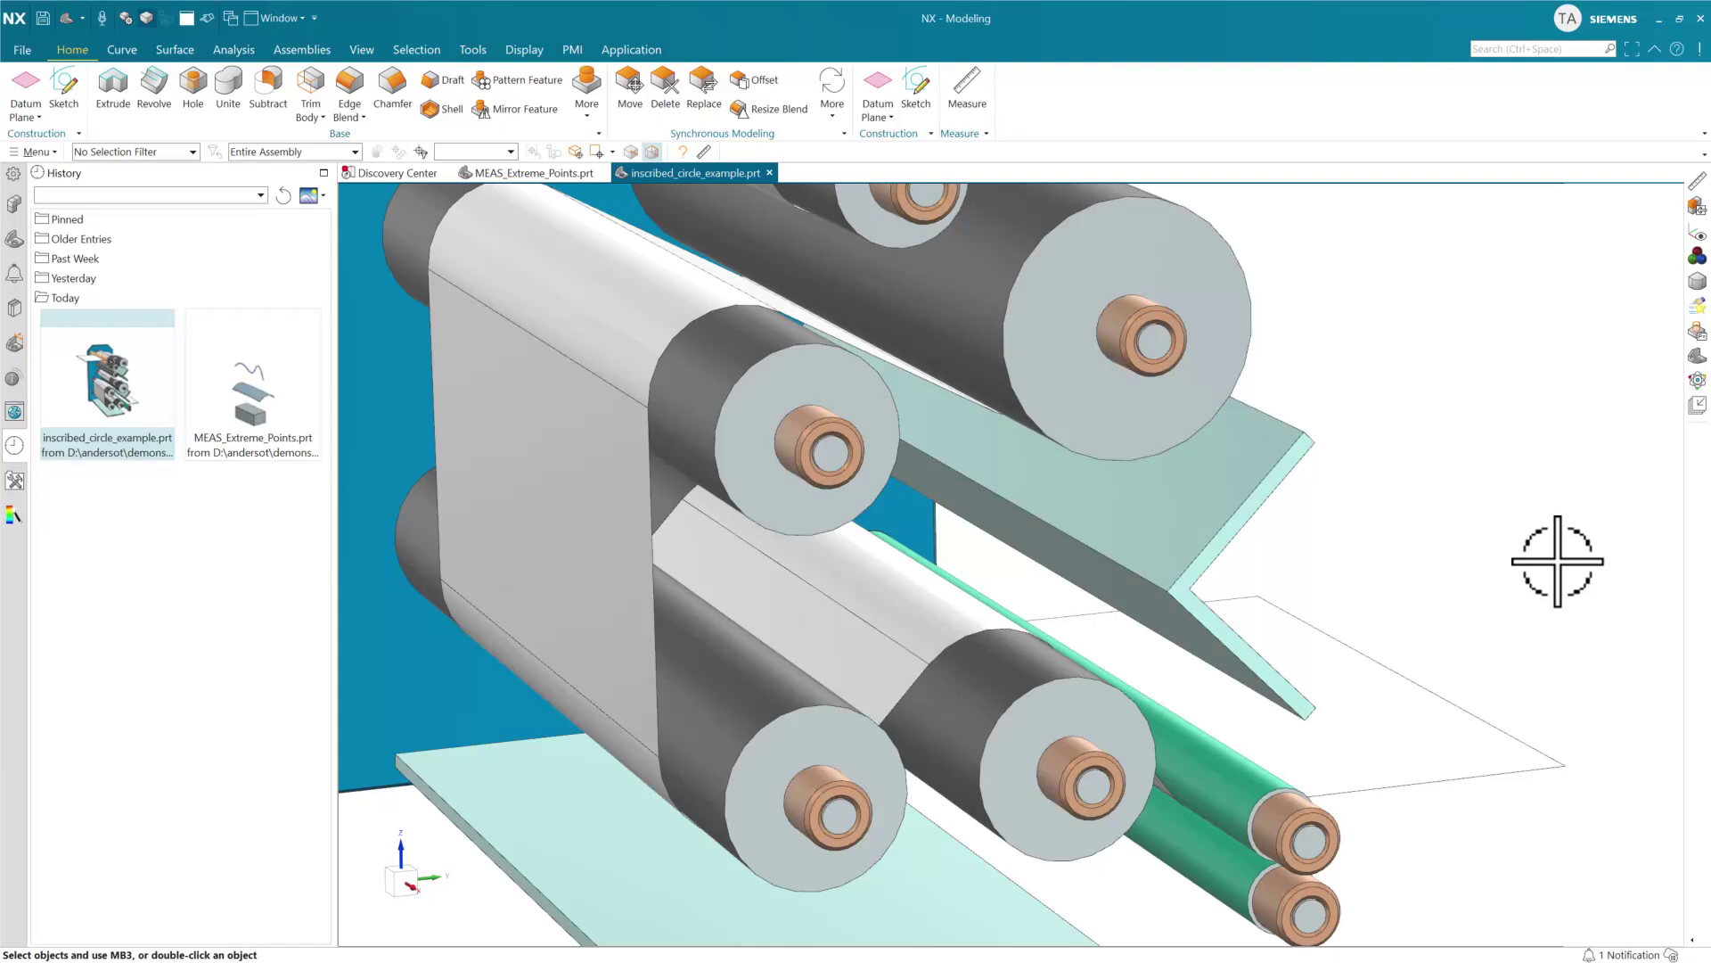
# Start a measurement and view the Extreme preferences, where Inscribed Circle Radius and Diameter are enabled
pyautogui.click(704, 151)
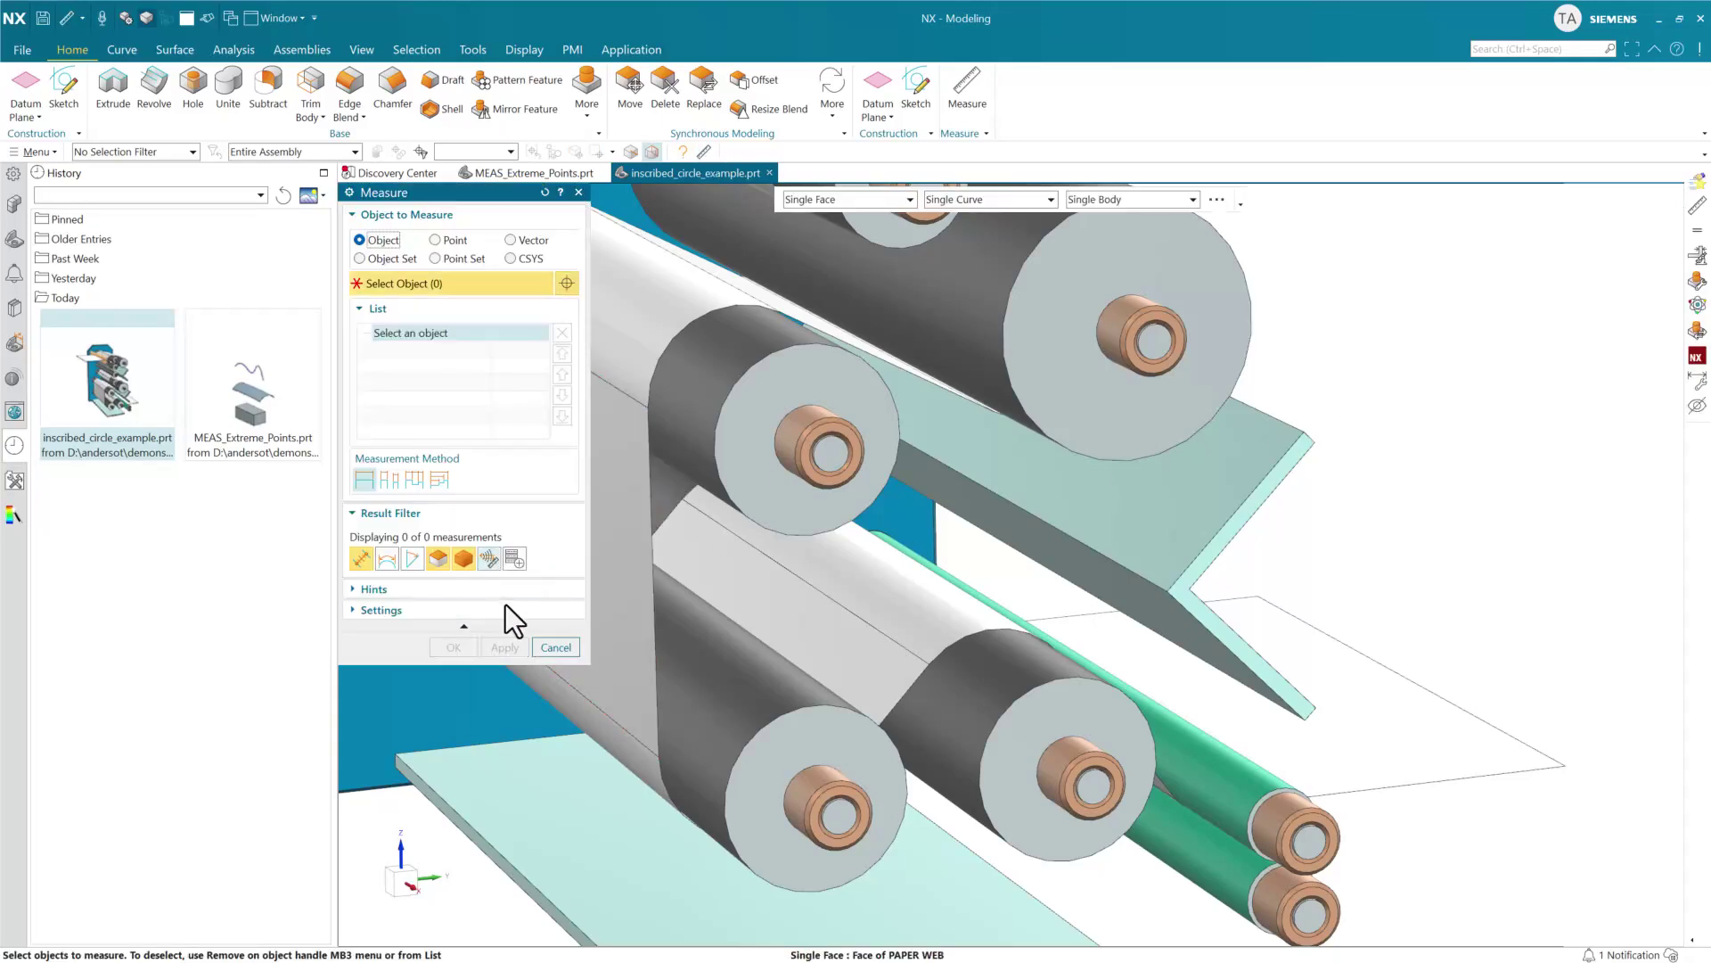
pyautogui.click(381, 609)
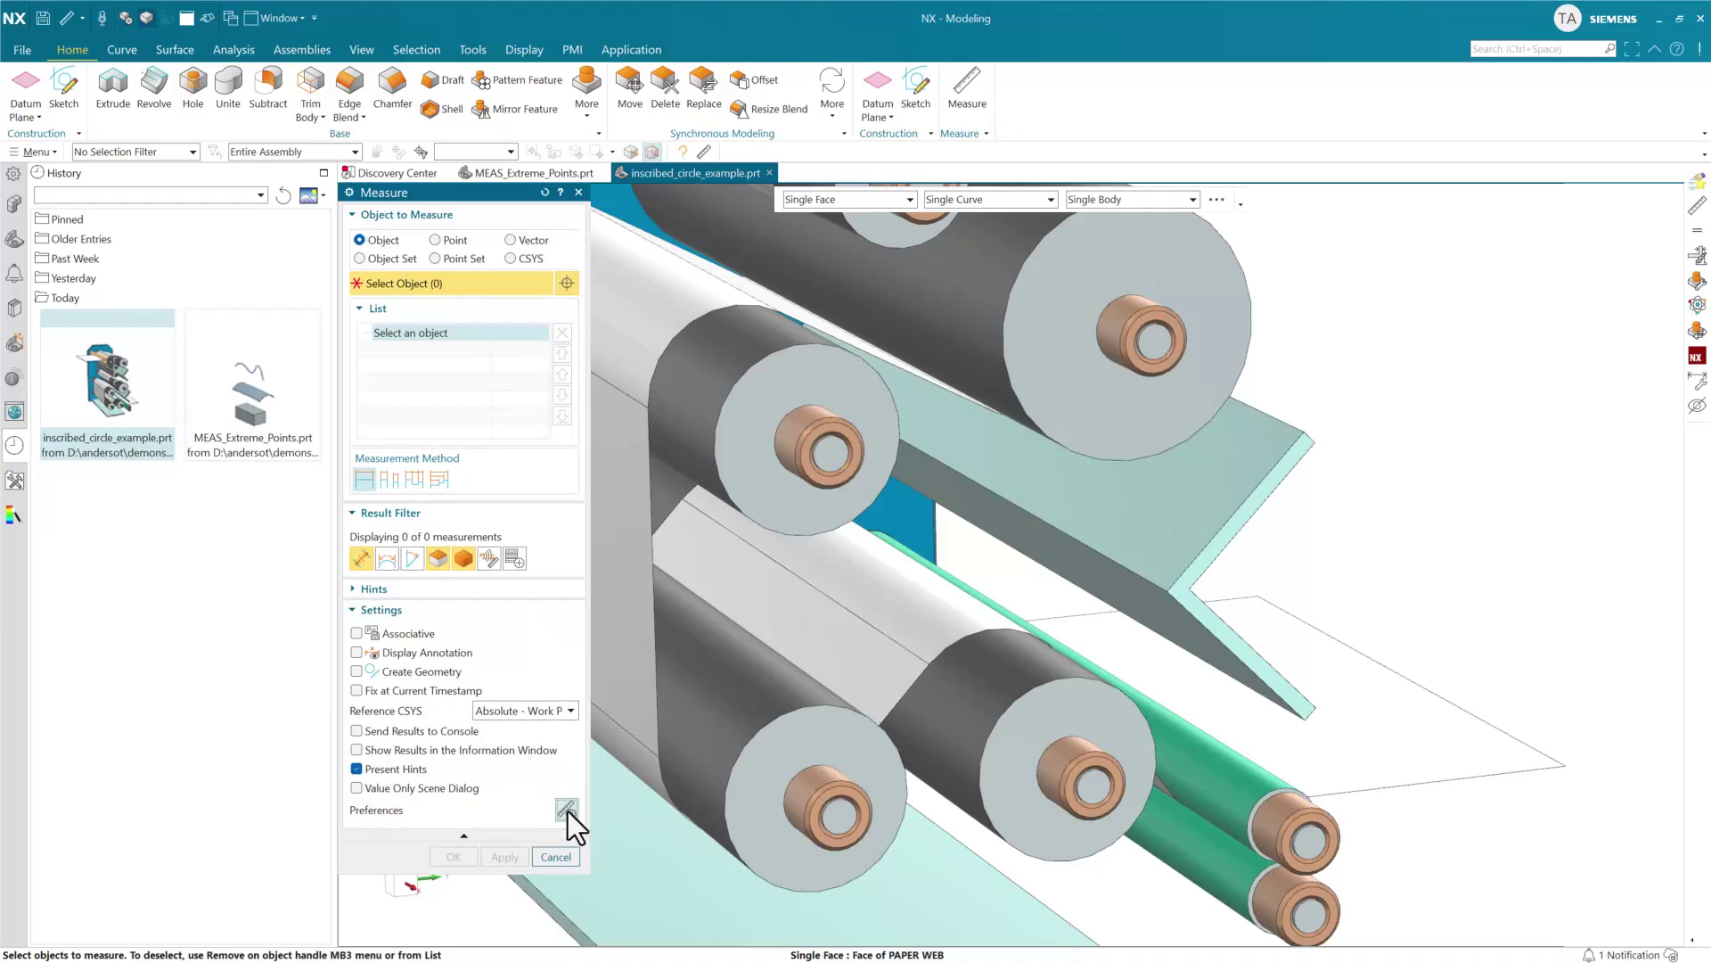
pyautogui.click(566, 809)
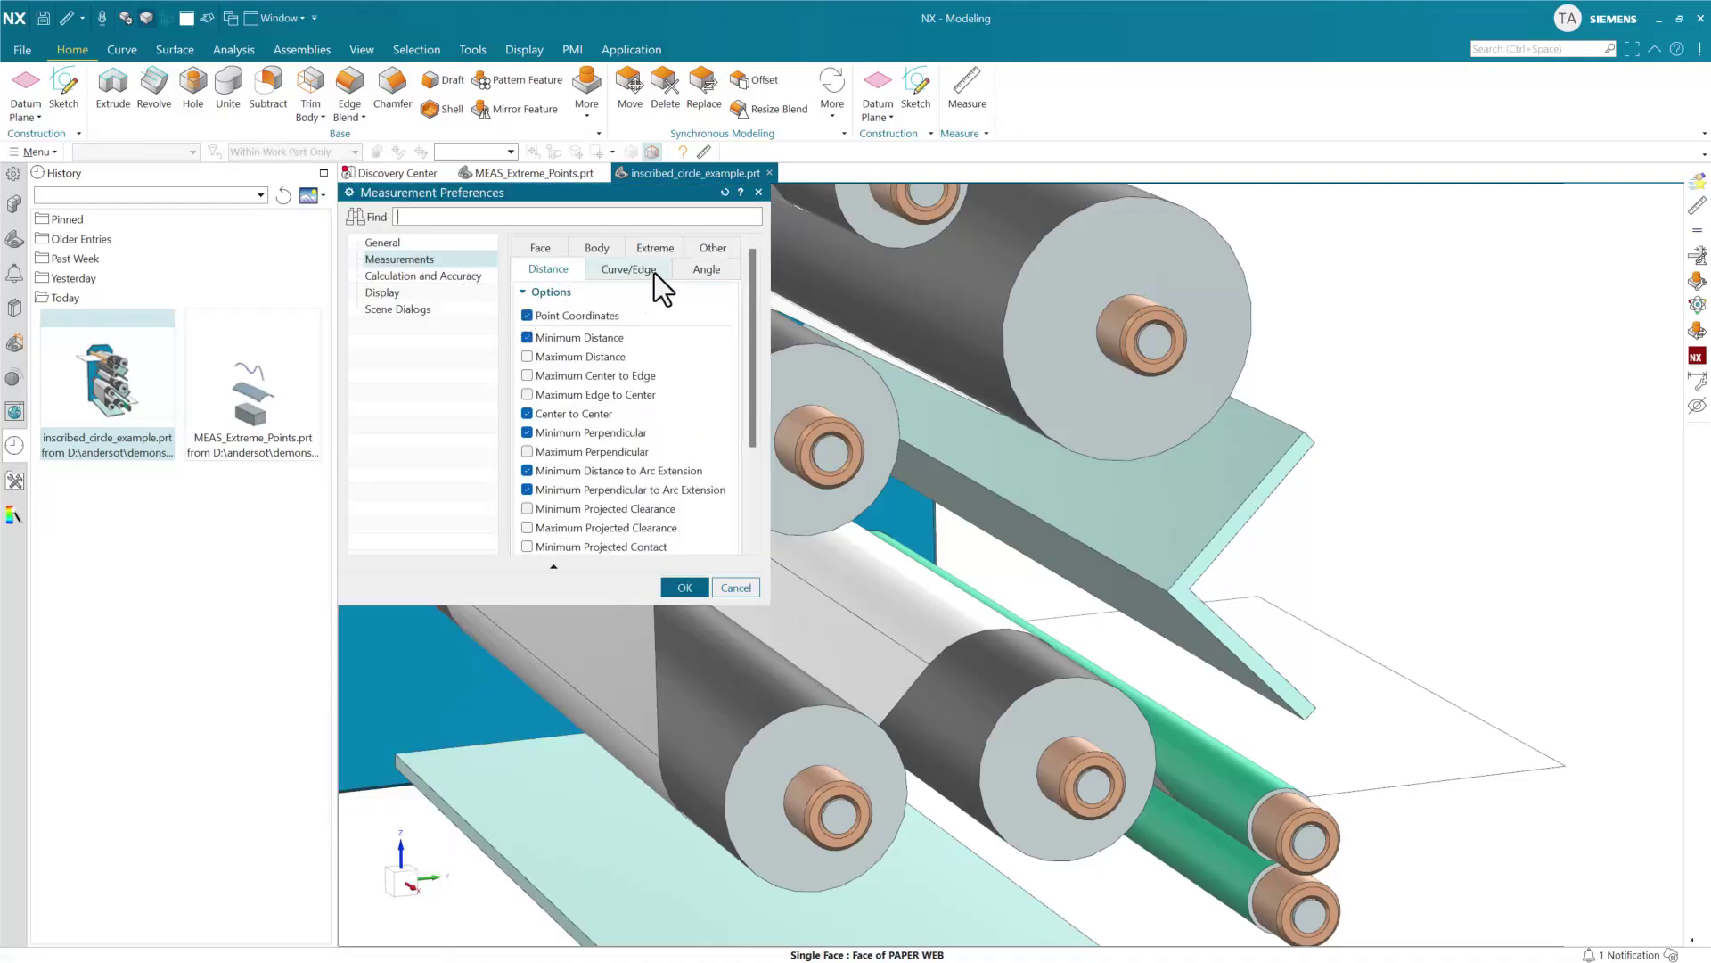
pyautogui.click(667, 249)
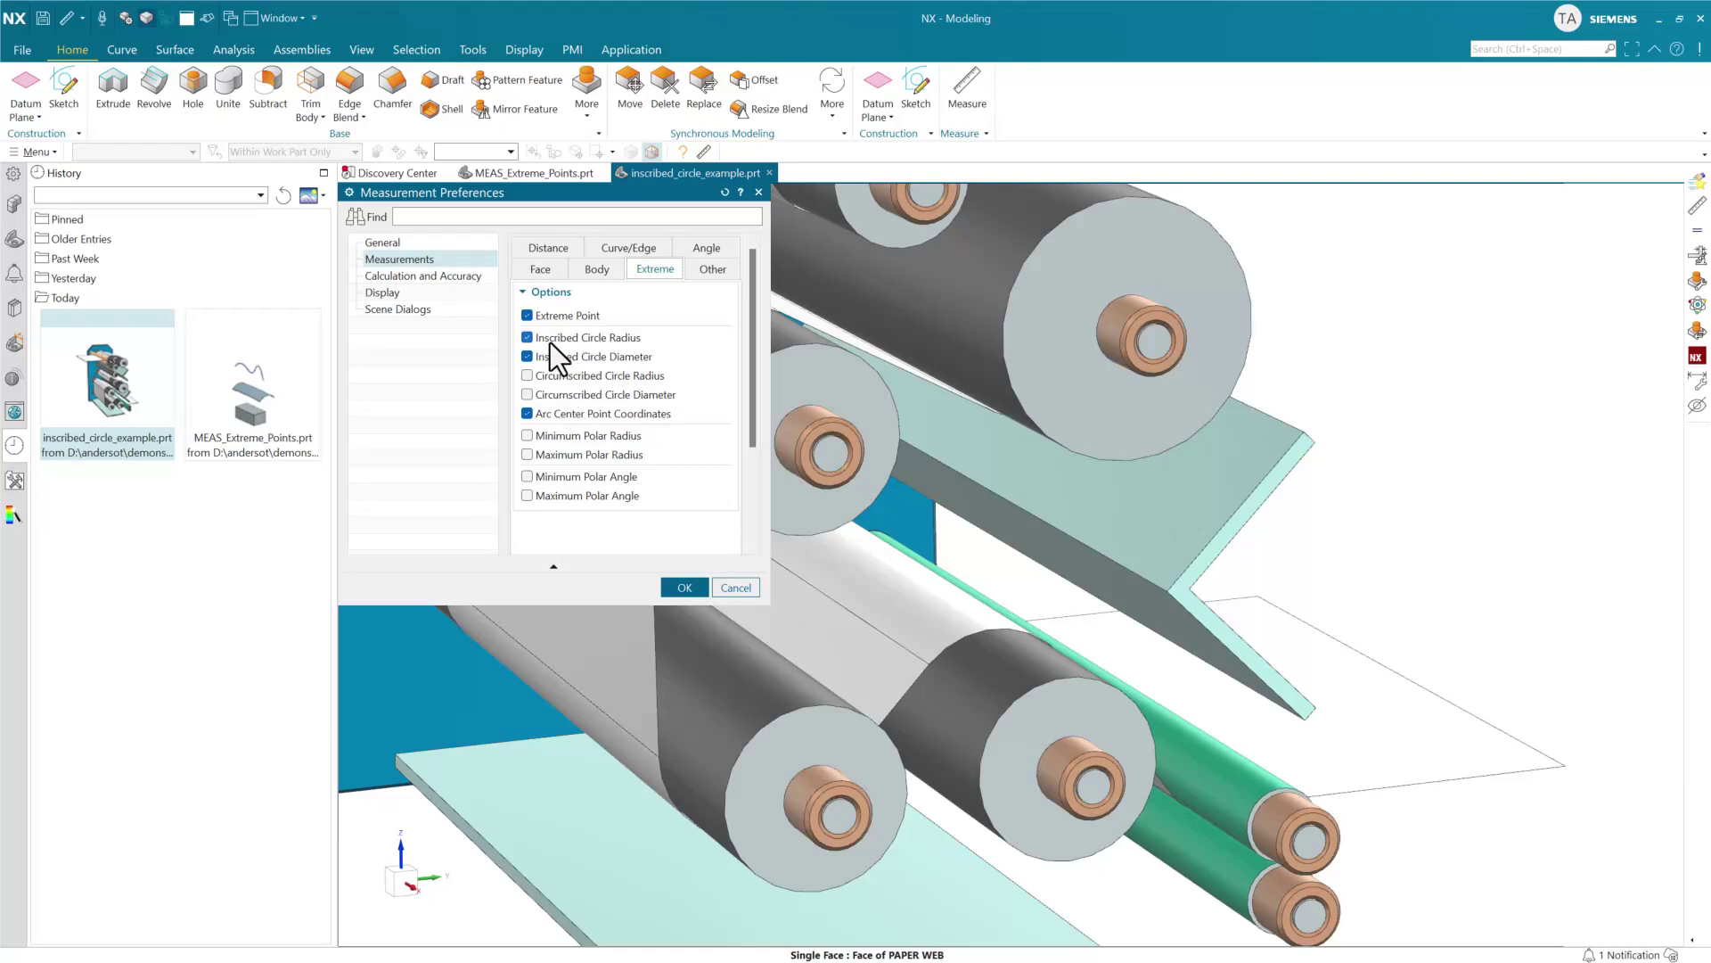
# Close Preferences, switch to Object Set measuring and turn on the Extreme result filter
pyautogui.click(733, 588)
pyautogui.click(392, 261)
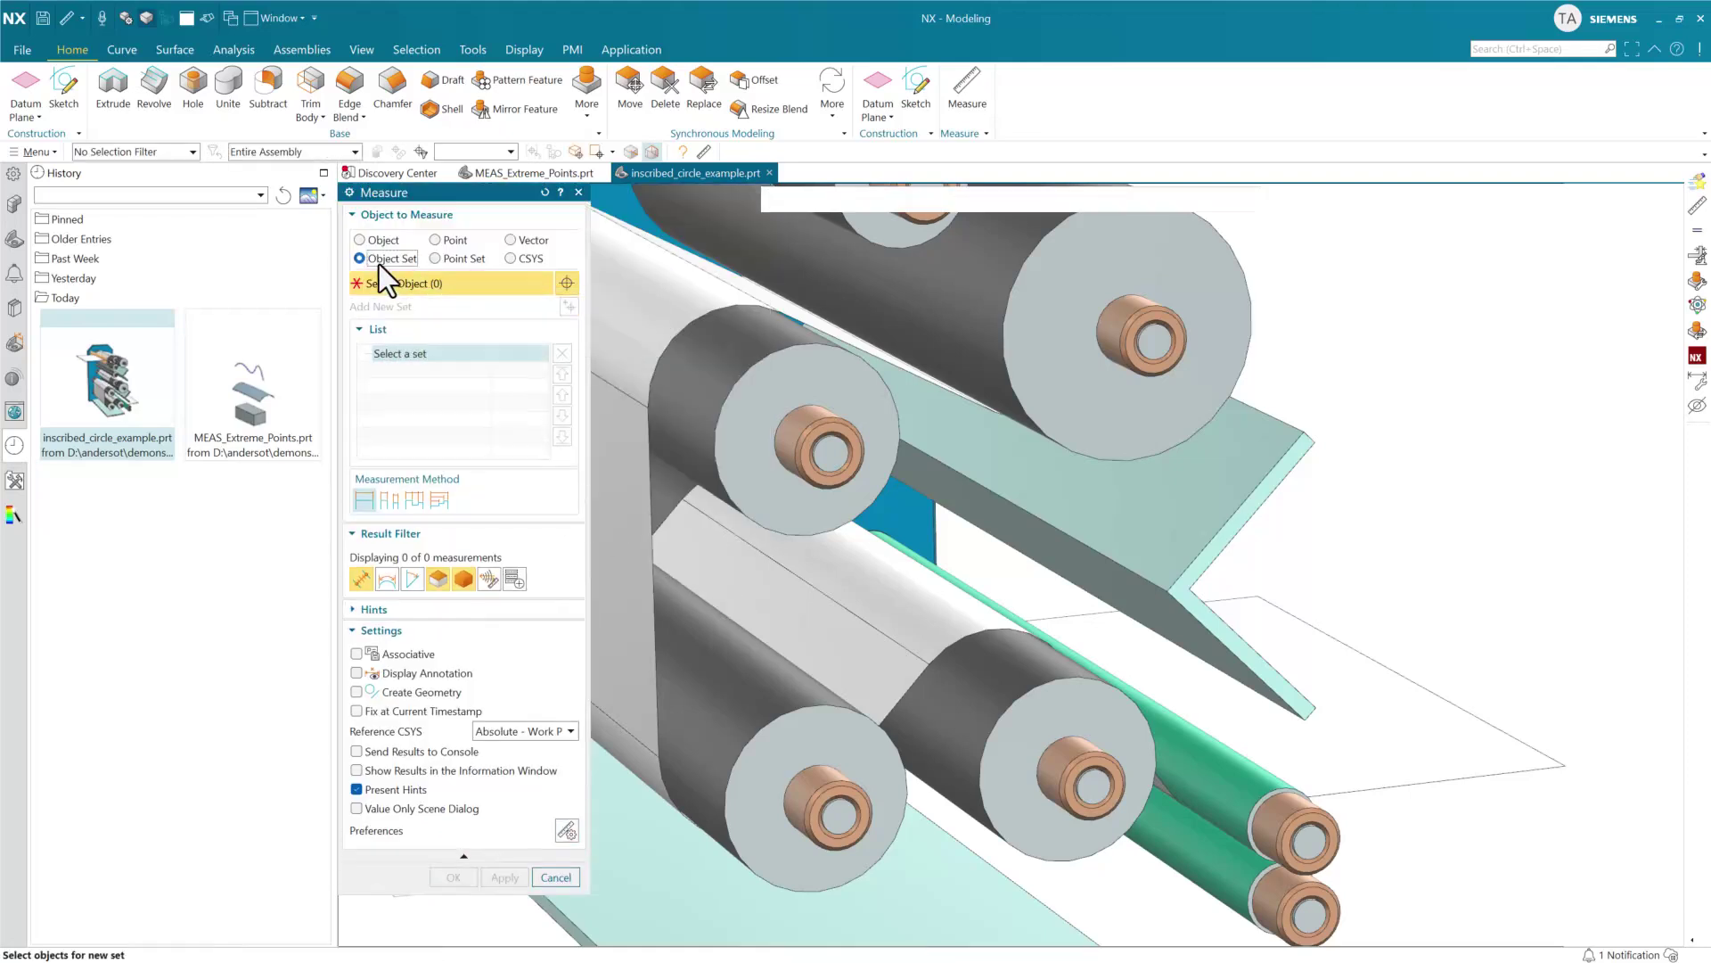
pyautogui.click(392, 630)
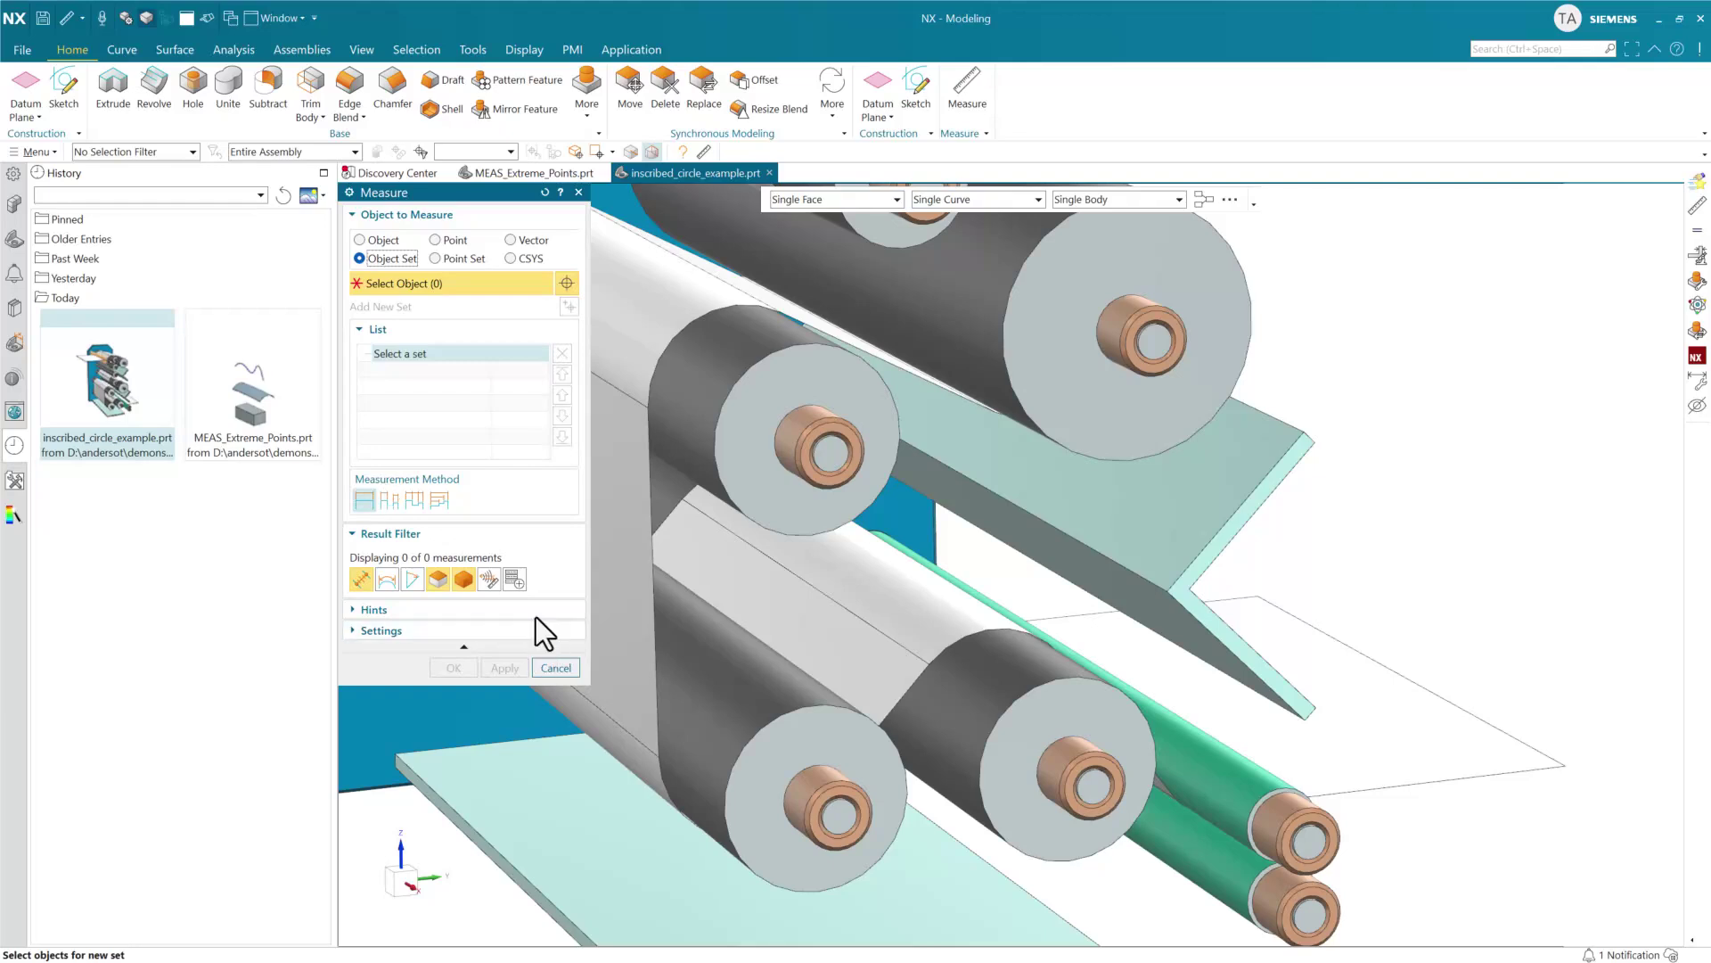
pyautogui.click(490, 580)
# Add the upper-right and left roller edges, giving a 99.0987 mm inscribed circle radius
pyautogui.click(1069, 451)
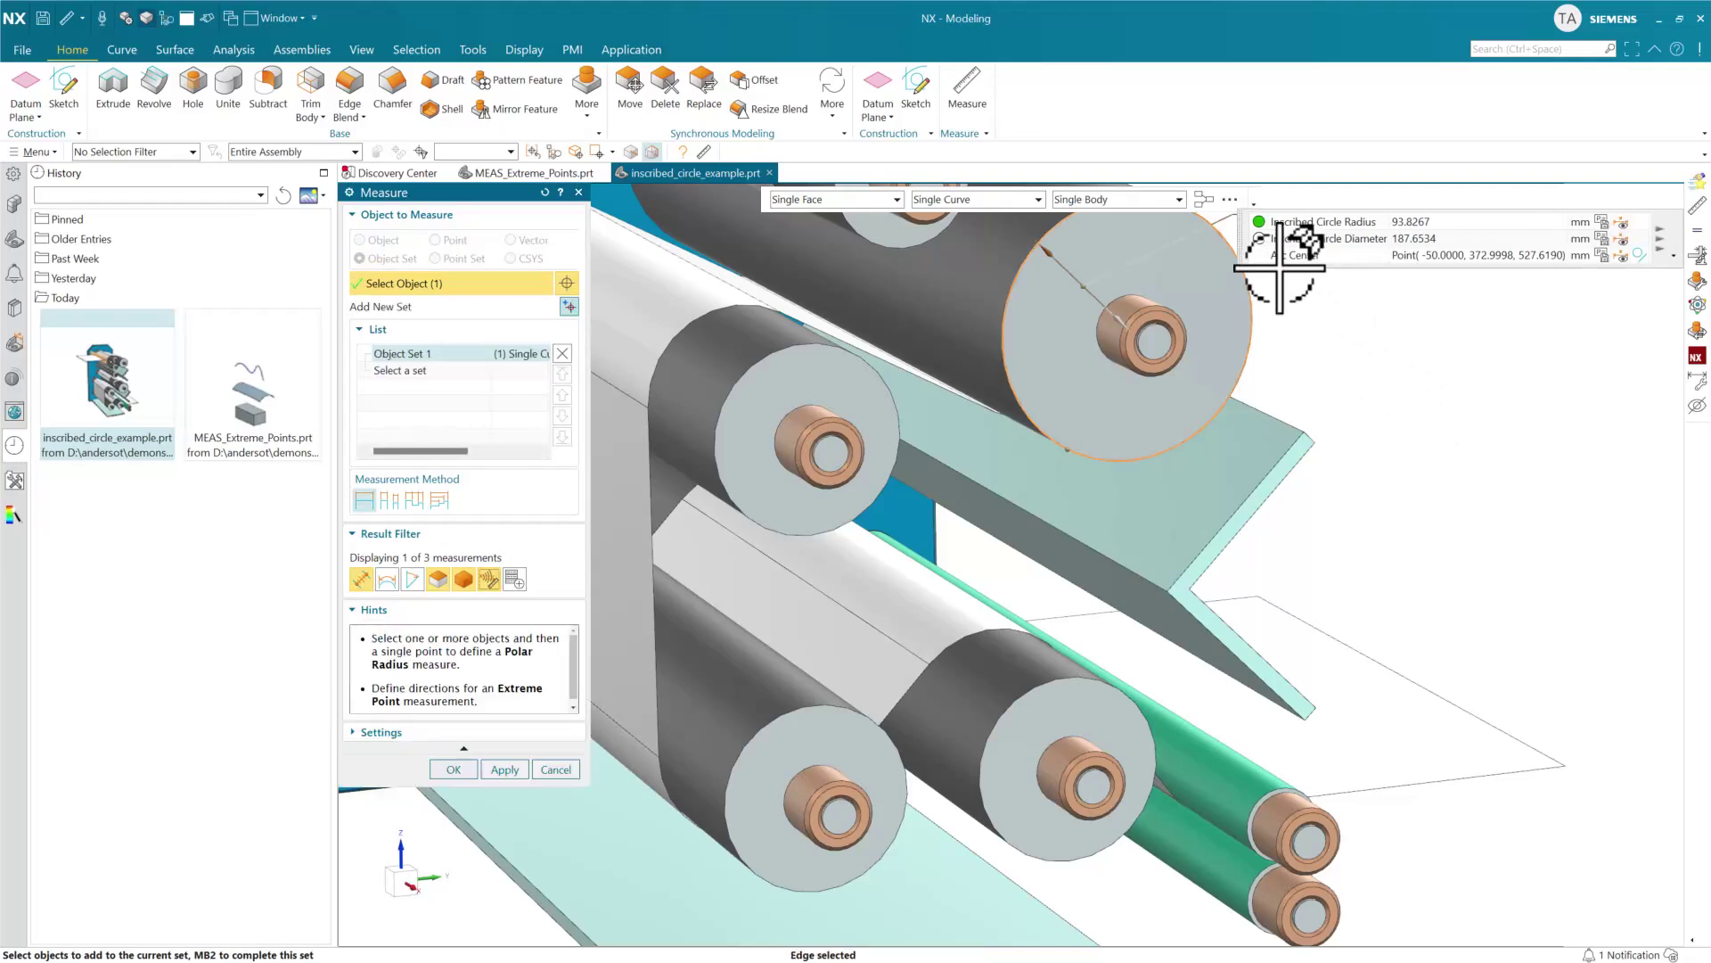
pyautogui.keyDown('shift'); pyautogui.moveTo(1384, 489); pyautogui.dragTo(1290, 477, button='middle'); pyautogui.keyUp('shift')
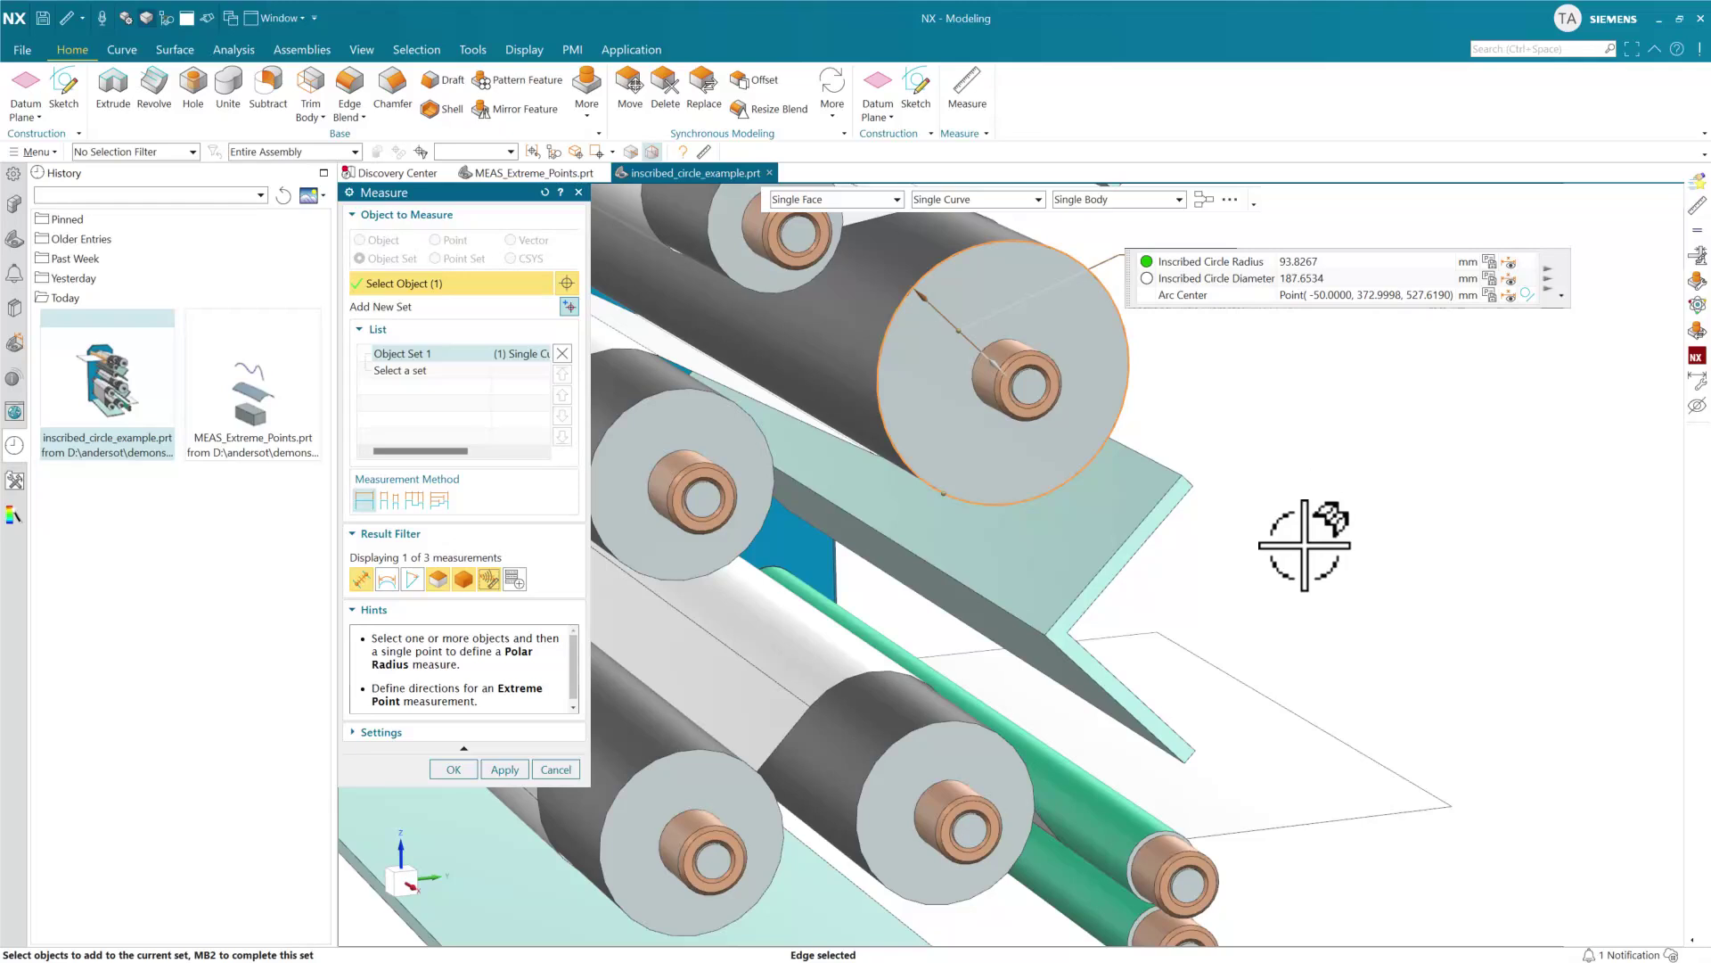
pyautogui.click(769, 519)
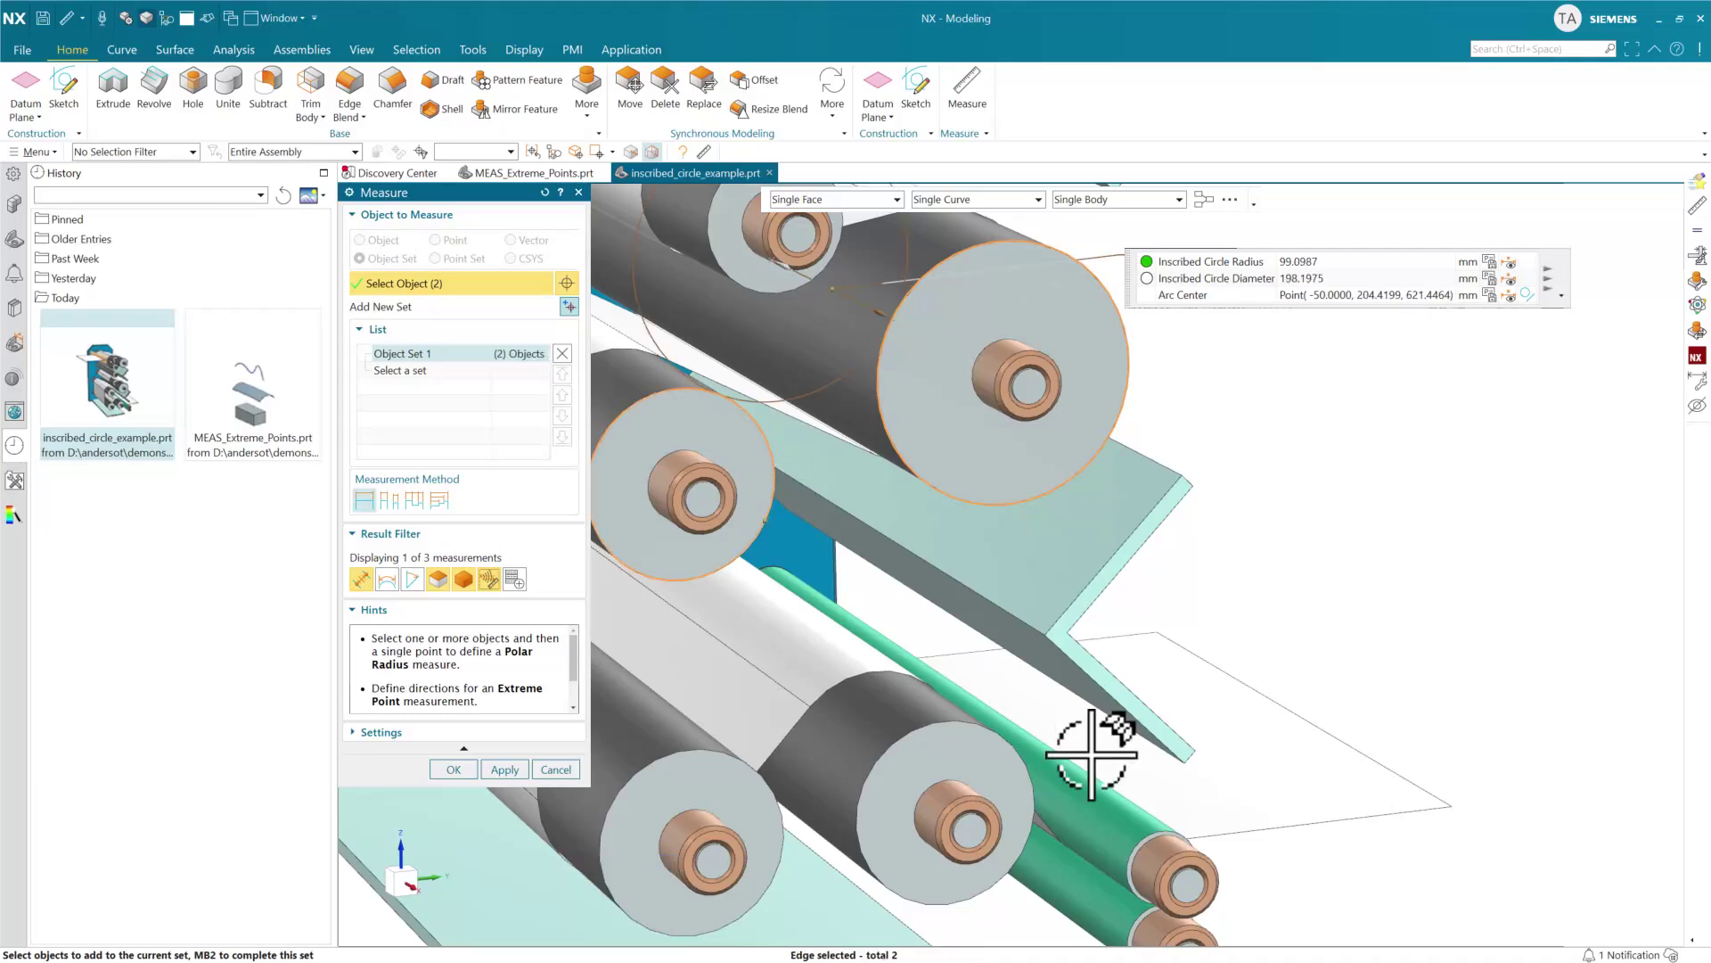
# Add the lower-left and lower-right roller edges, show the 195.6103 mm inscribed diameter, and finish
pyautogui.click(785, 825)
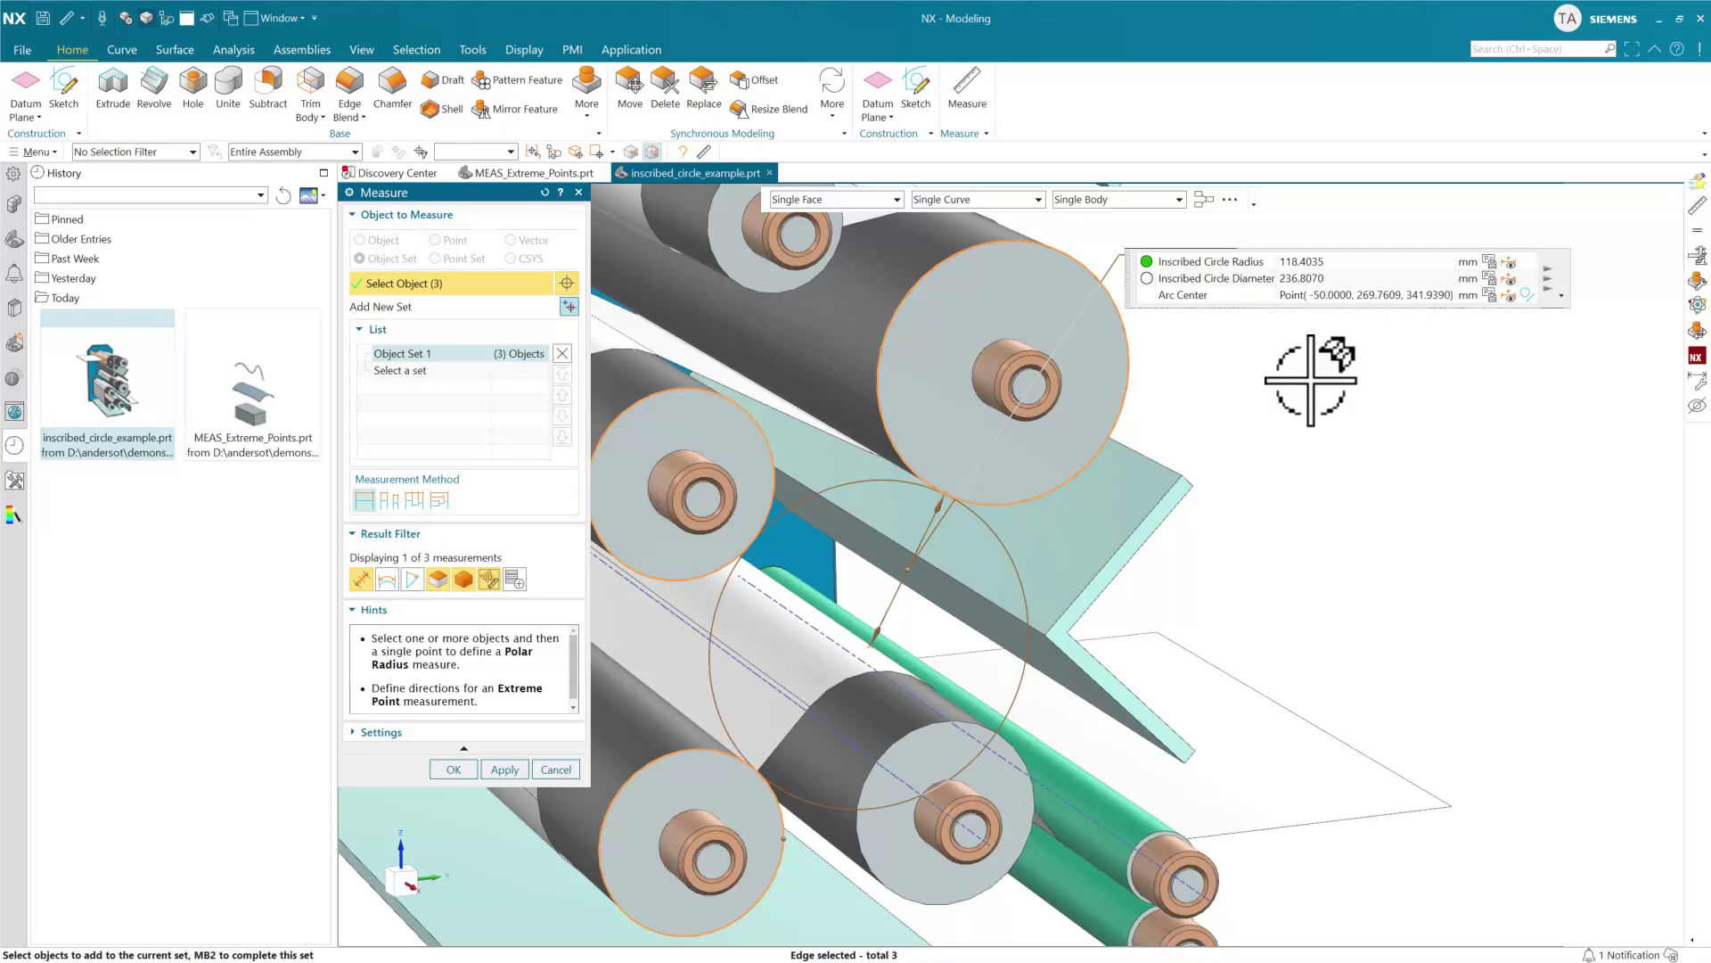
pyautogui.click(918, 740)
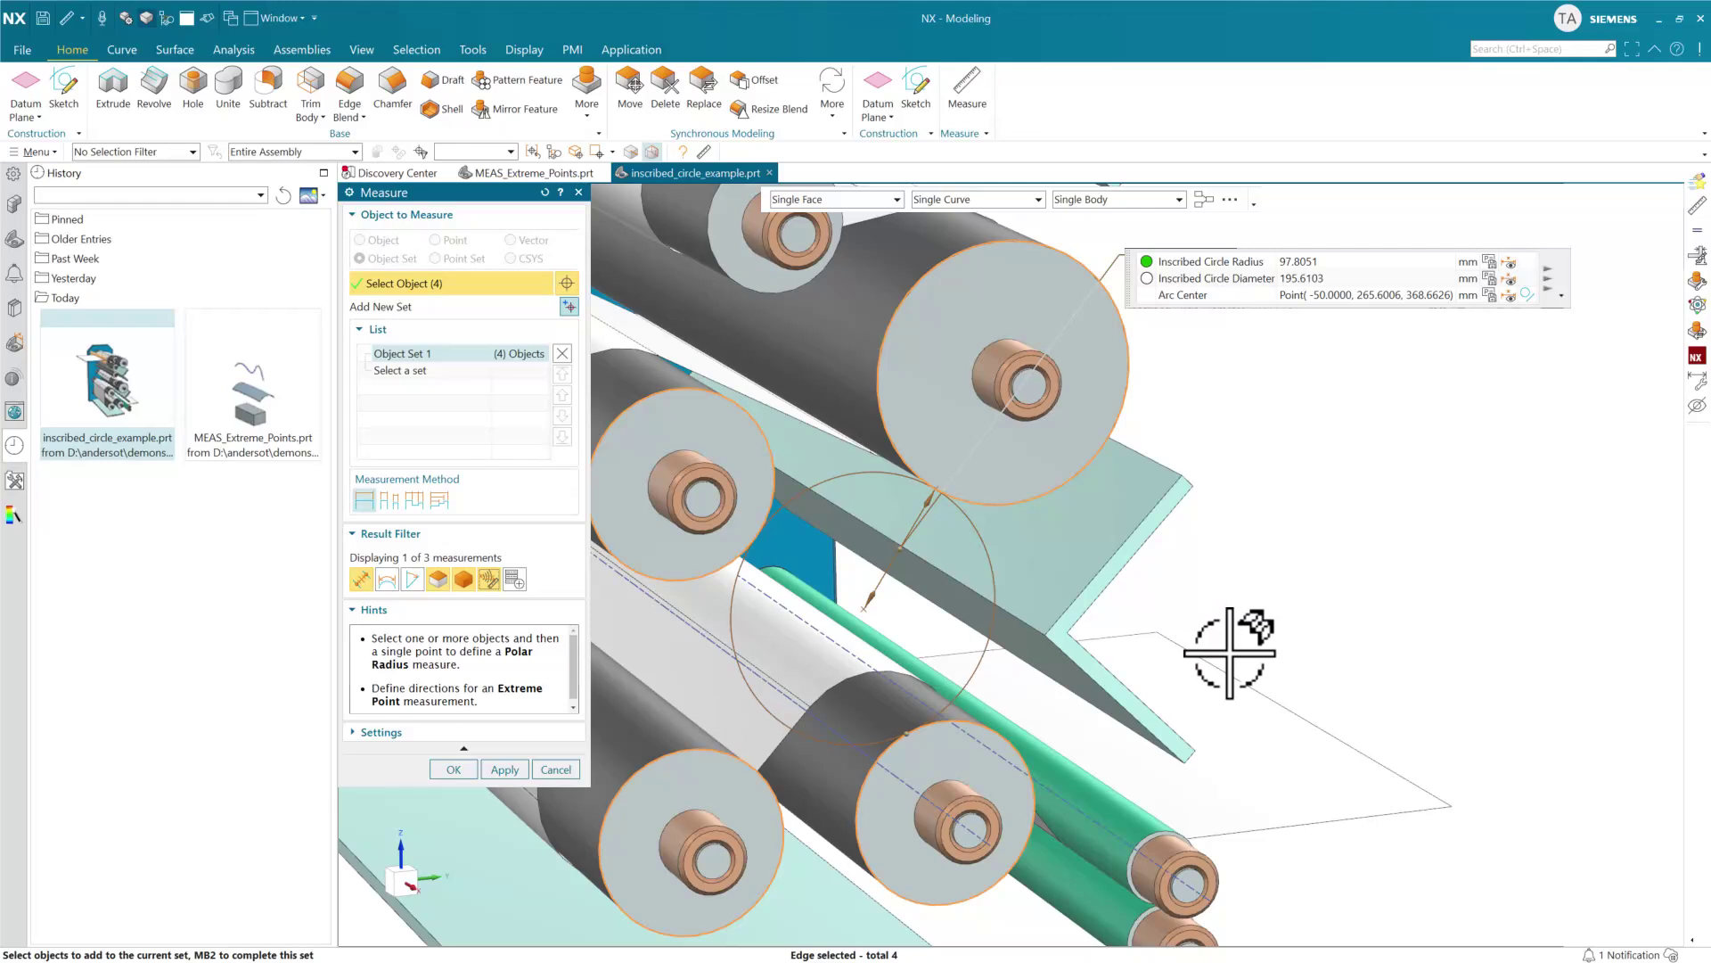
pyautogui.keyDown('shift'); pyautogui.click(997, 506); pyautogui.keyUp('shift')
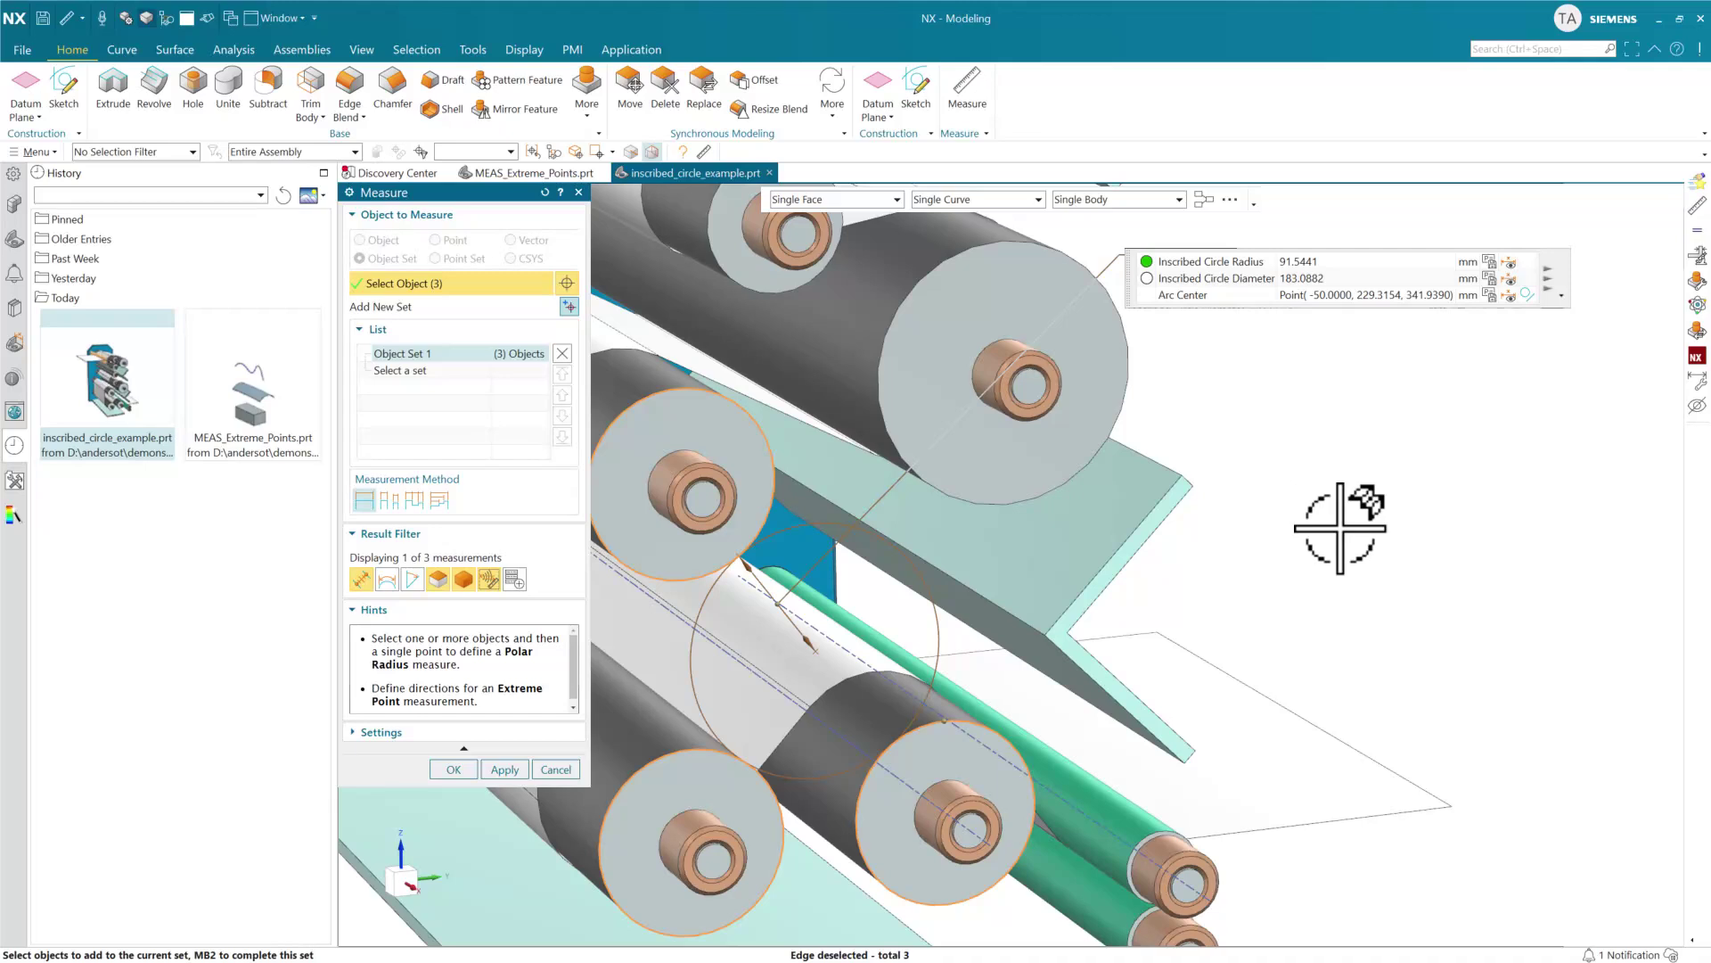
pyautogui.click(985, 502)
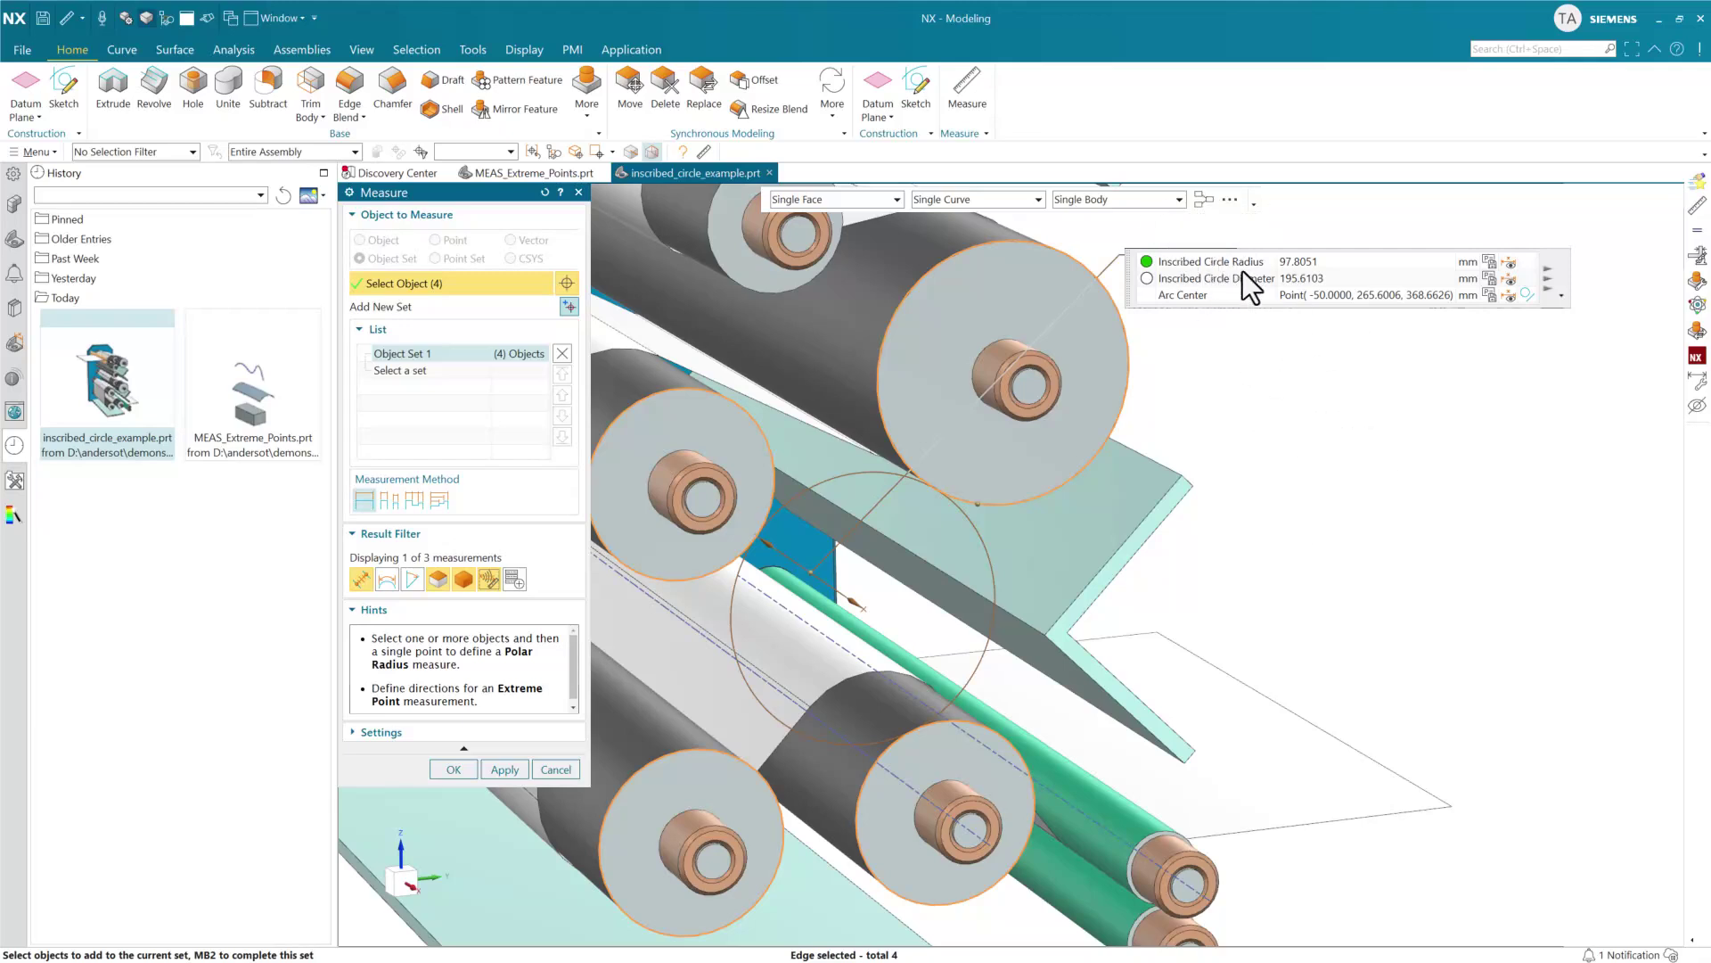
pyautogui.click(1147, 280)
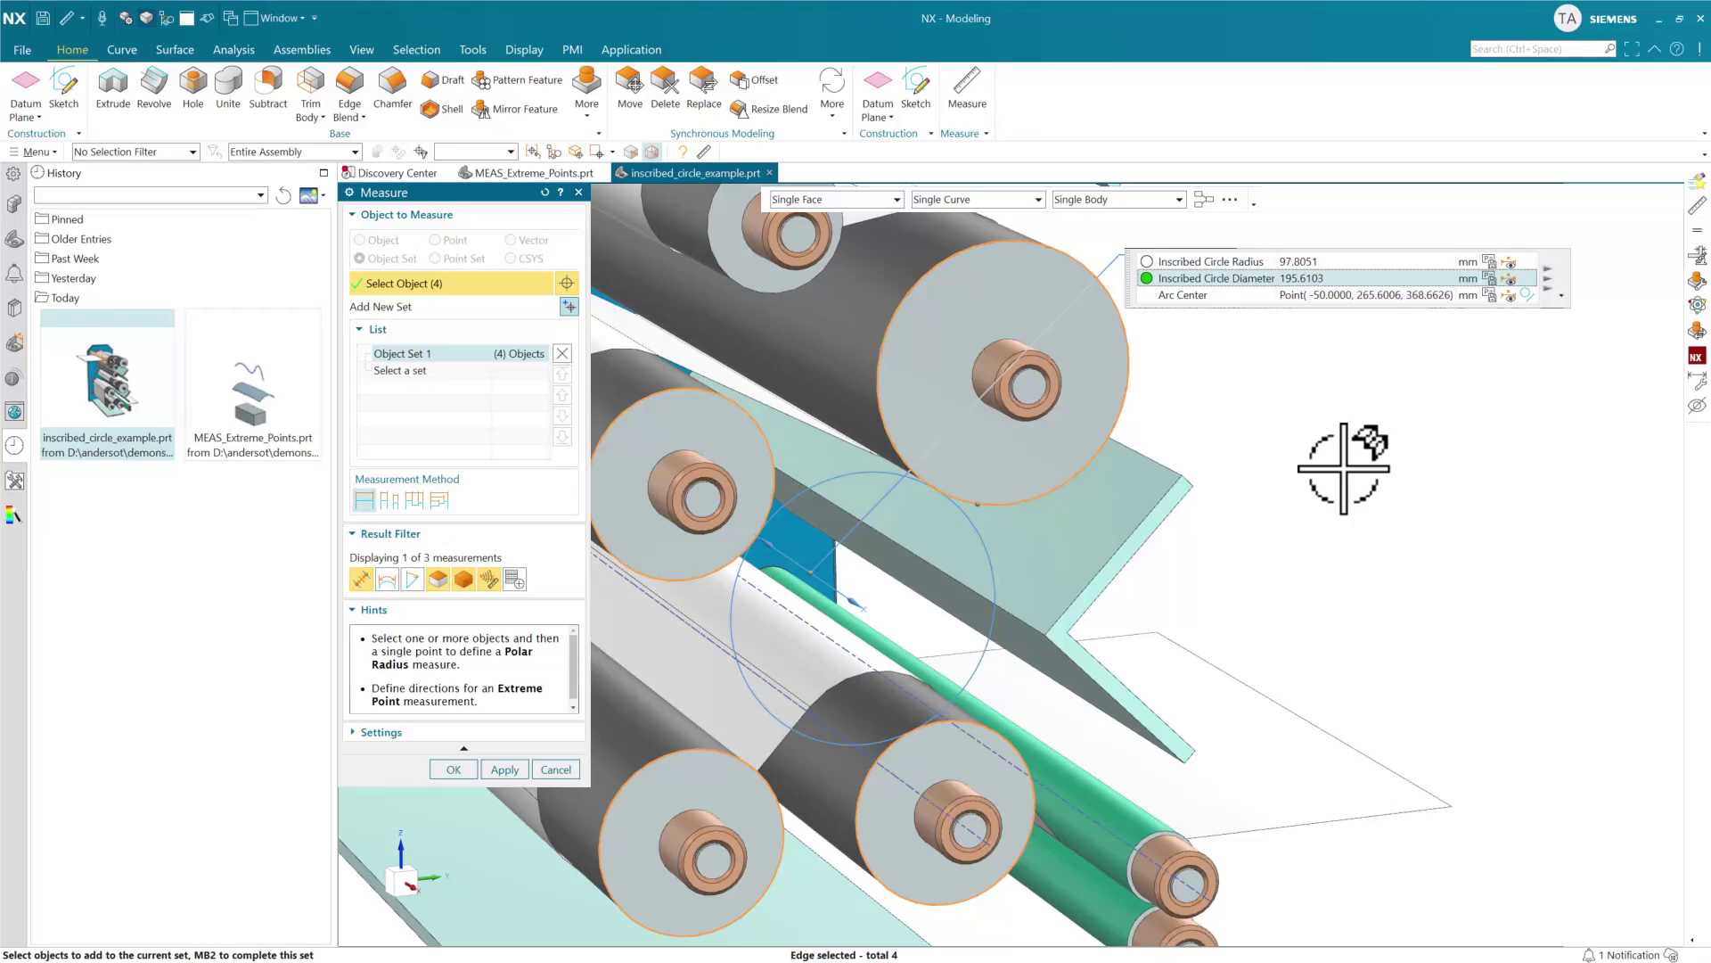
pyautogui.middleClick(1344, 468)
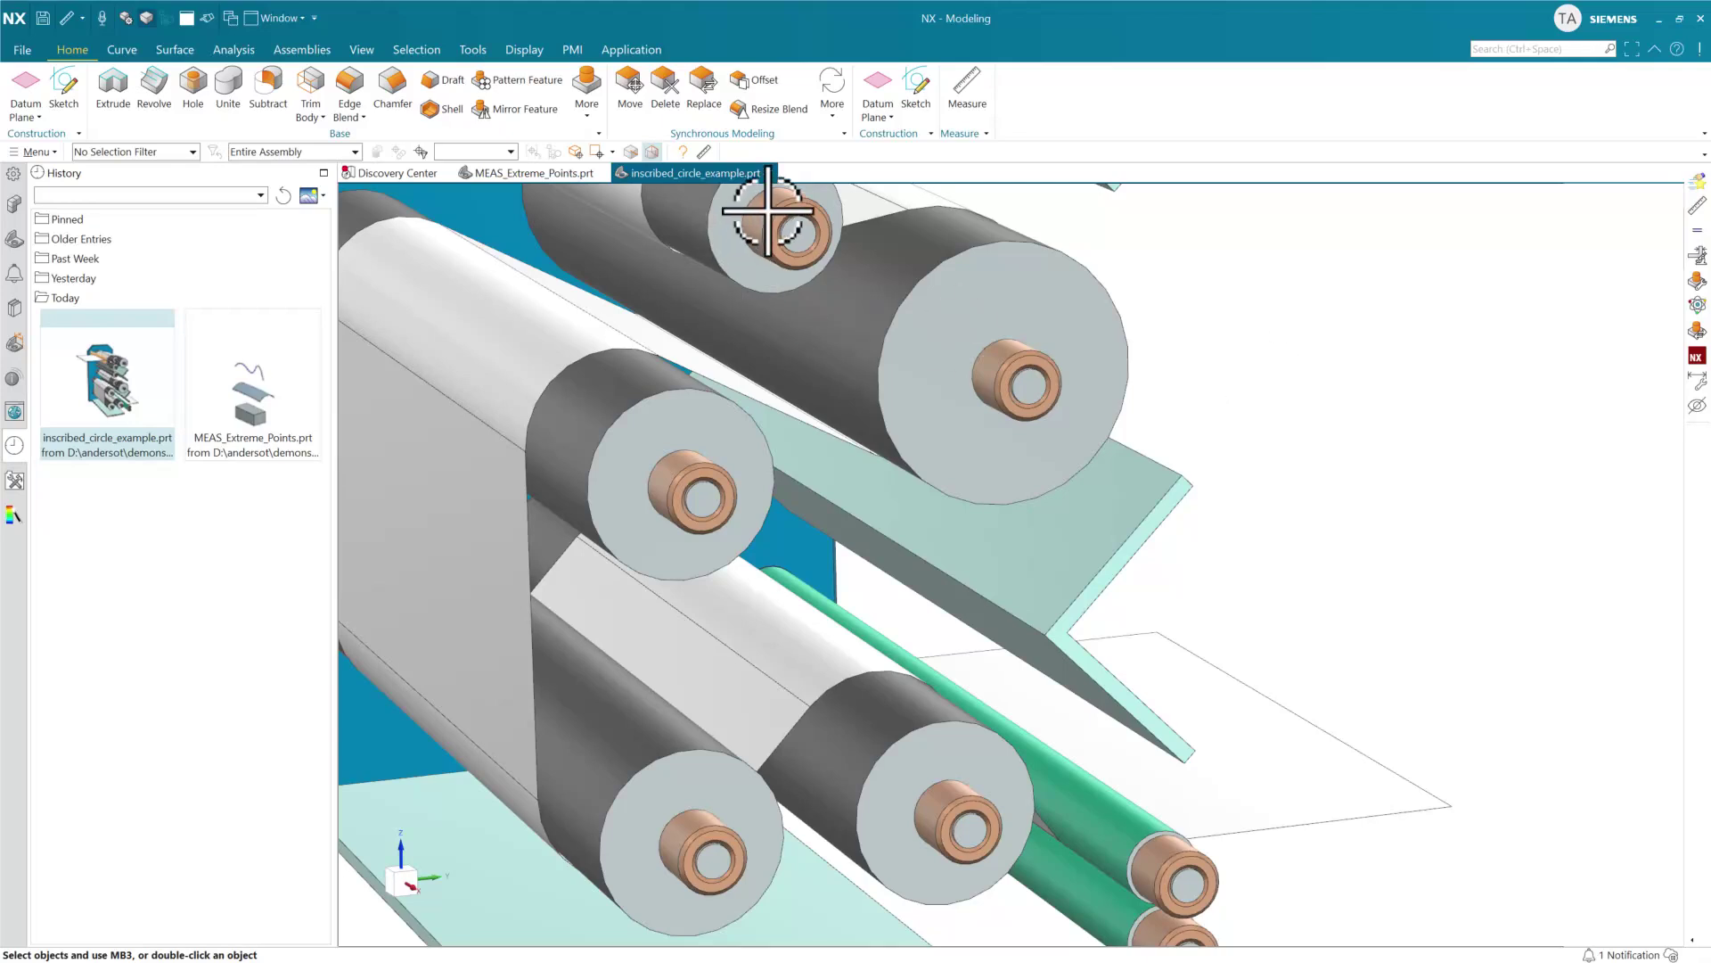
# Start a new measurement with Ctrl+Shift+M and orient the model to an oblique view of the lower rollers
pyautogui.hotkey('ctrl', 'shift', 'm')
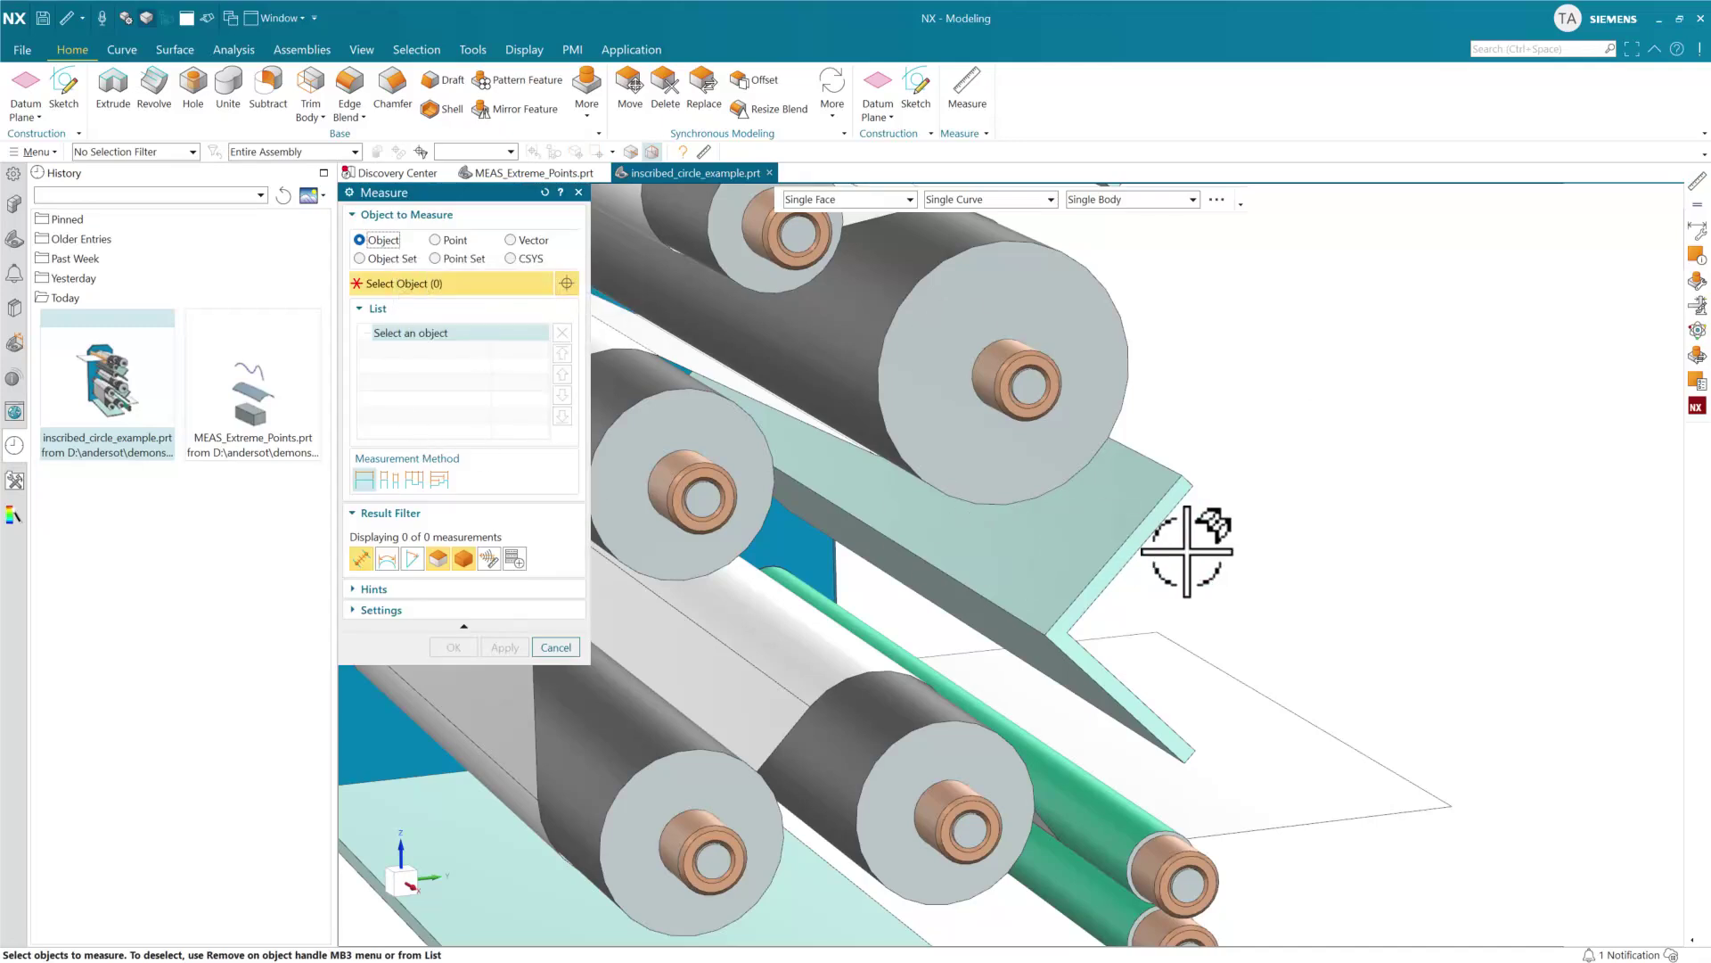
pyautogui.moveTo(1173, 566); pyautogui.dragTo(1222, 459, button='middle')
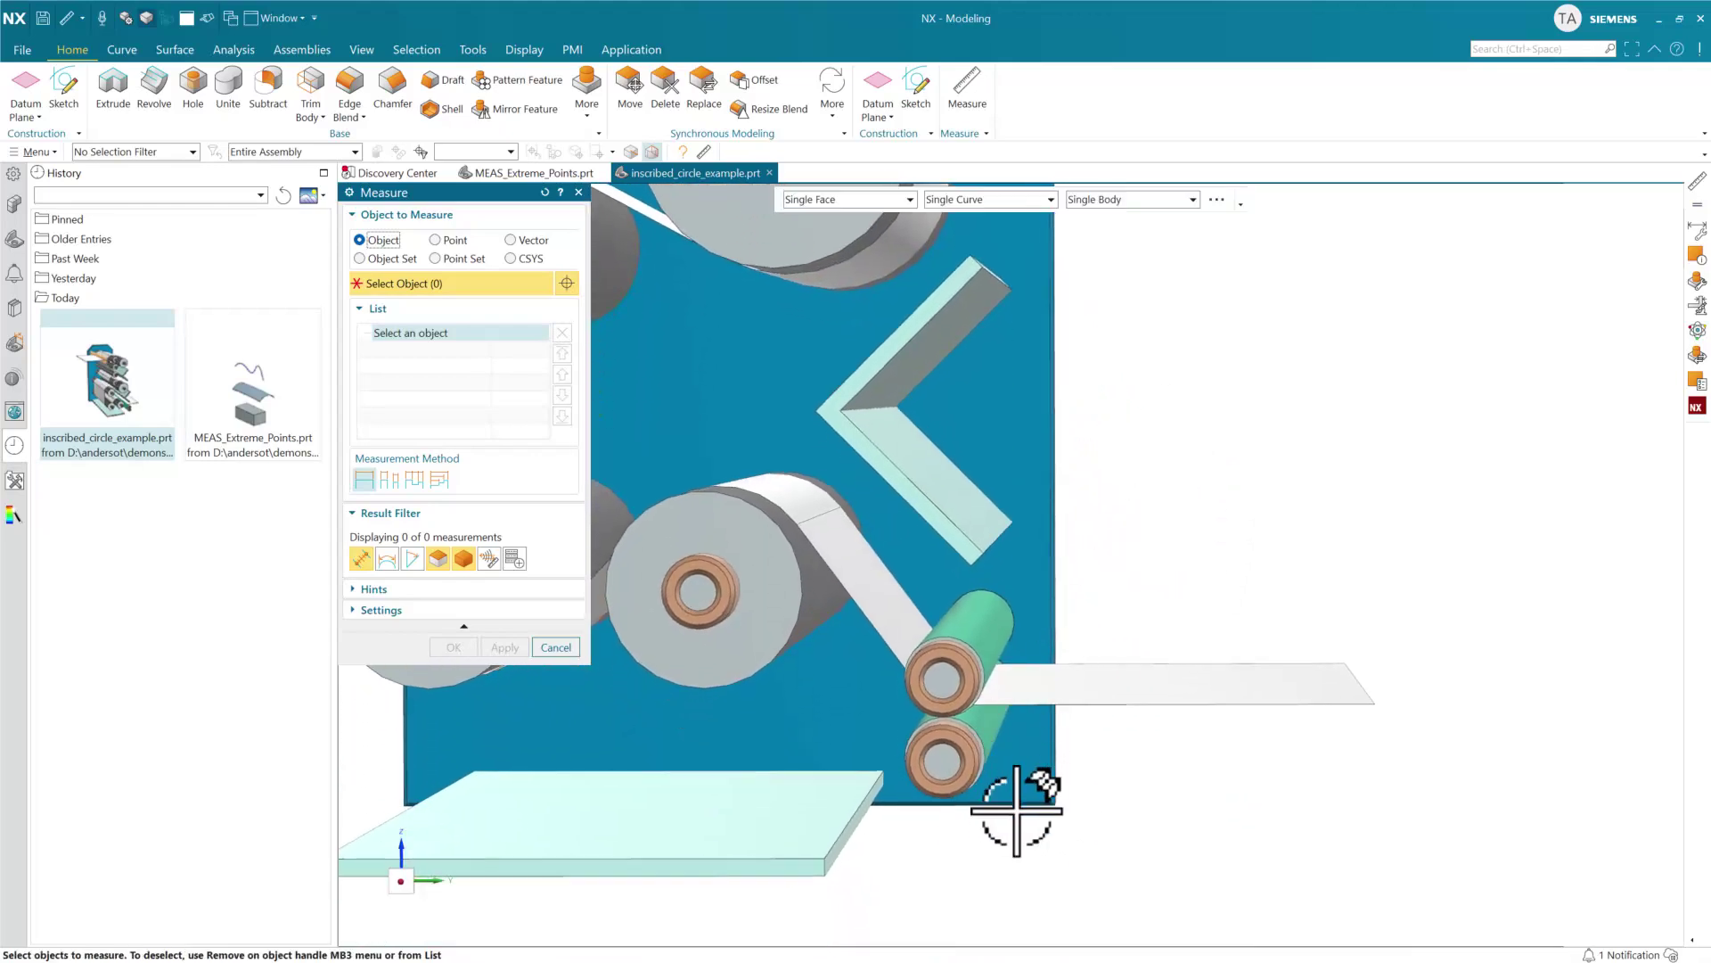
pyautogui.hotkey('ctrl', 'f')
pyautogui.keyDown('shift'); pyautogui.moveTo(1188, 517); pyautogui.dragTo(1249, 622, button='middle'); pyautogui.keyUp('shift')
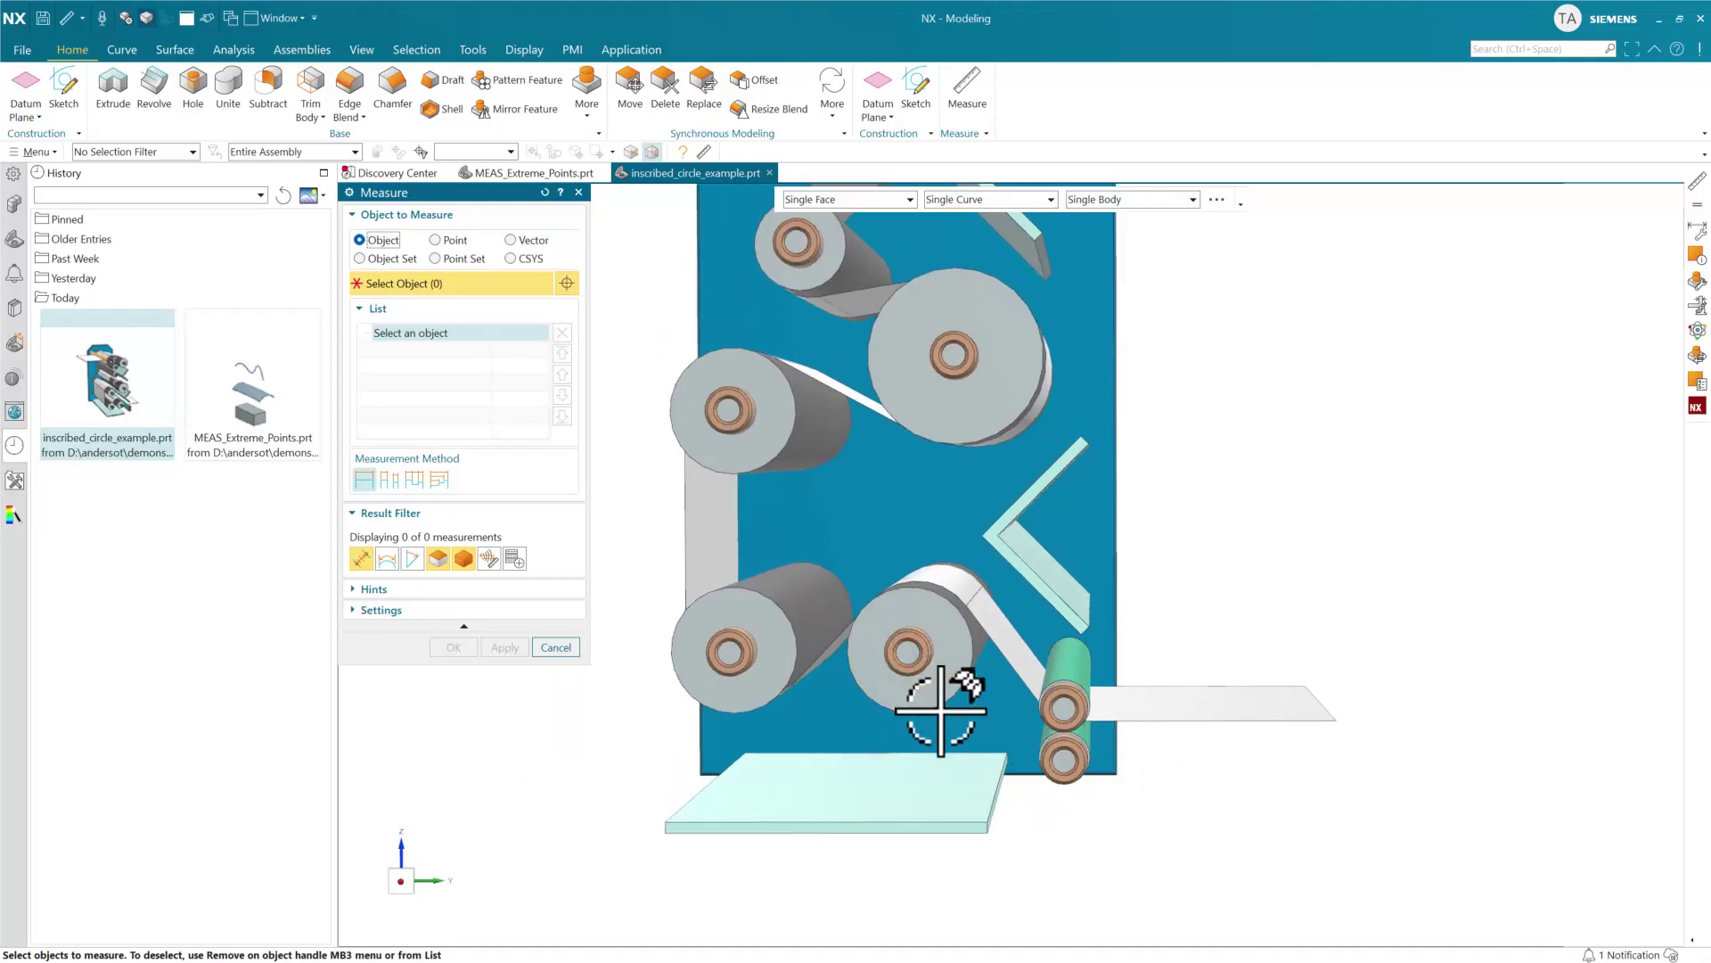
pyautogui.scroll(2, 984, 724)
pyautogui.moveTo(982, 722); pyautogui.dragTo(1108, 802, button='middle')
# Pick the chamfer edge plus three roller and shaft centre points, measured as a chain
pyautogui.click(1137, 836)
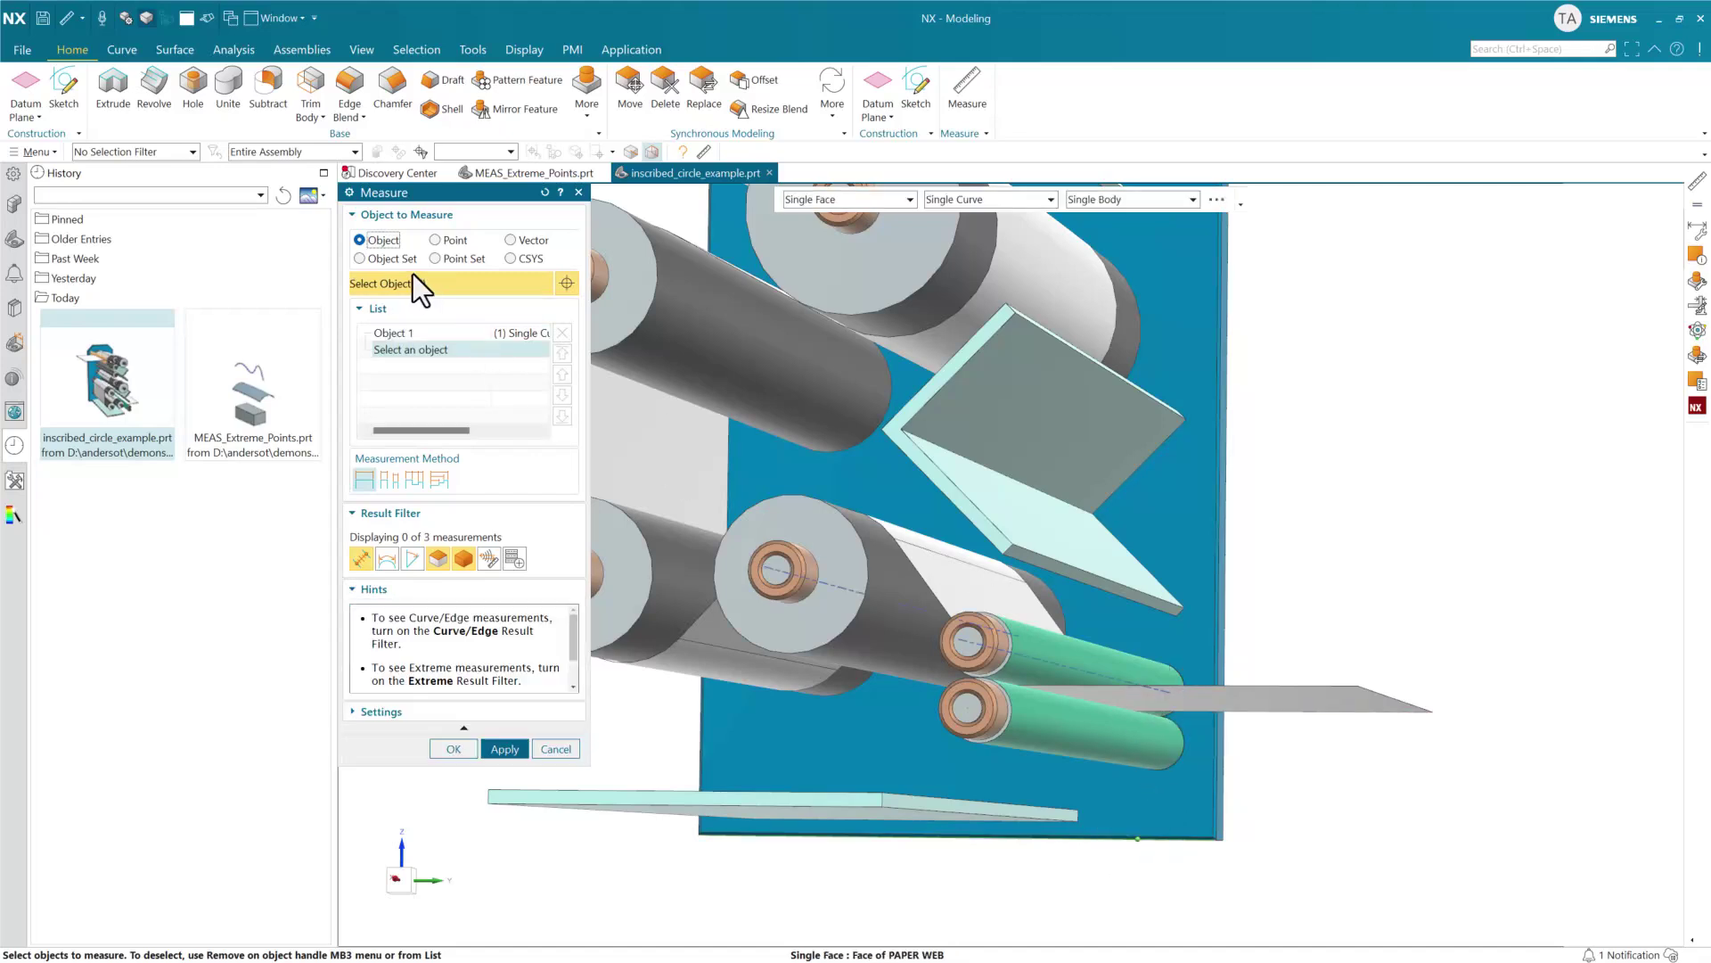
pyautogui.click(436, 241)
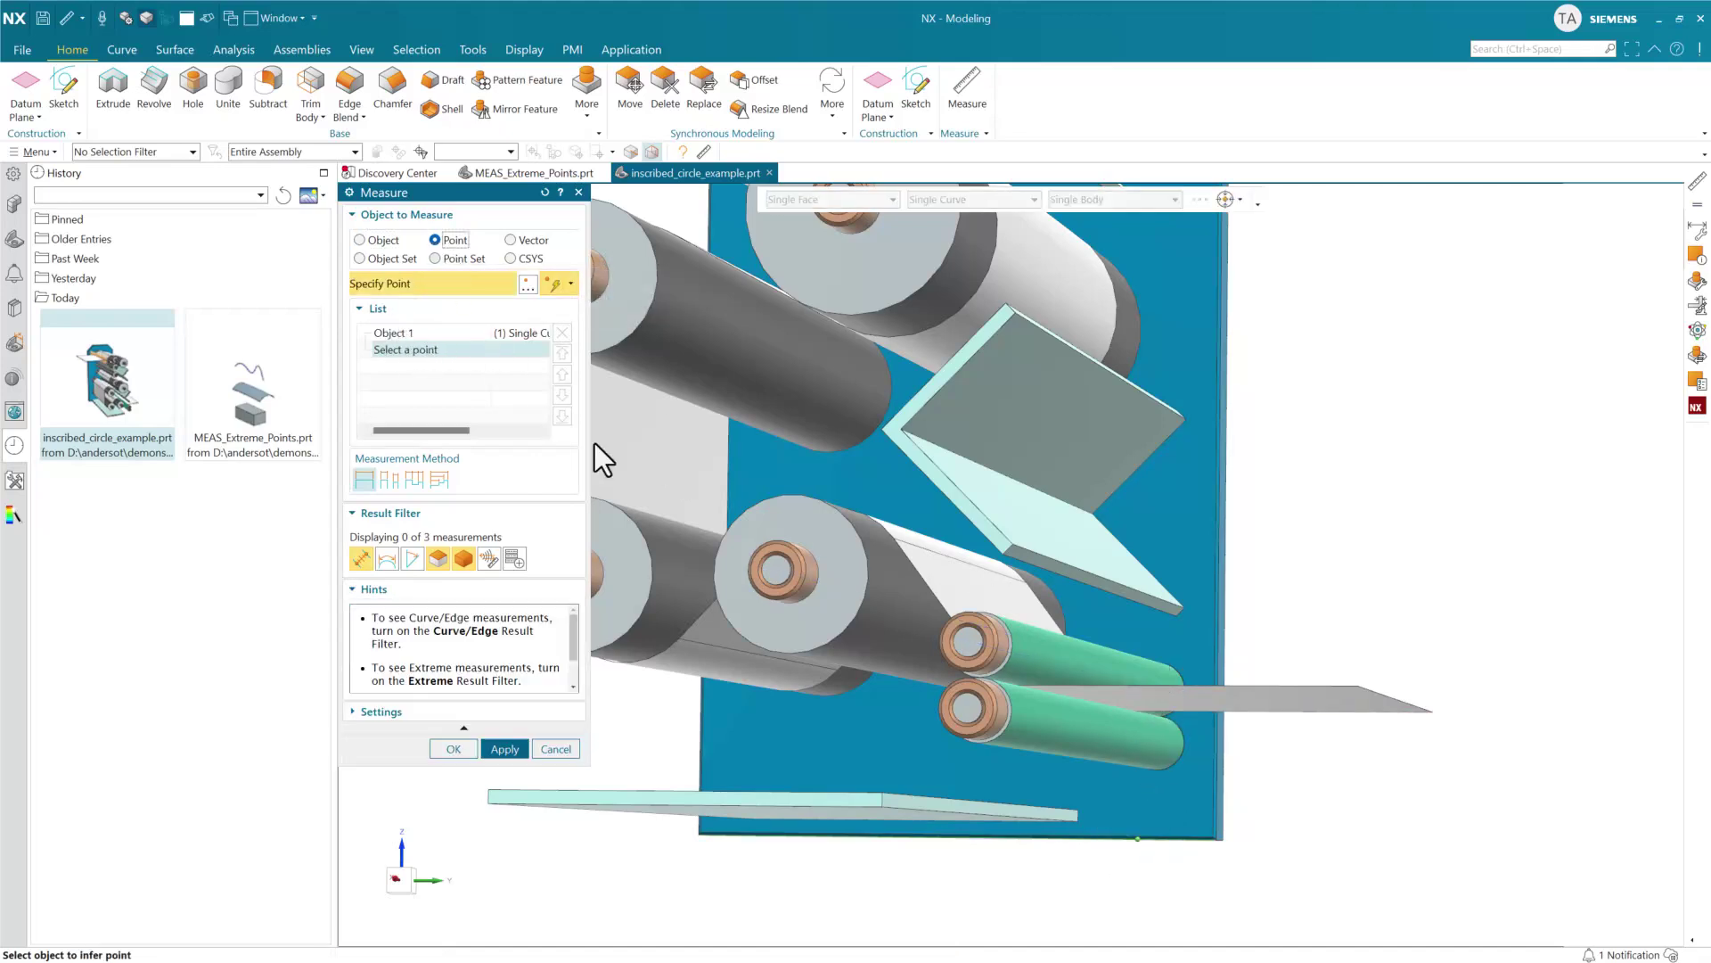
pyautogui.click(941, 710)
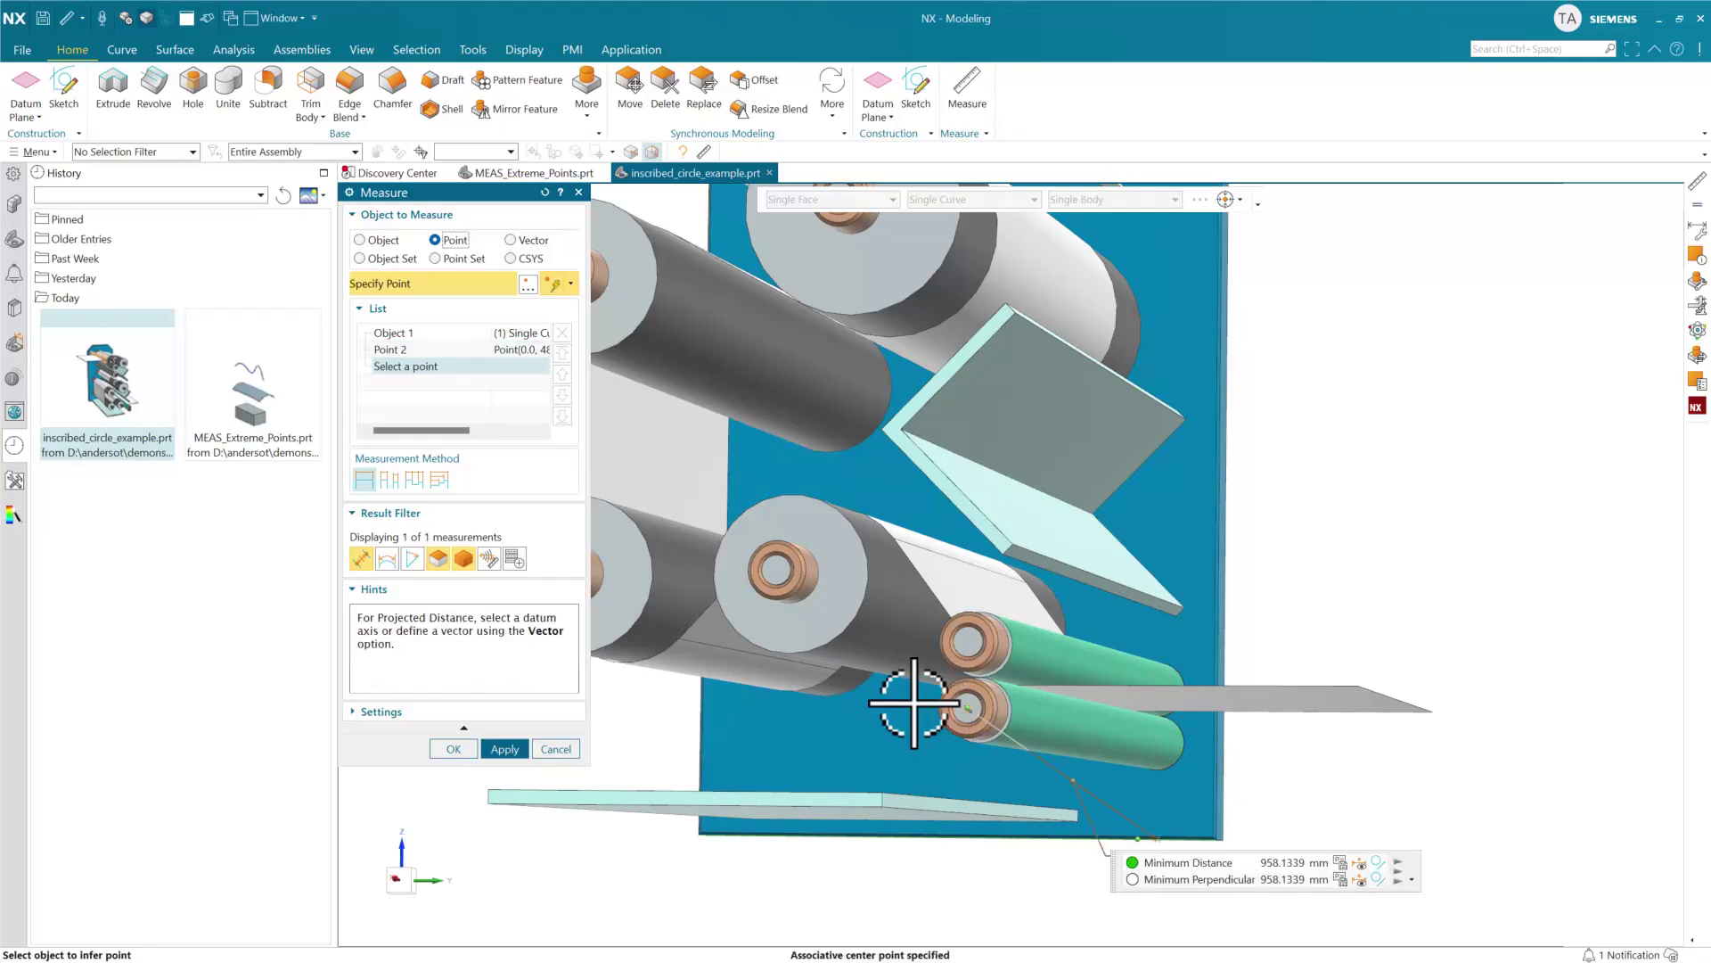
pyautogui.click(951, 657)
pyautogui.click(782, 581)
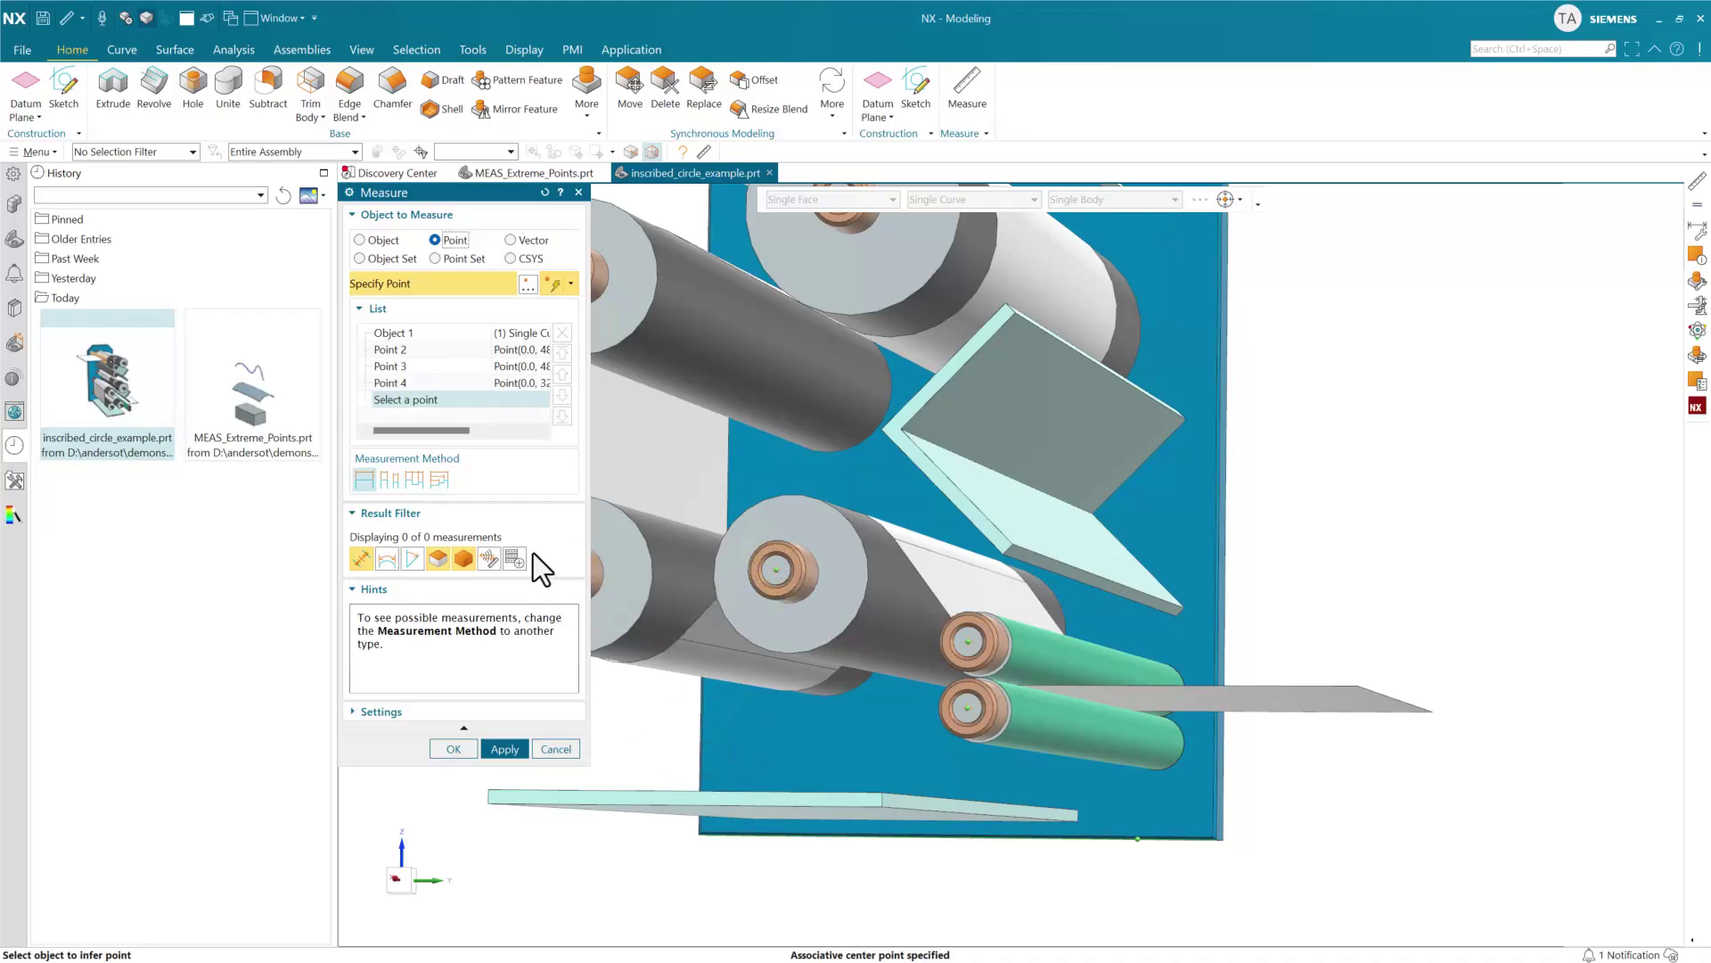
pyautogui.click(414, 482)
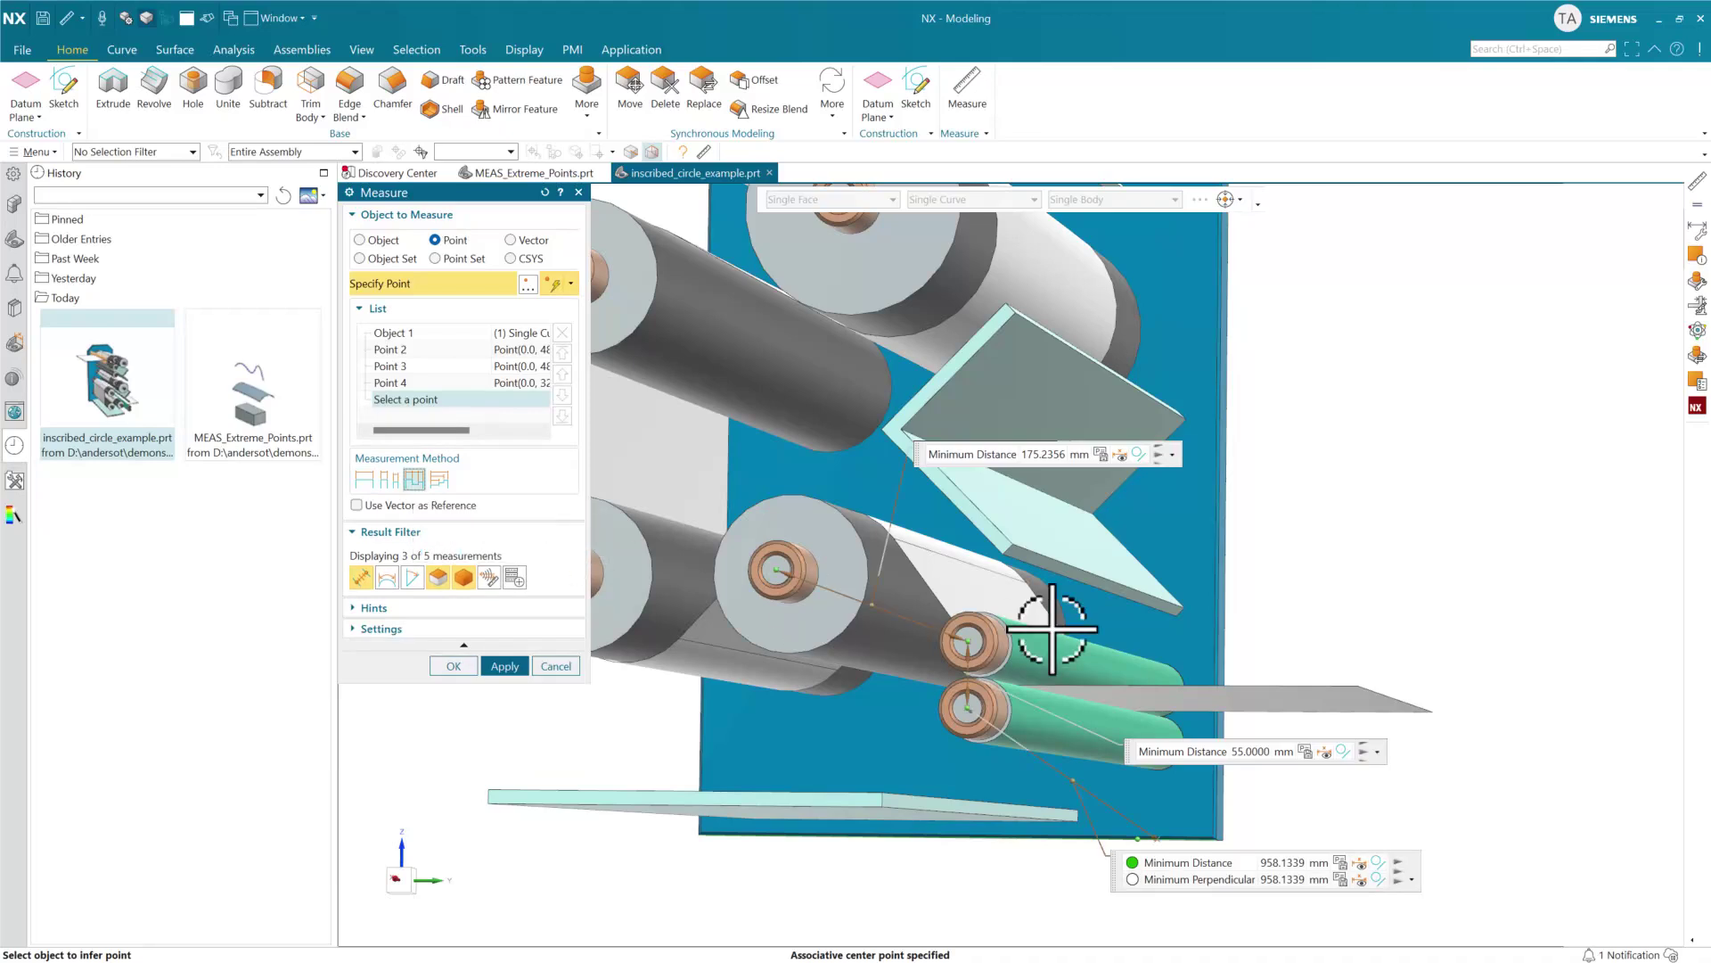
# Move the 958.1339, 55.0000 and 175.2356 mm distance labels to the right of the model
pyautogui.moveTo(1046, 611)
pyautogui.mouseDown(button='middle')
pyautogui.moveTo(1108, 611)
pyautogui.moveTo(1073, 615)
pyautogui.mouseUp(button='middle')
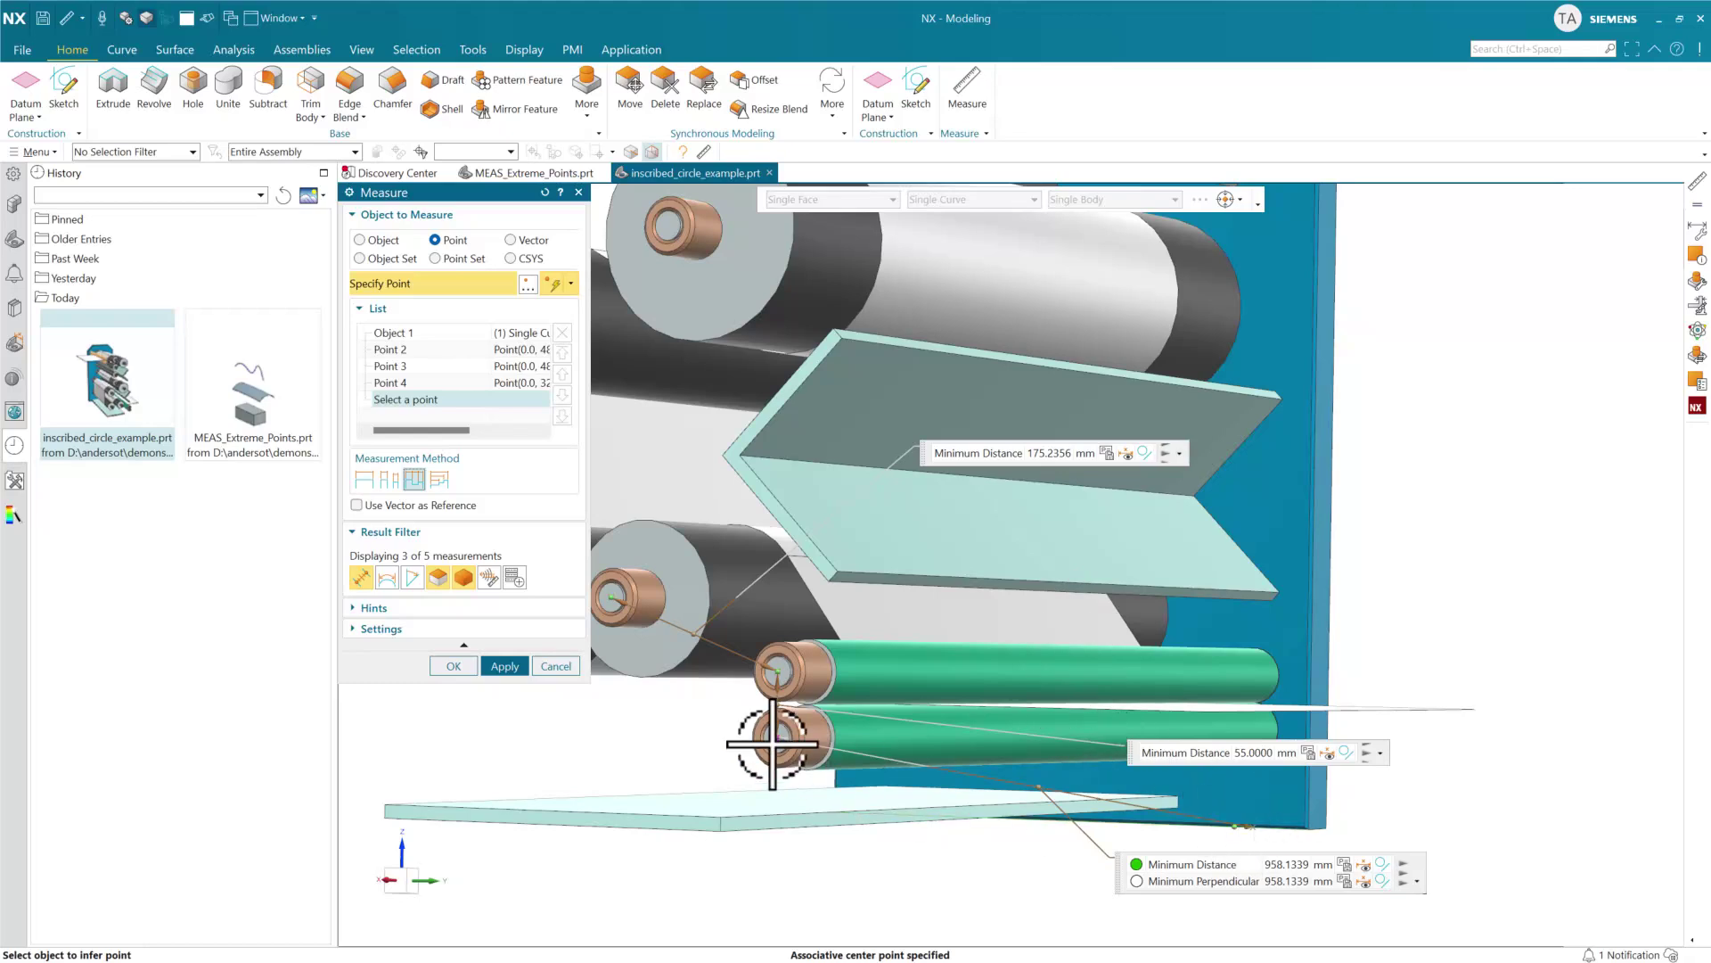
pyautogui.click(802, 771)
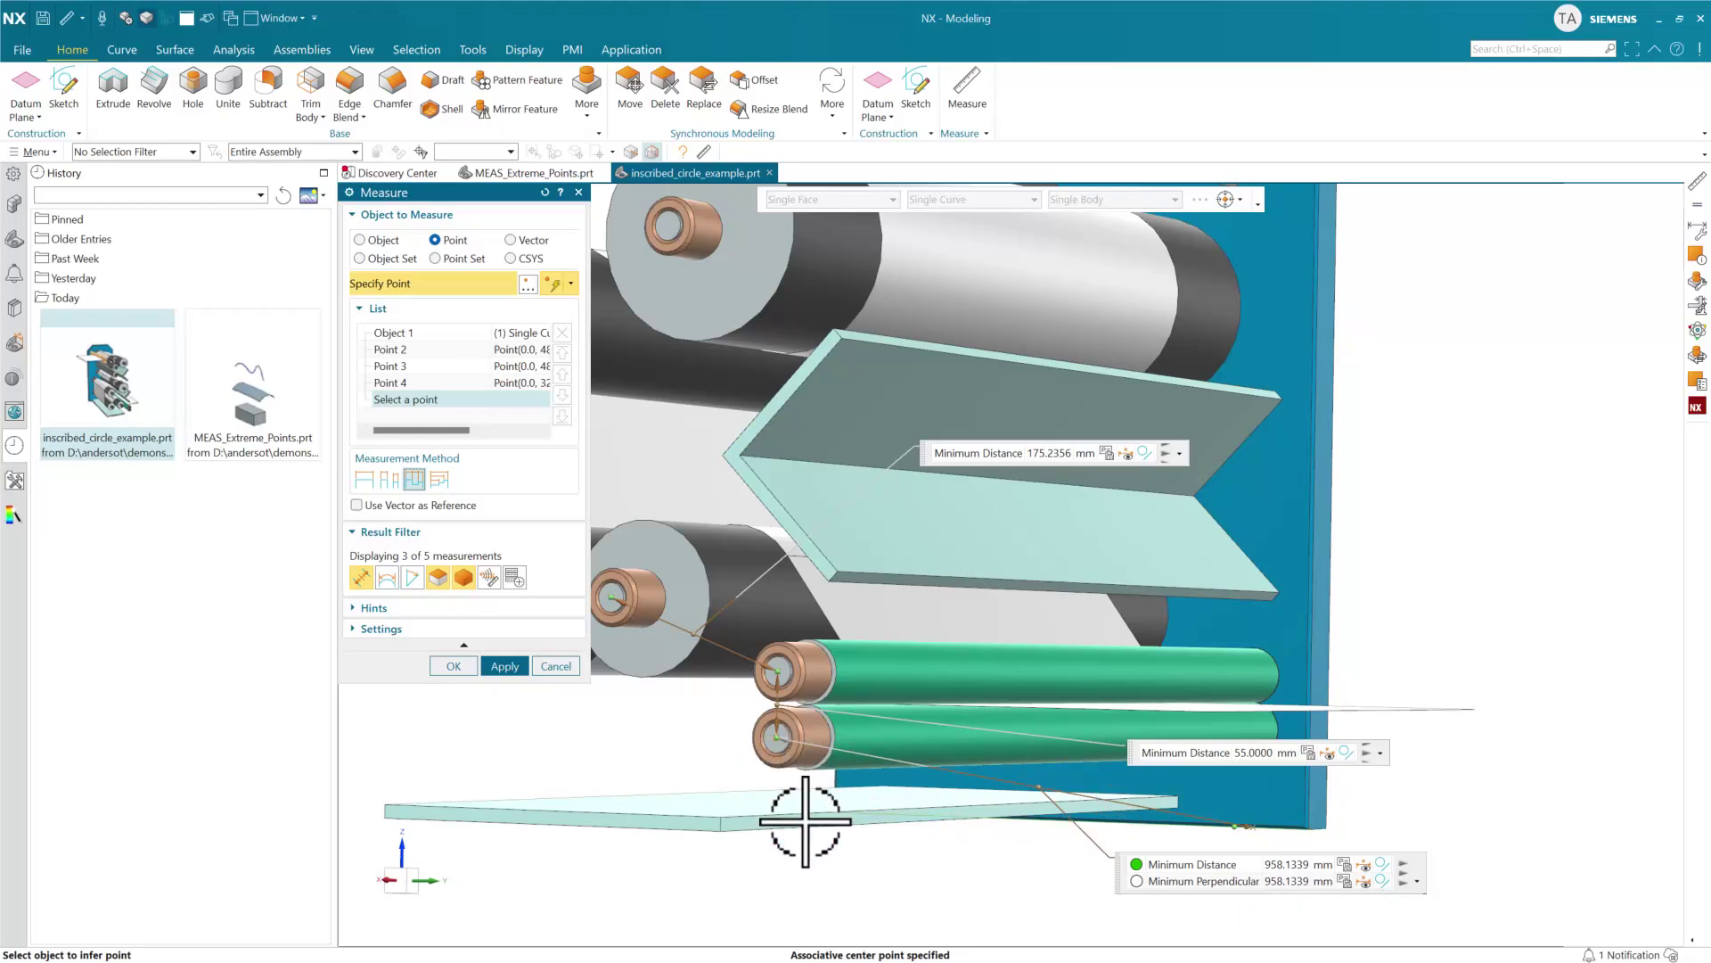
pyautogui.moveTo(871, 853); pyautogui.dragTo(917, 871, button='middle')
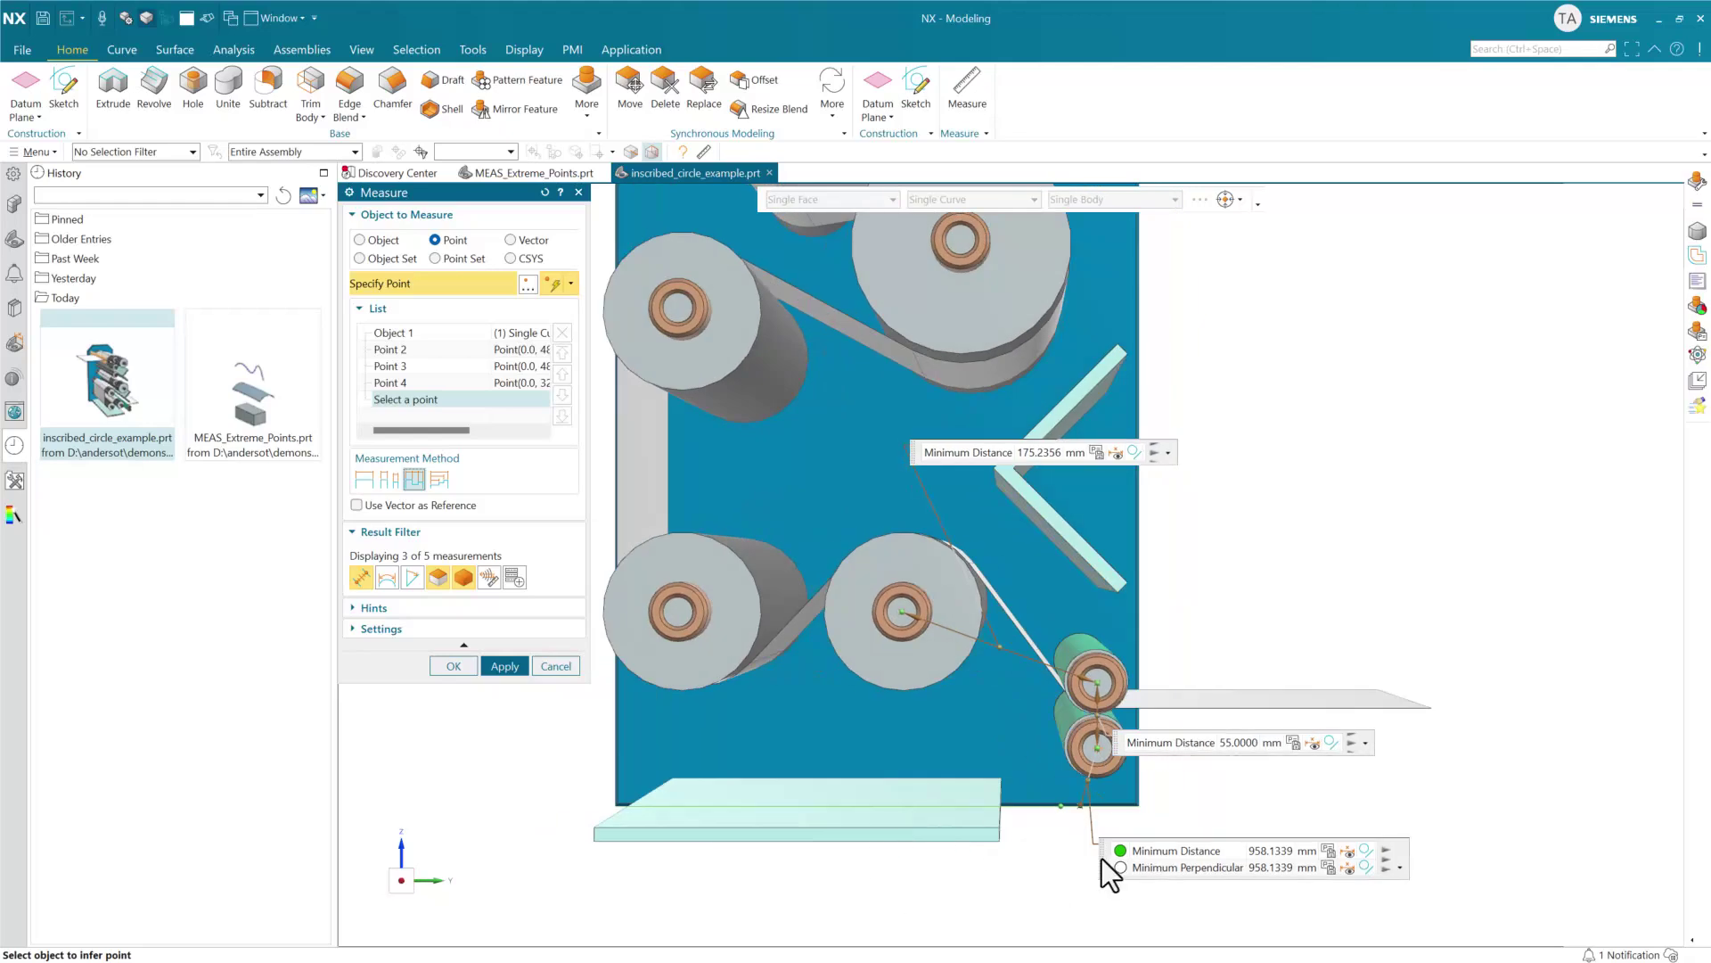
pyautogui.moveTo(1102, 854); pyautogui.dragTo(1228, 795)
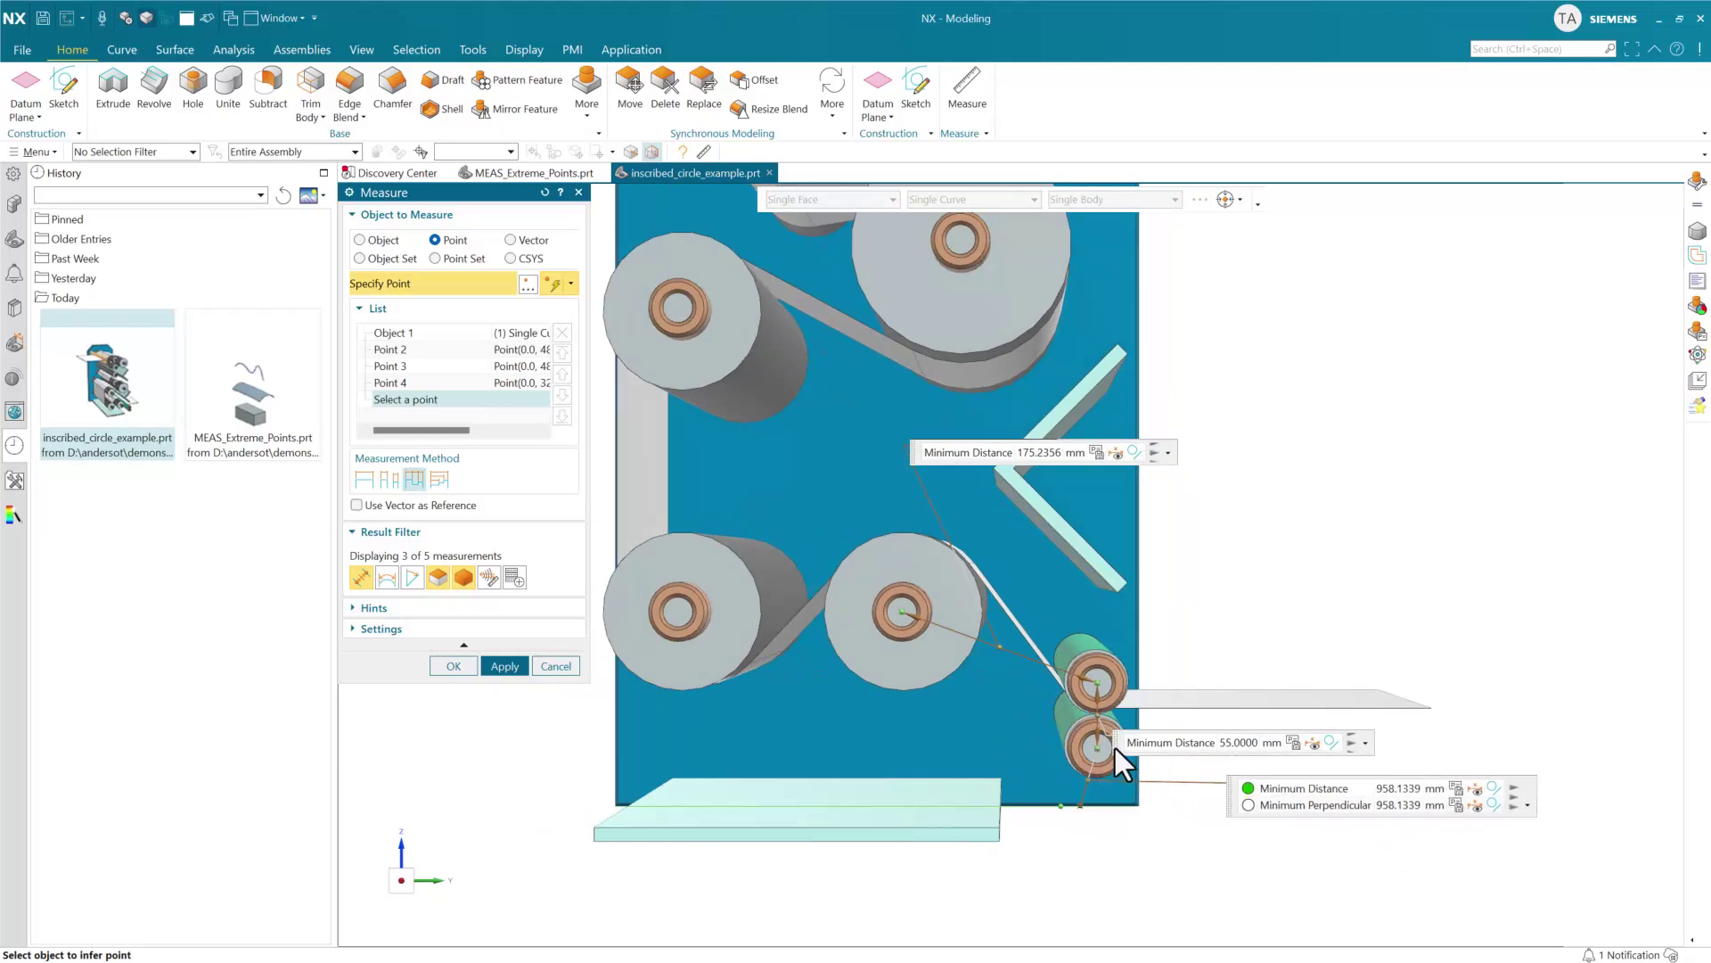
pyautogui.moveTo(1115, 747); pyautogui.dragTo(1233, 727)
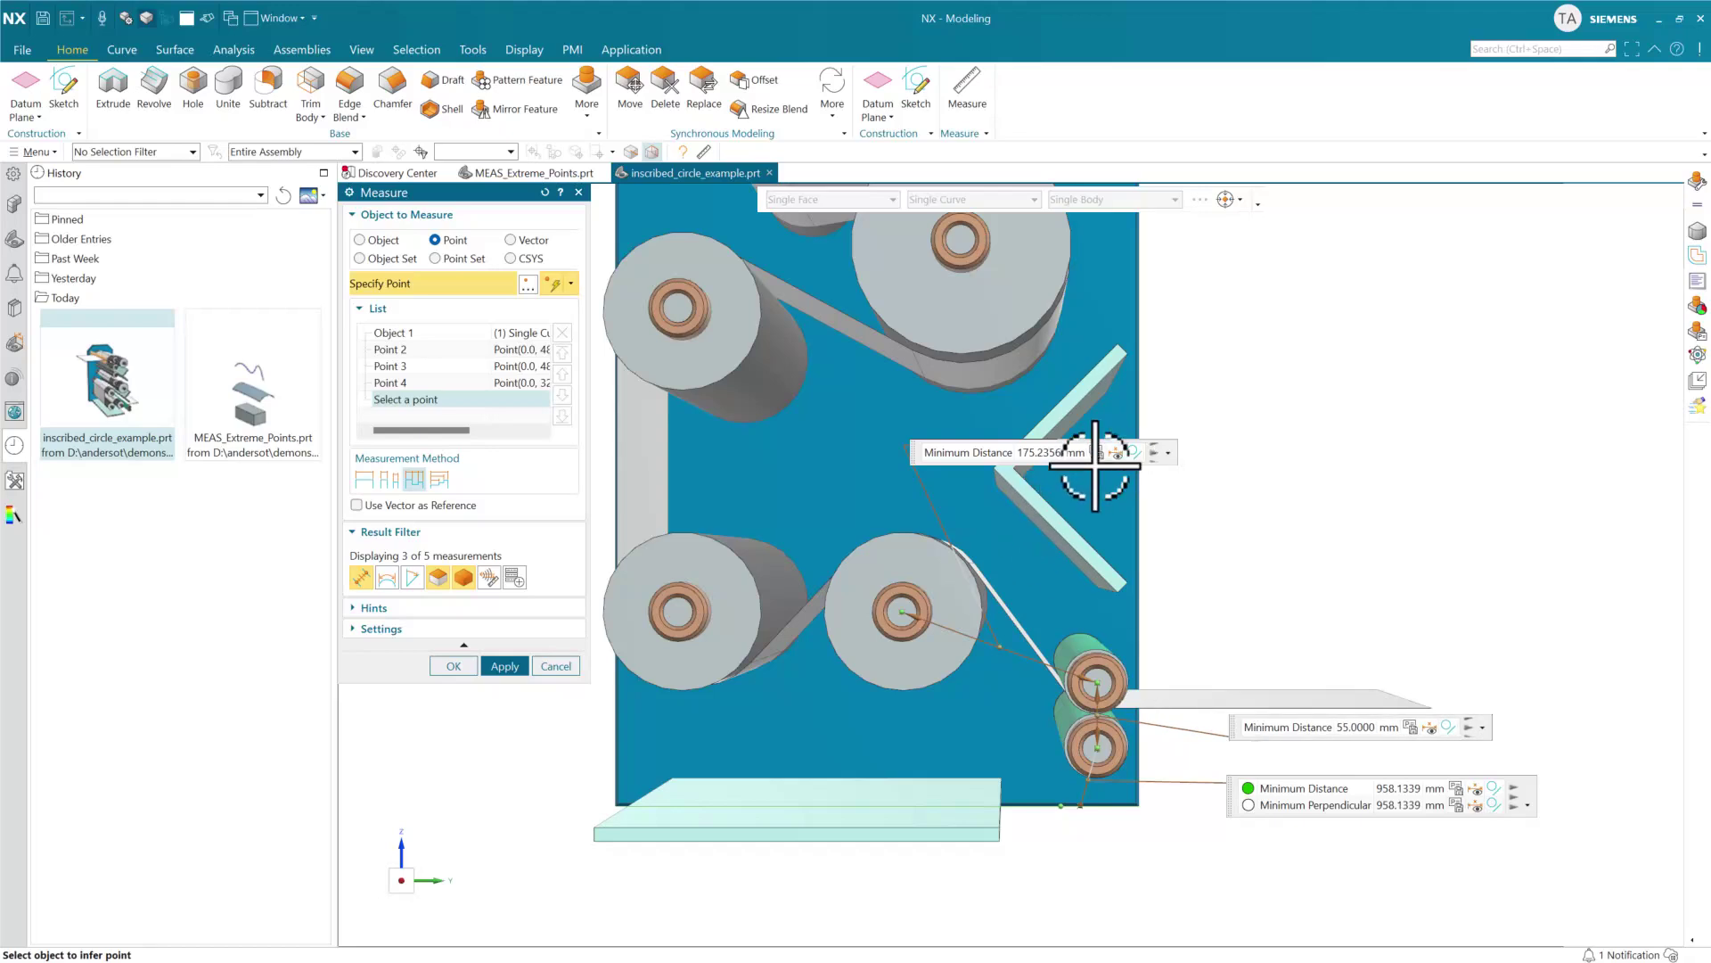
pyautogui.moveTo(917, 457); pyautogui.dragTo(1229, 634)
pyautogui.keyDown('shift'); pyautogui.moveTo(1222, 638); pyautogui.dragTo(1228, 632, button='middle'); pyautogui.keyUp('shift')
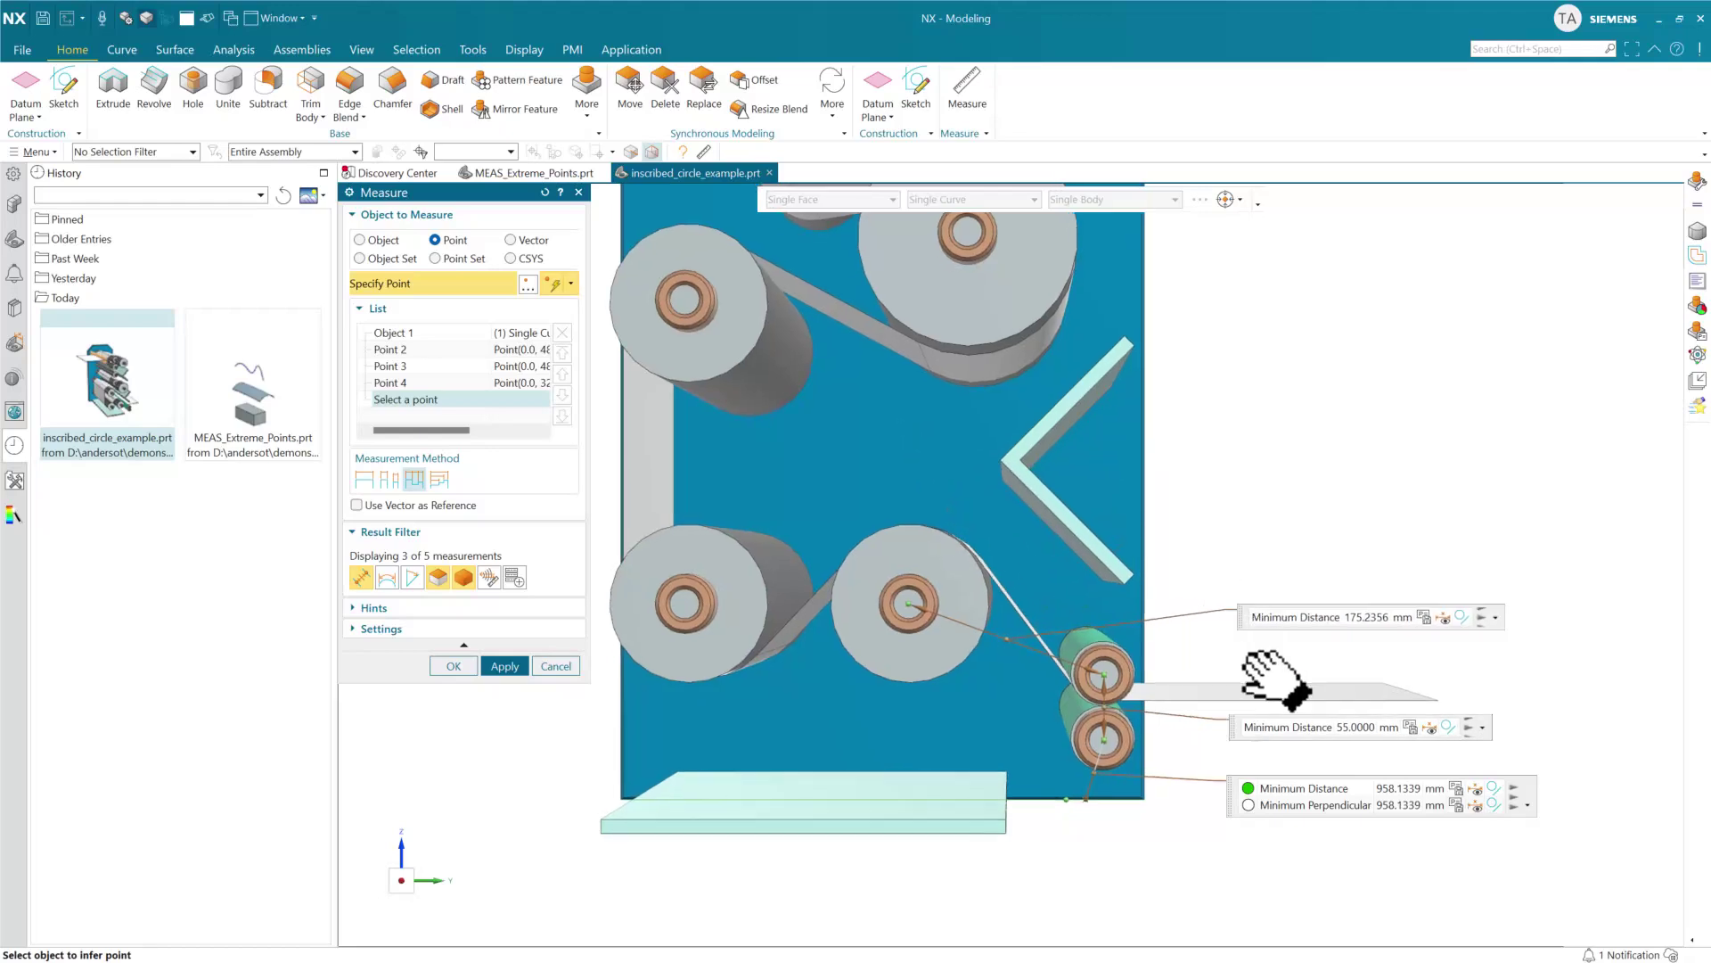
# Use the belt edge as vector reference, projecting the distances to 59.8244, 55.0000 and 99.0536 mm
pyautogui.click(387, 506)
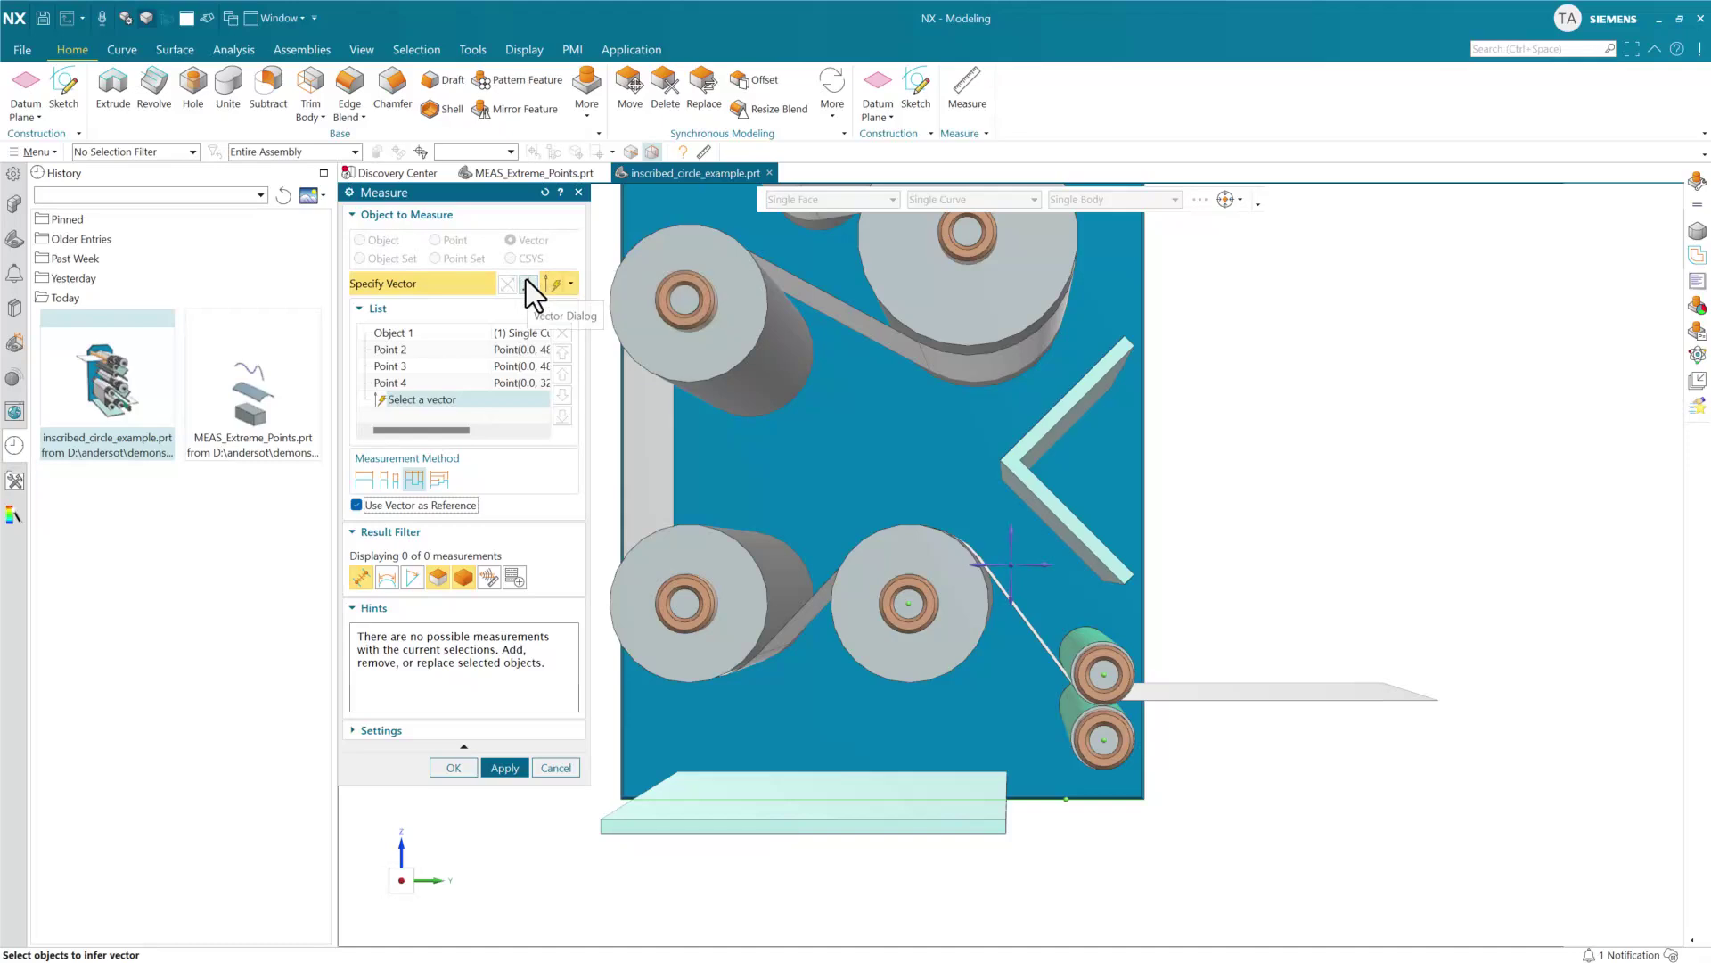
pyautogui.click(574, 281)
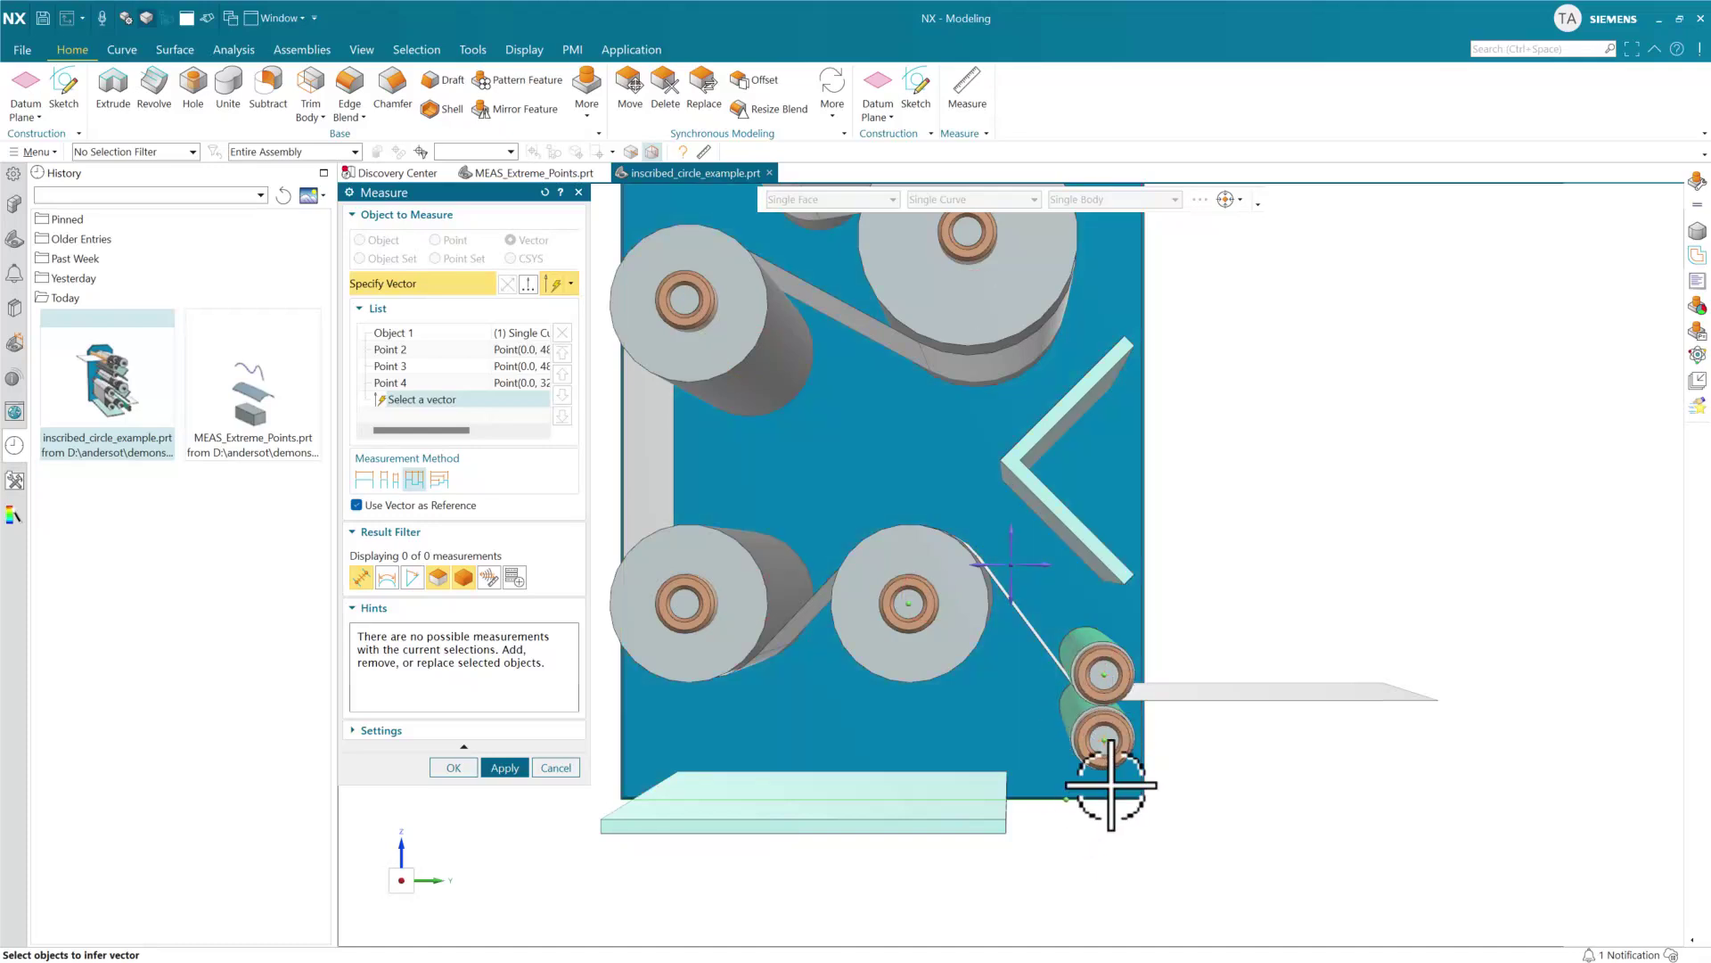
pyautogui.click(1014, 533)
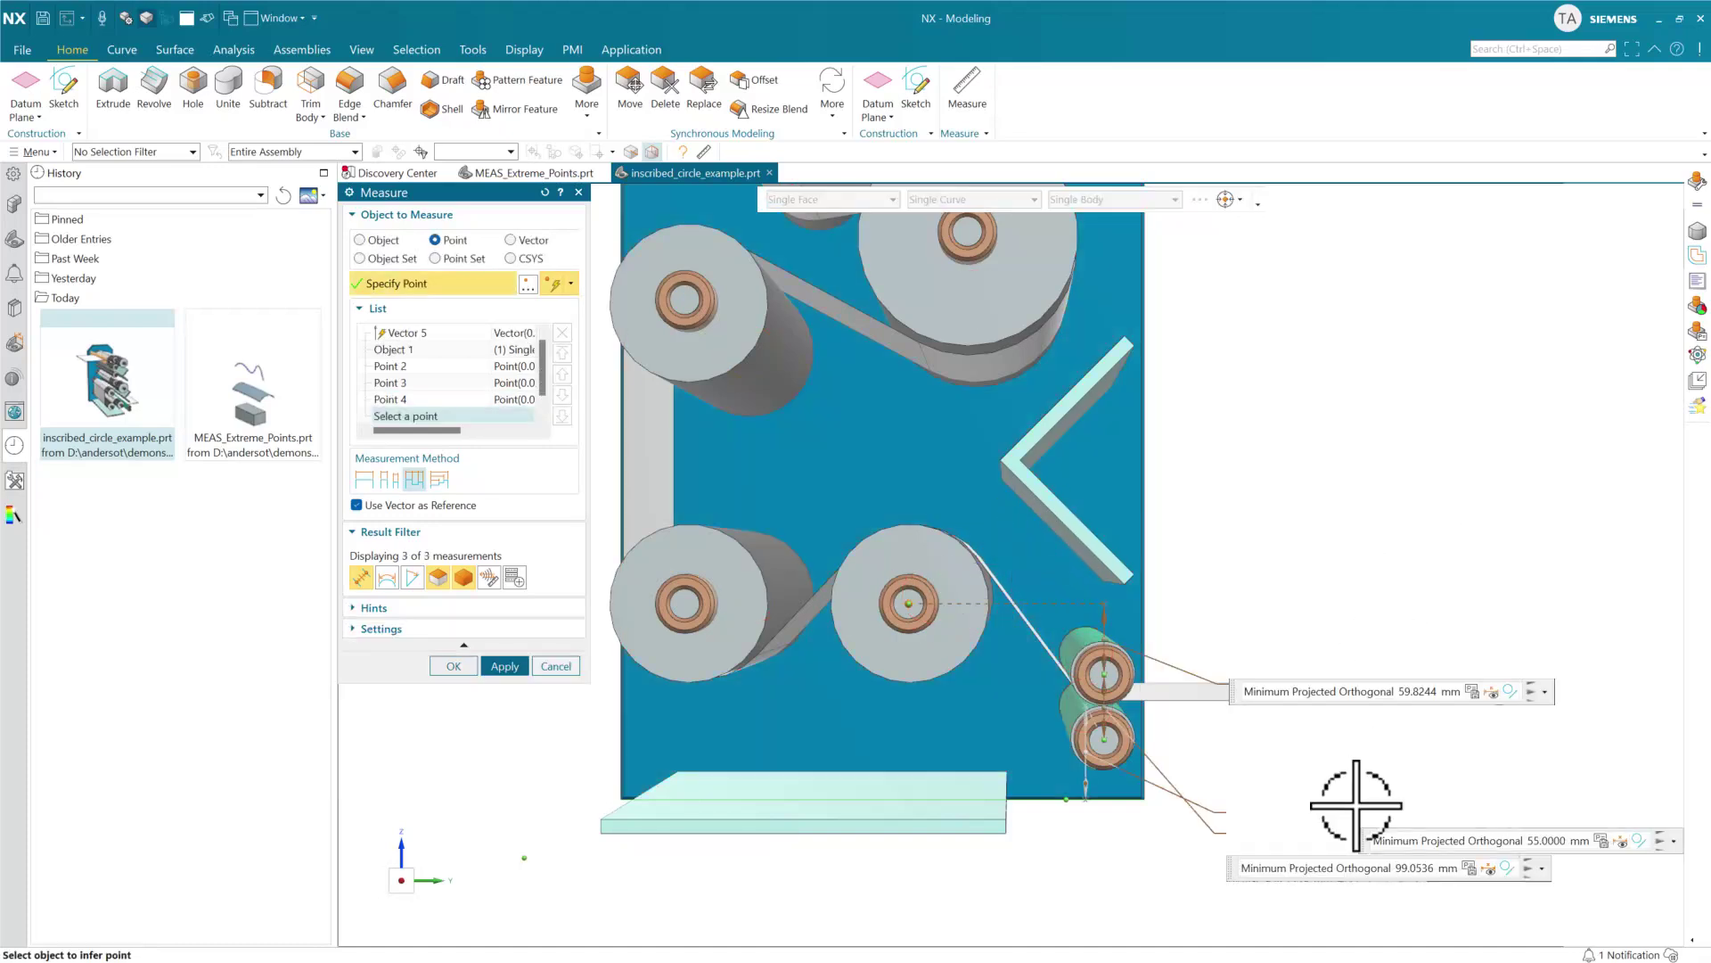
# Arrange the 99.0536, 59.8244 and 55.0000 mm labels beside the model and switch to side view with F8
pyautogui.moveTo(1349, 779)
pyautogui.keyDown('shift'); pyautogui.mouseDown(button='middle')
pyautogui.moveTo(1361, 811)
pyautogui.moveTo(1347, 800)
pyautogui.mouseUp(button='middle'); pyautogui.keyUp('shift')
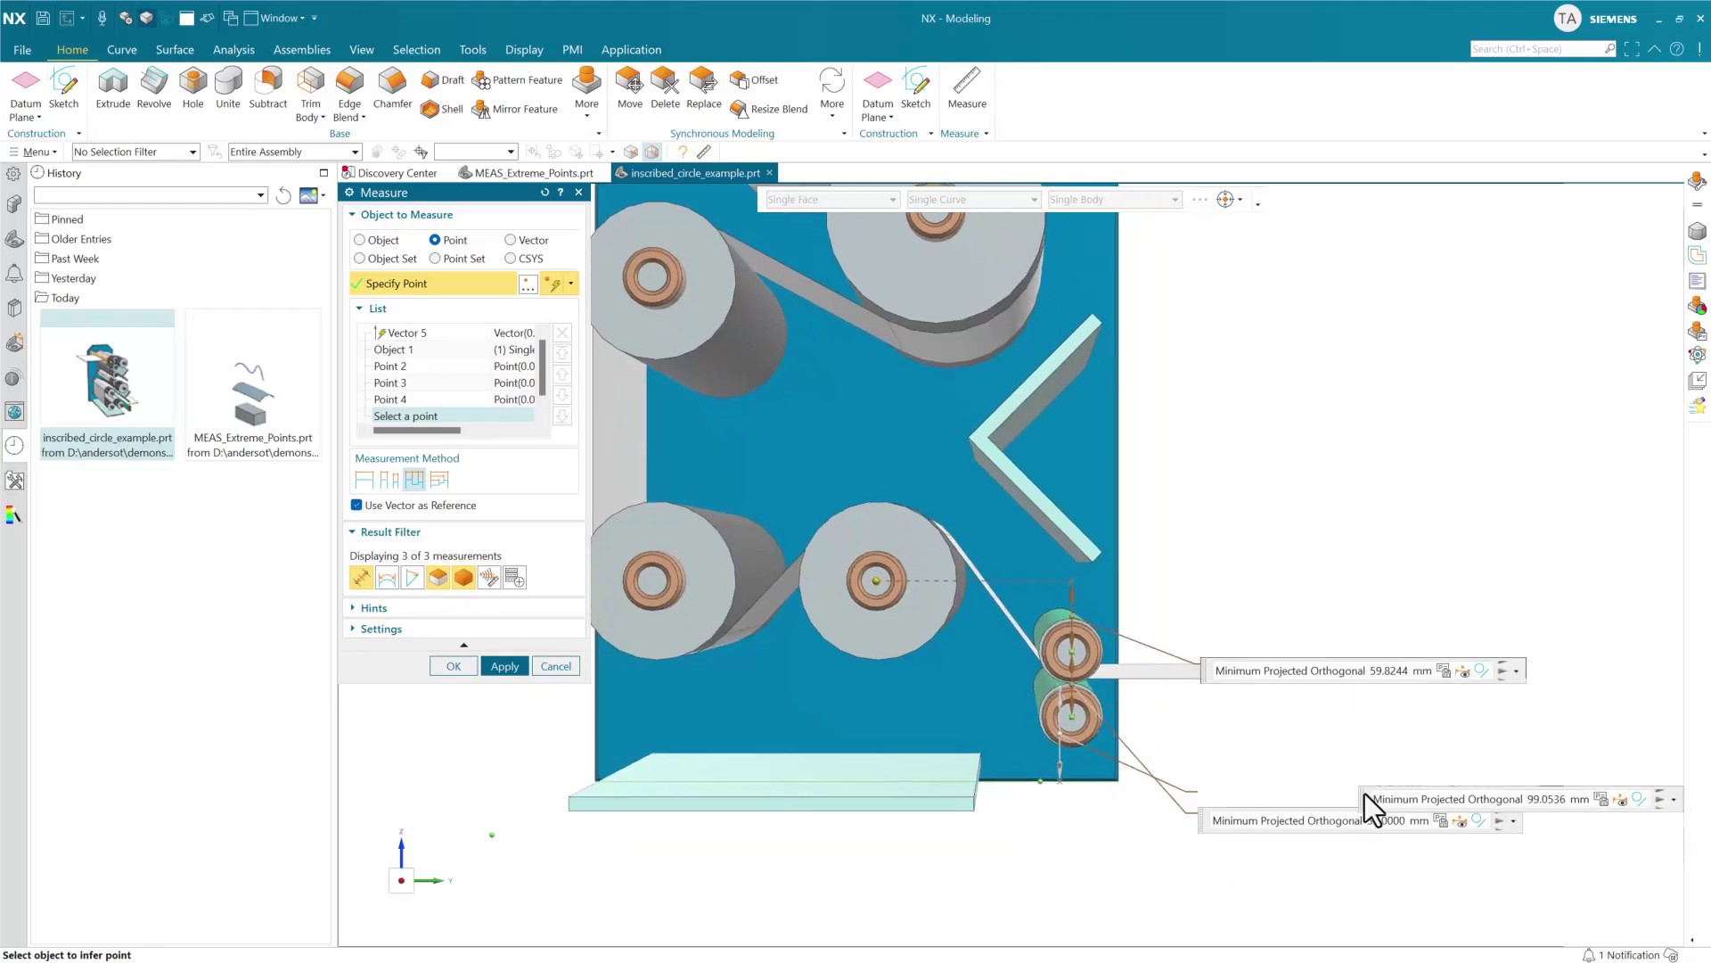
pyautogui.moveTo(1367, 796); pyautogui.dragTo(1491, 510)
pyautogui.moveTo(1210, 677); pyautogui.dragTo(1234, 600)
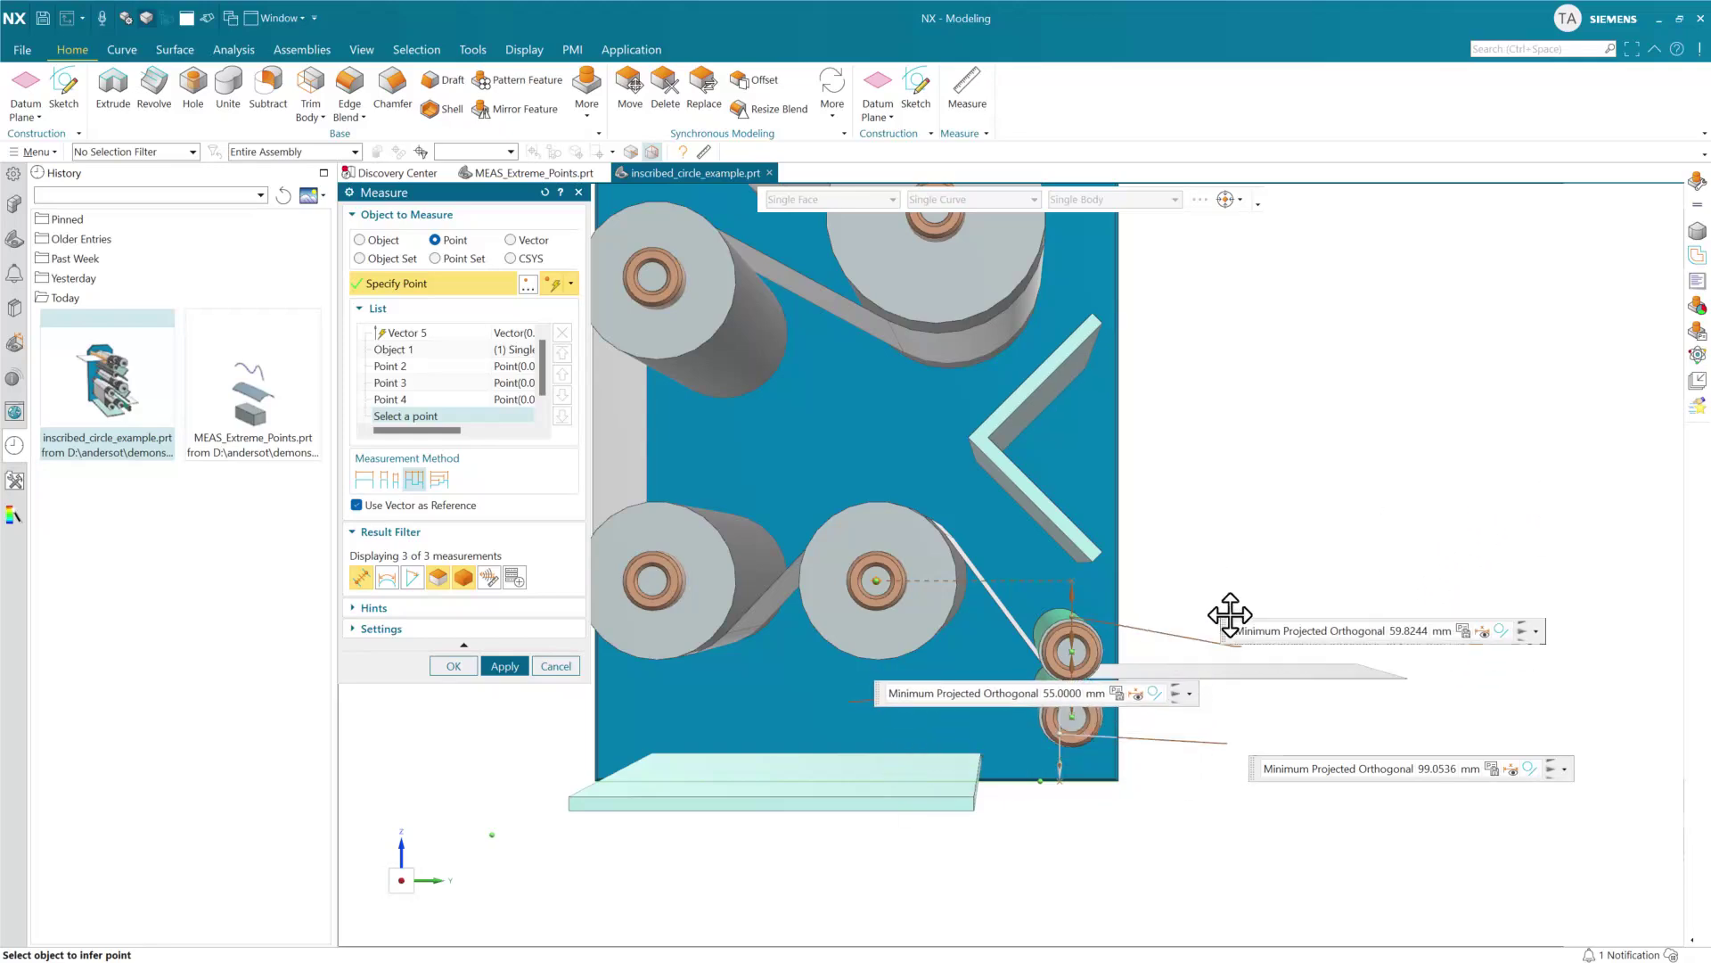
pyautogui.moveTo(876, 693); pyautogui.dragTo(1233, 687)
pyautogui.keyDown('shift'); pyautogui.moveTo(1280, 762); pyautogui.dragTo(1163, 807, button='middle'); pyautogui.keyUp('shift')
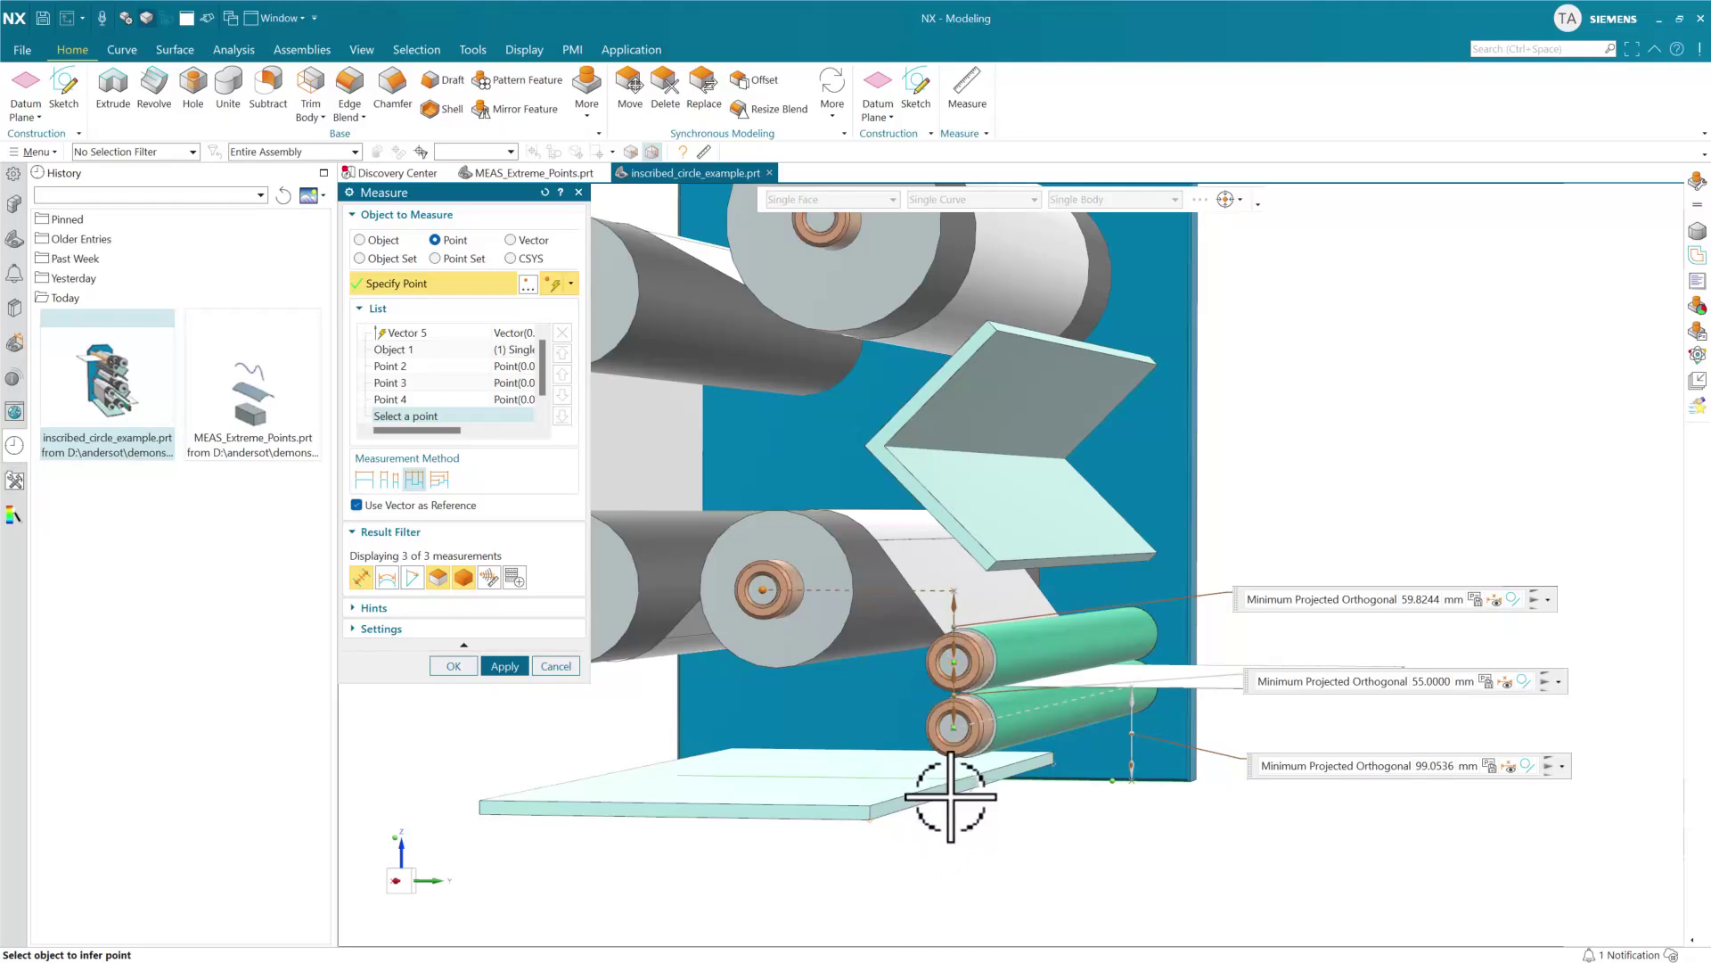
pyautogui.press('F8')
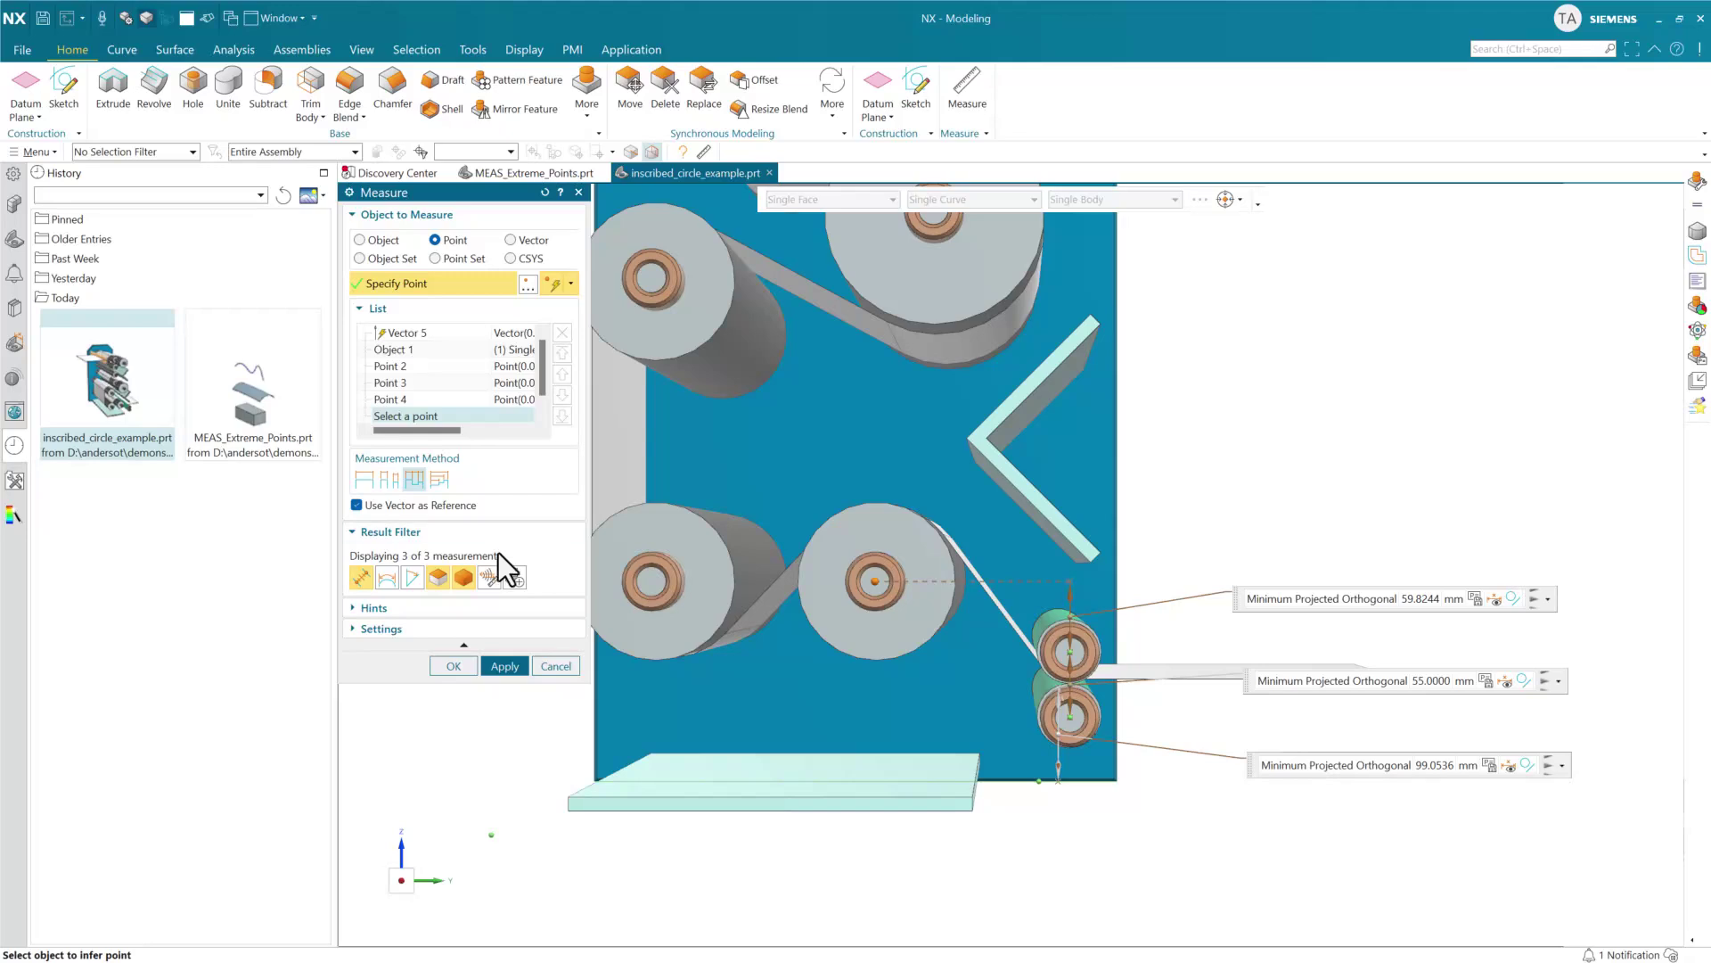
# Cancel the roller measurement, switch to MEAS_Extreme_Points.prt and start a new measurement
pyautogui.click(554, 666)
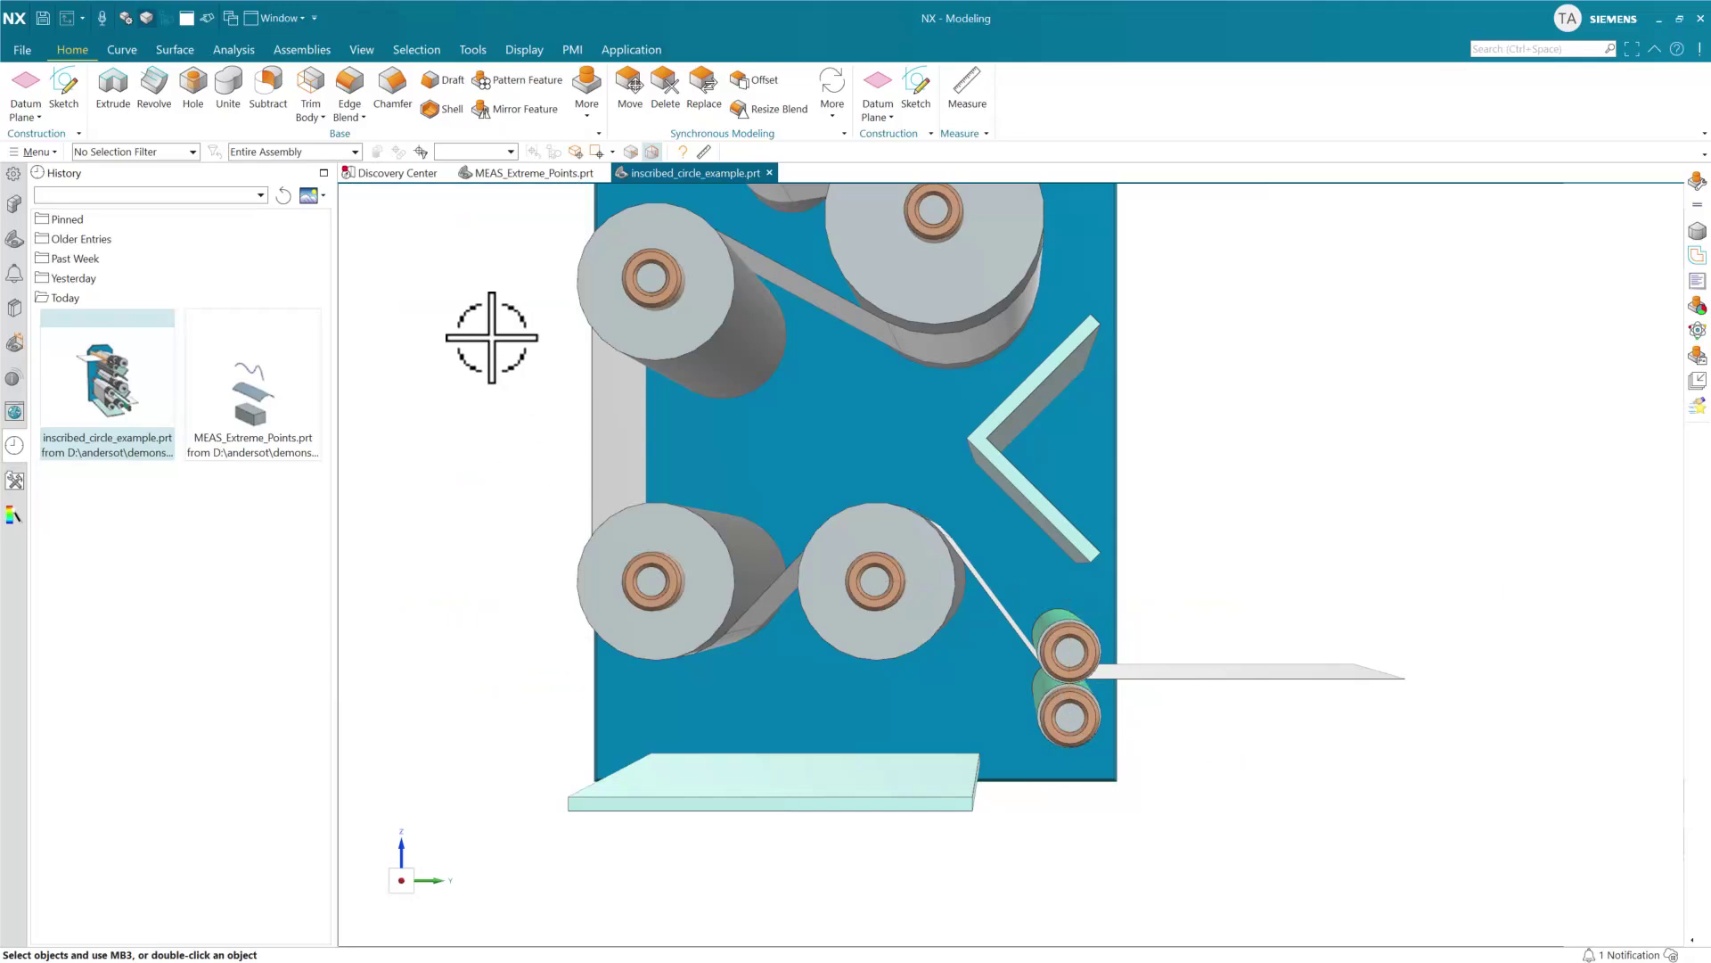
pyautogui.click(526, 173)
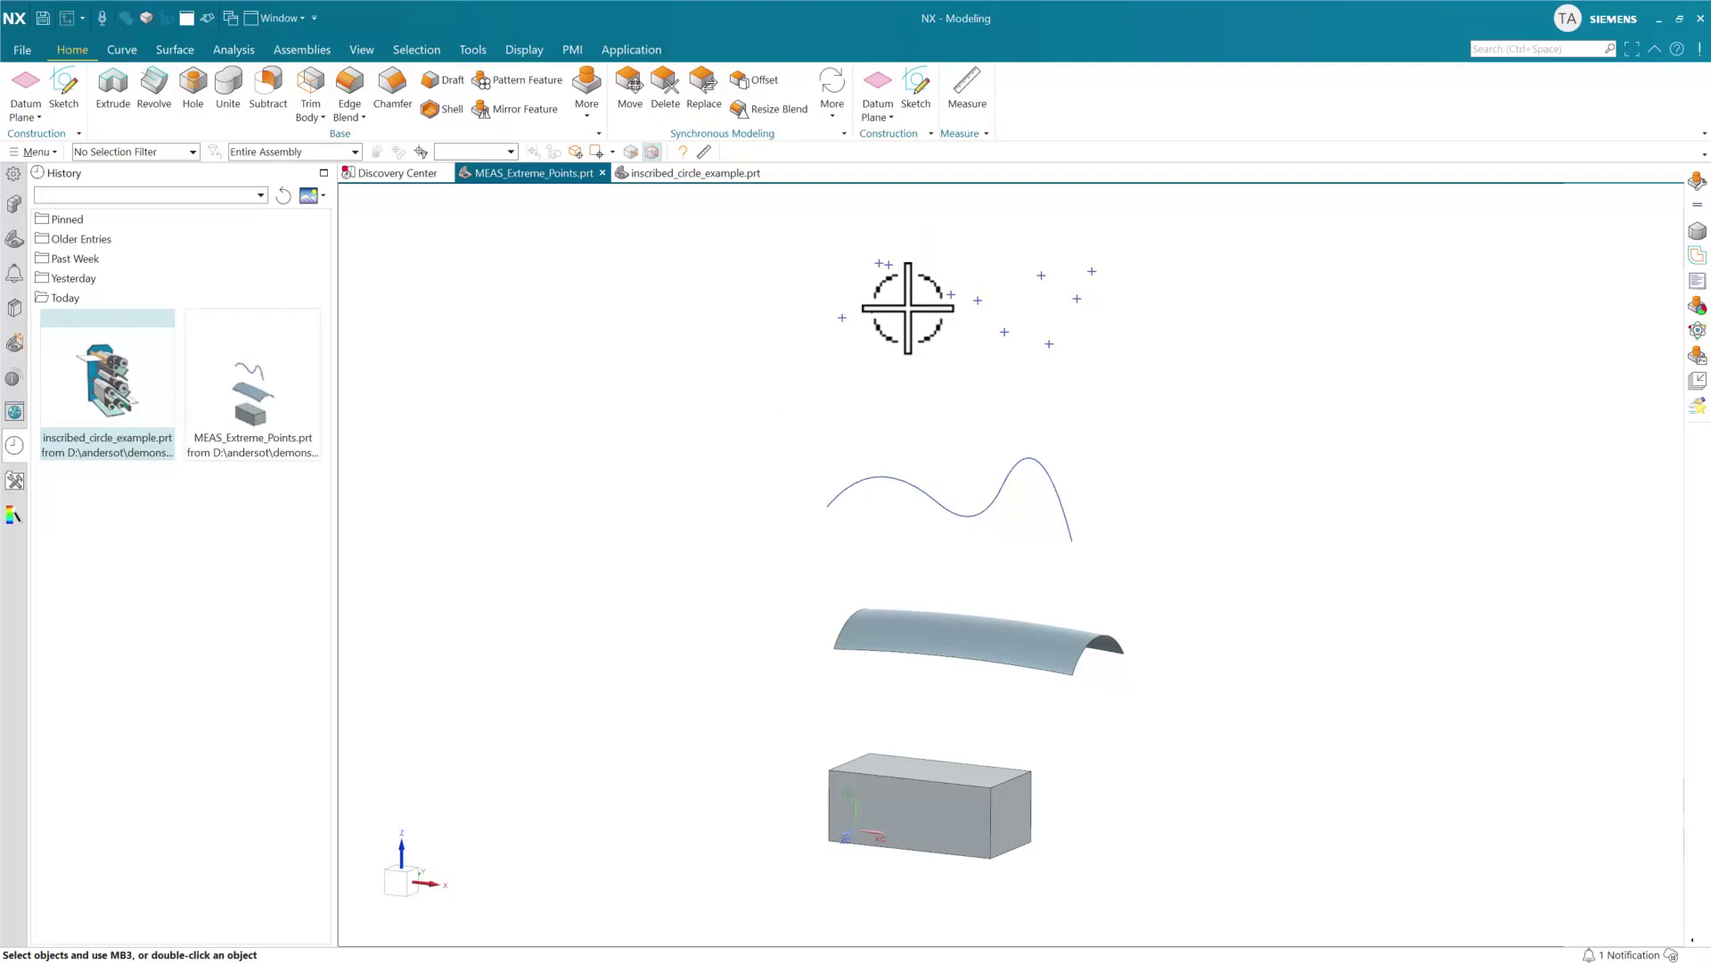
pyautogui.click(704, 153)
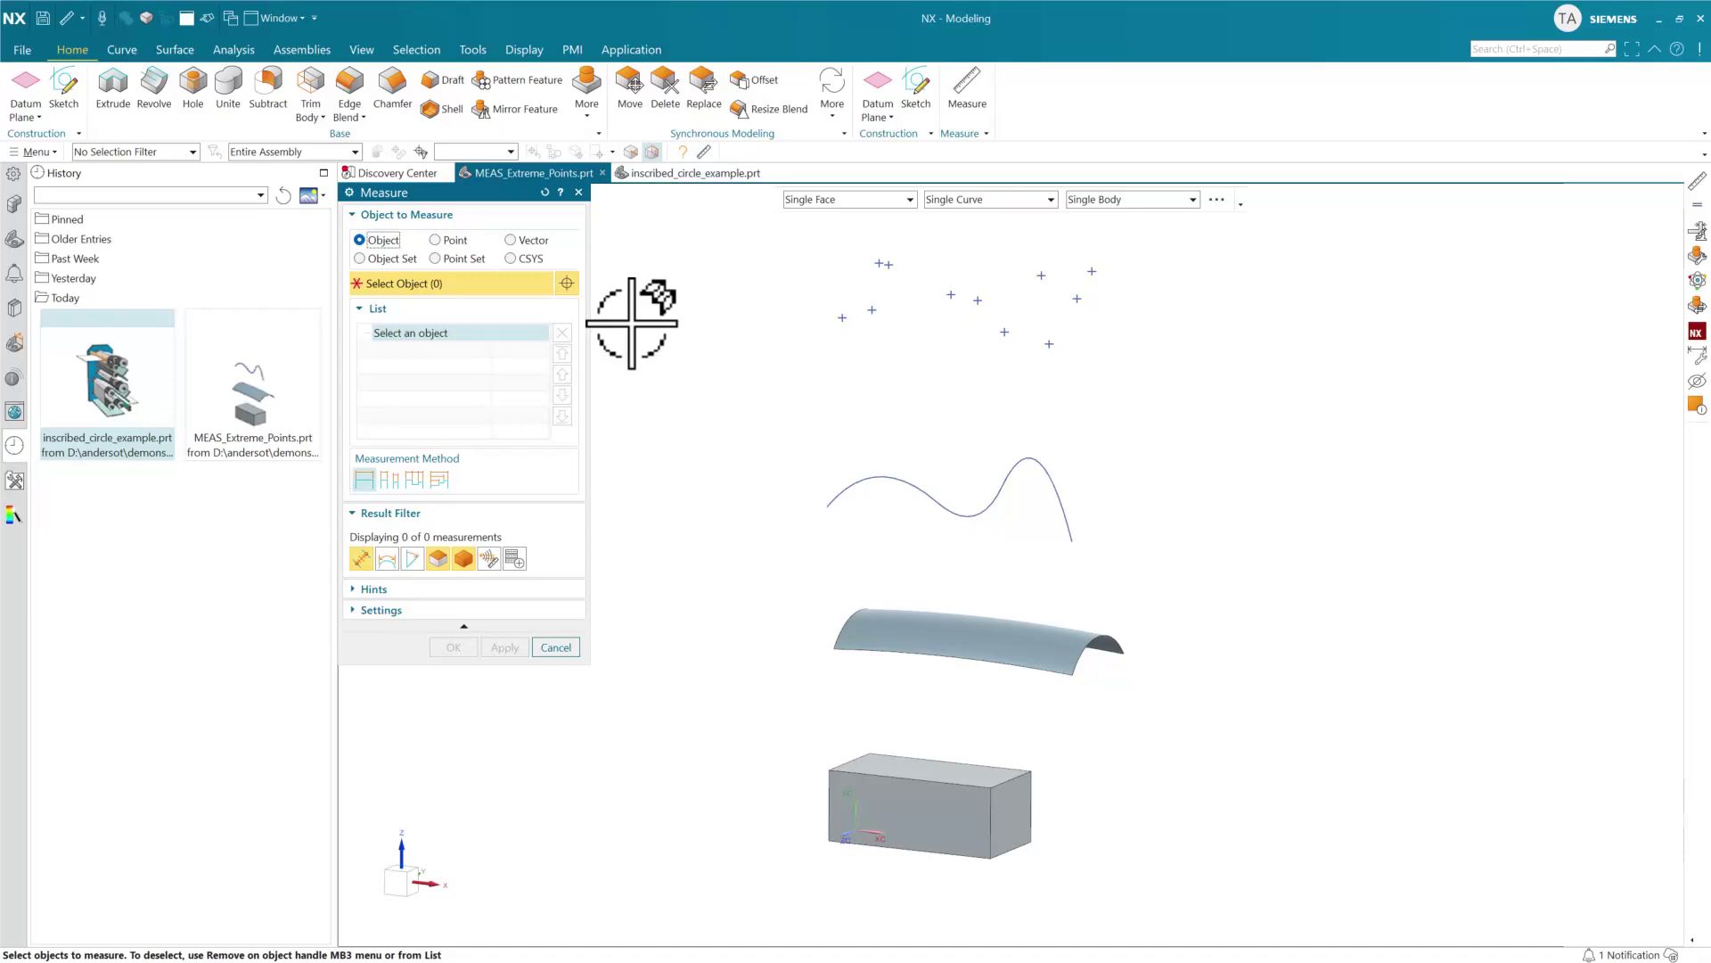
# Choose Object Set, enable the Extreme result filter and confirm the Extreme measurement preferences
pyautogui.click(383, 259)
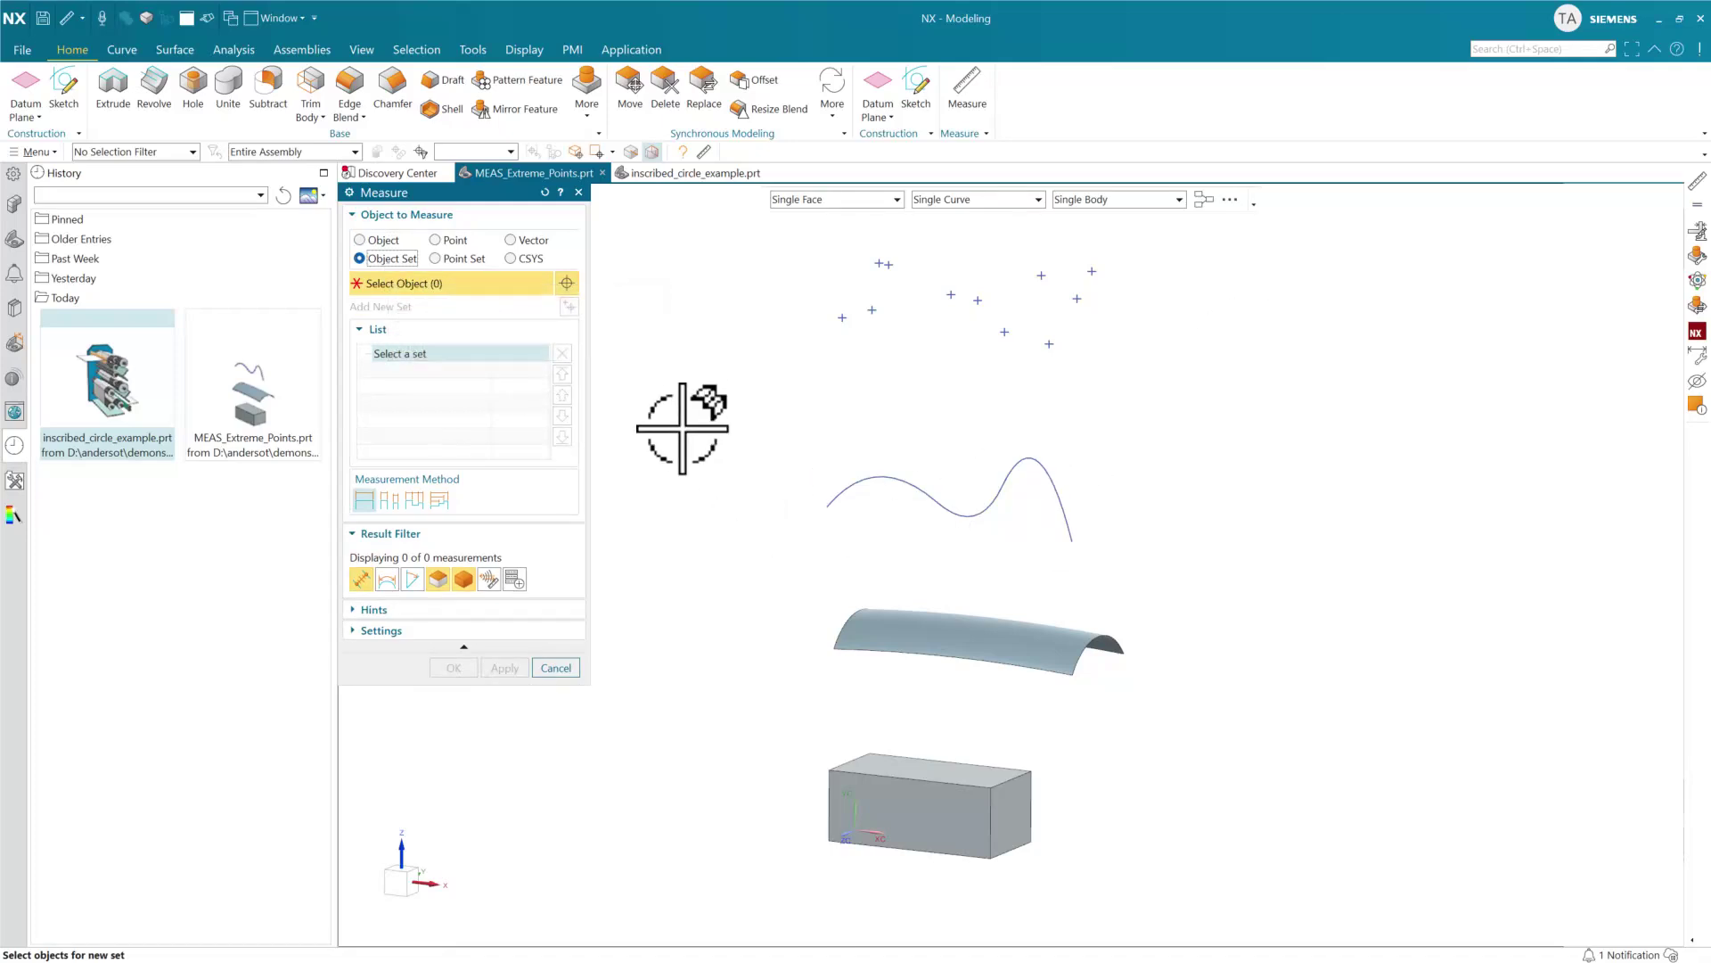
pyautogui.click(489, 580)
pyautogui.click(542, 631)
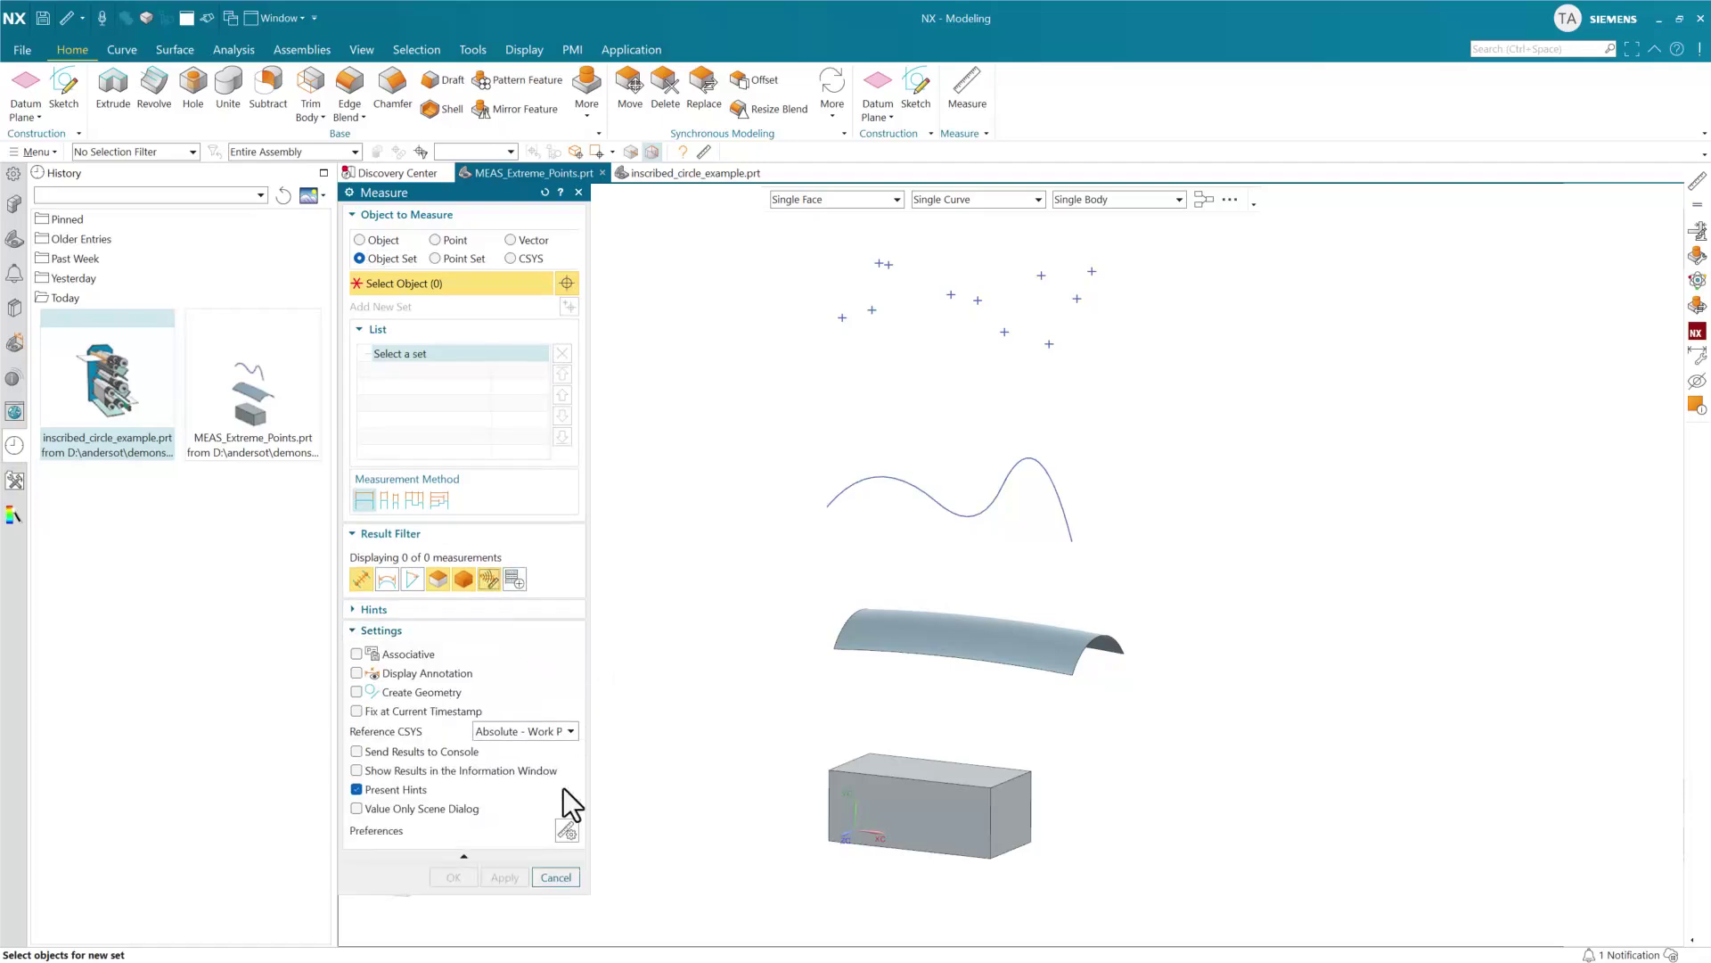
pyautogui.click(567, 829)
pyautogui.click(649, 251)
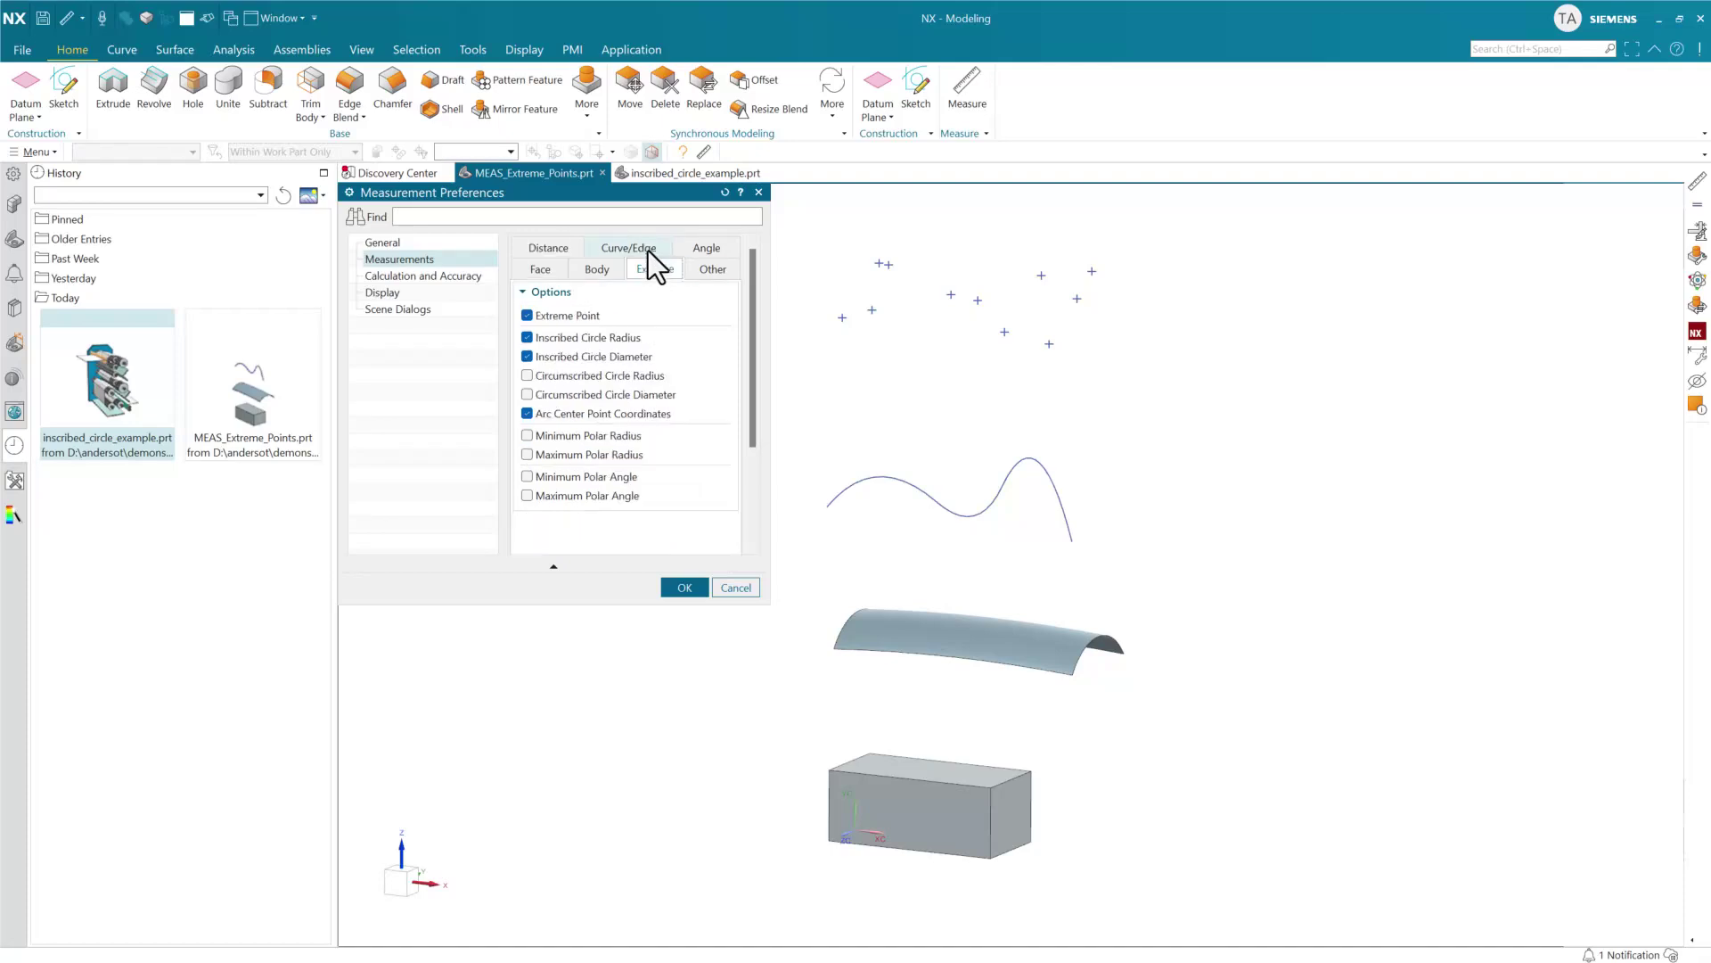
pyautogui.click(683, 586)
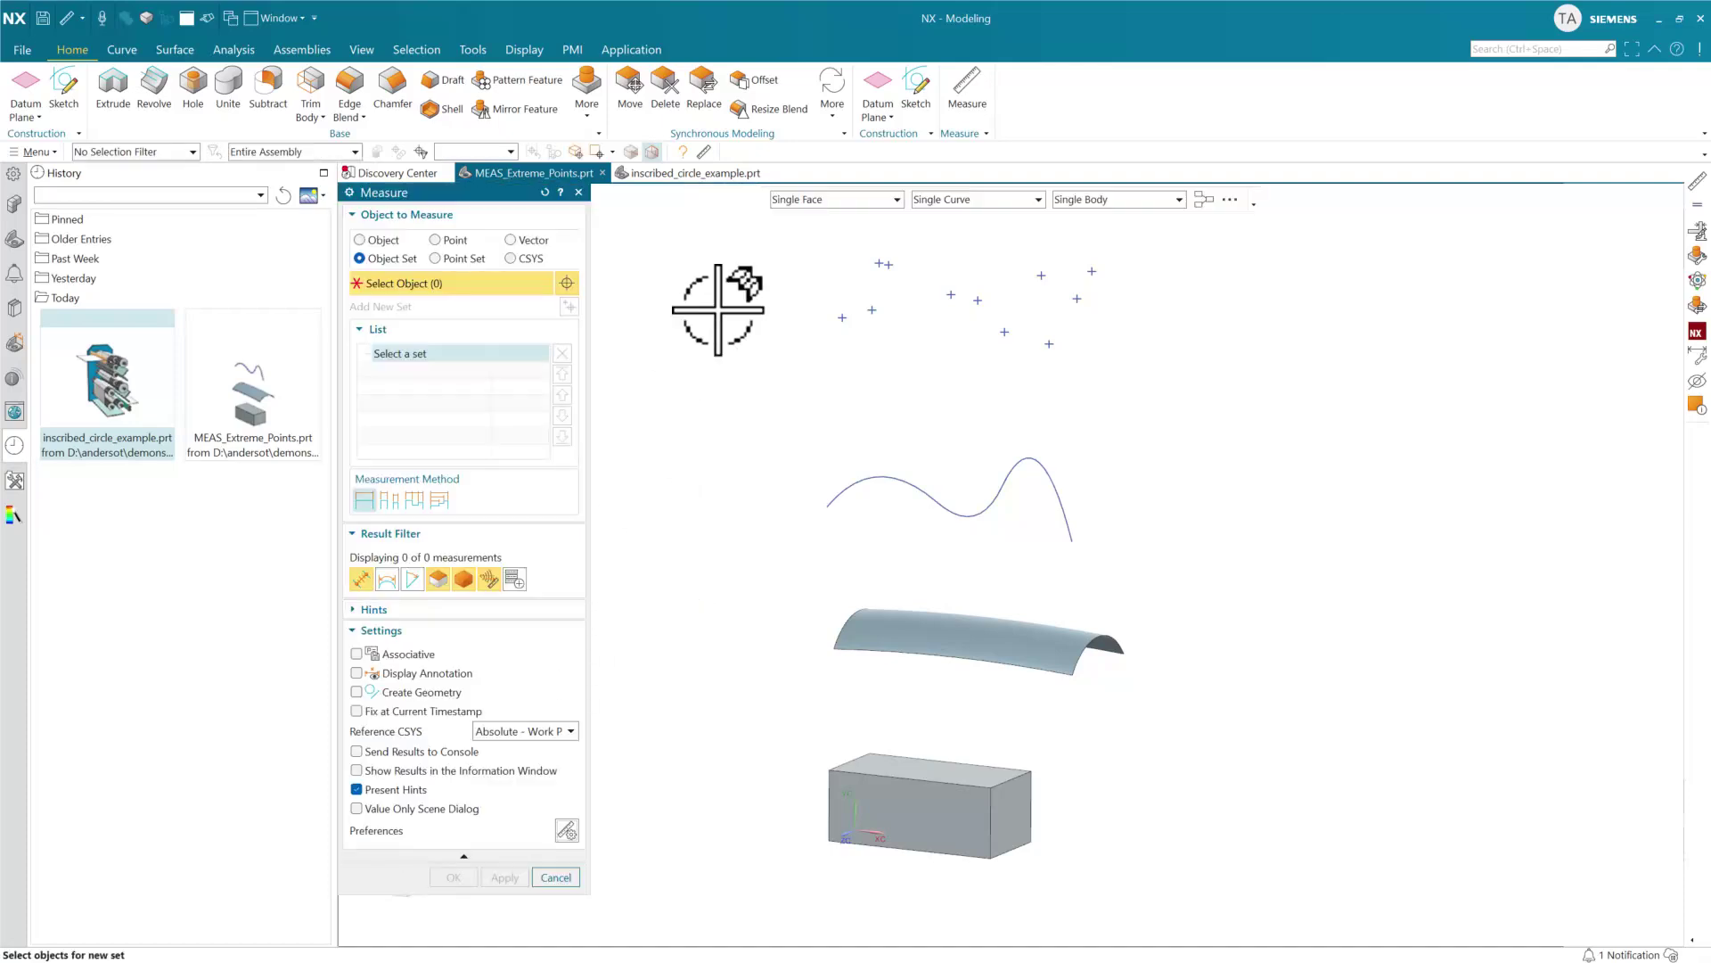
# Box-select all 39 points, the curve, sheet and block, completing Object Set 1
pyautogui.moveTo(785, 239); pyautogui.dragTo(1272, 901)
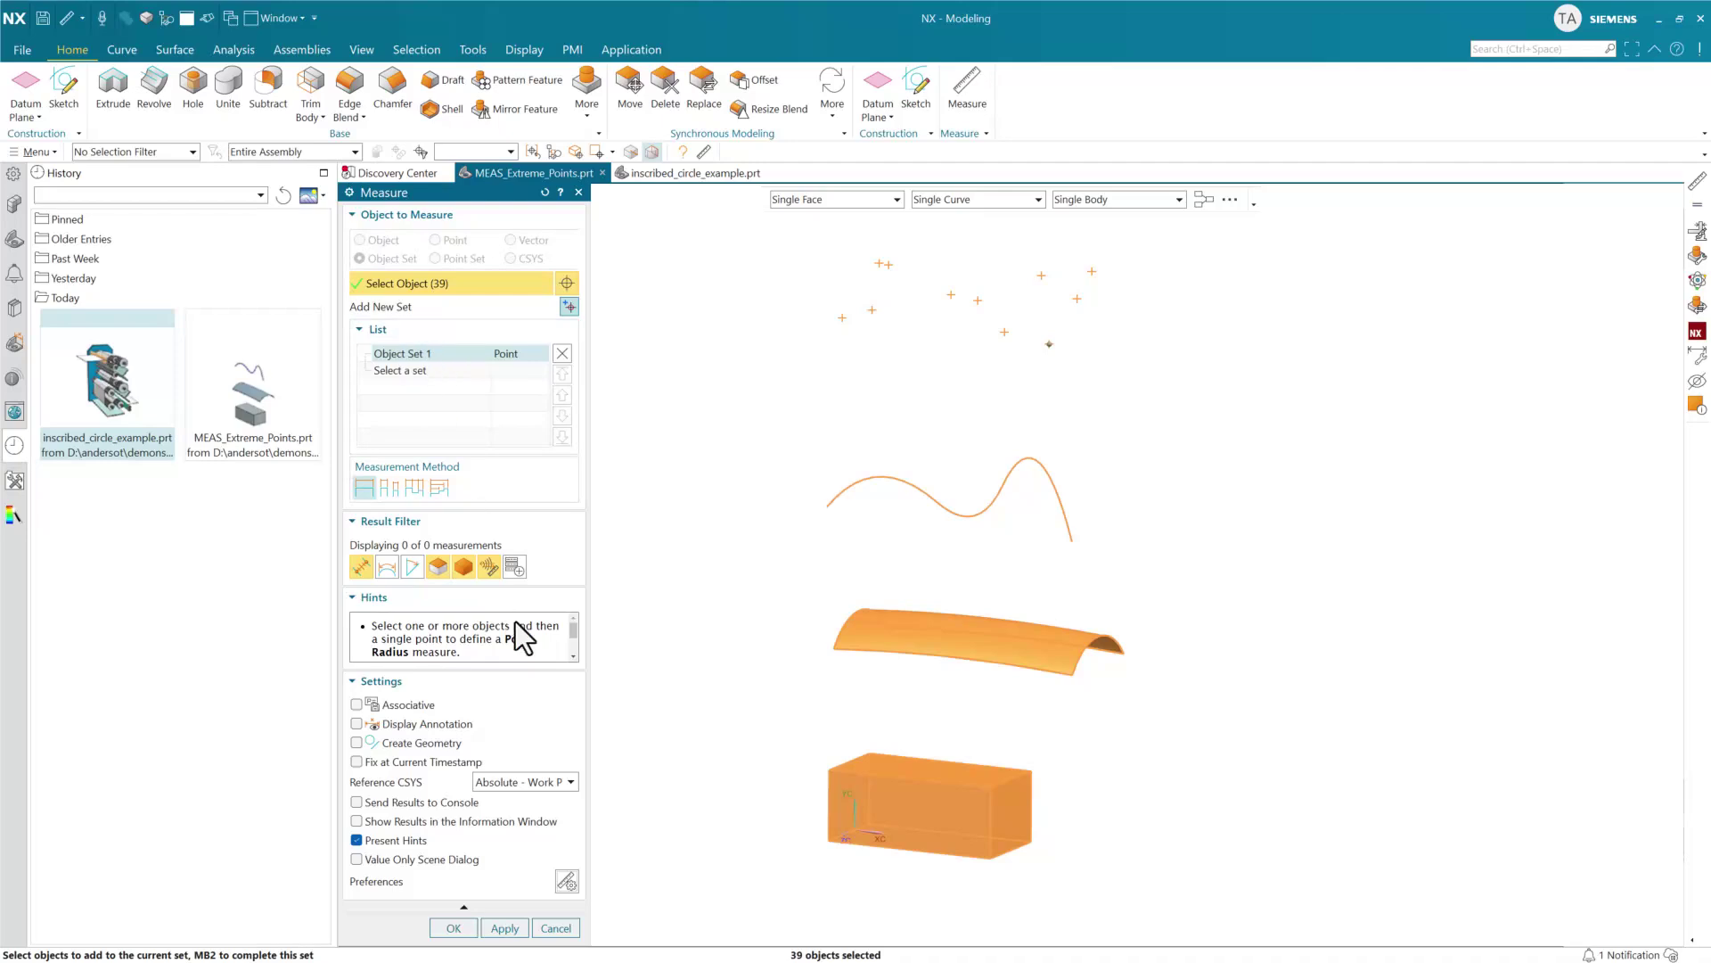
pyautogui.moveTo(574, 633); pyautogui.dragTo(574, 649)
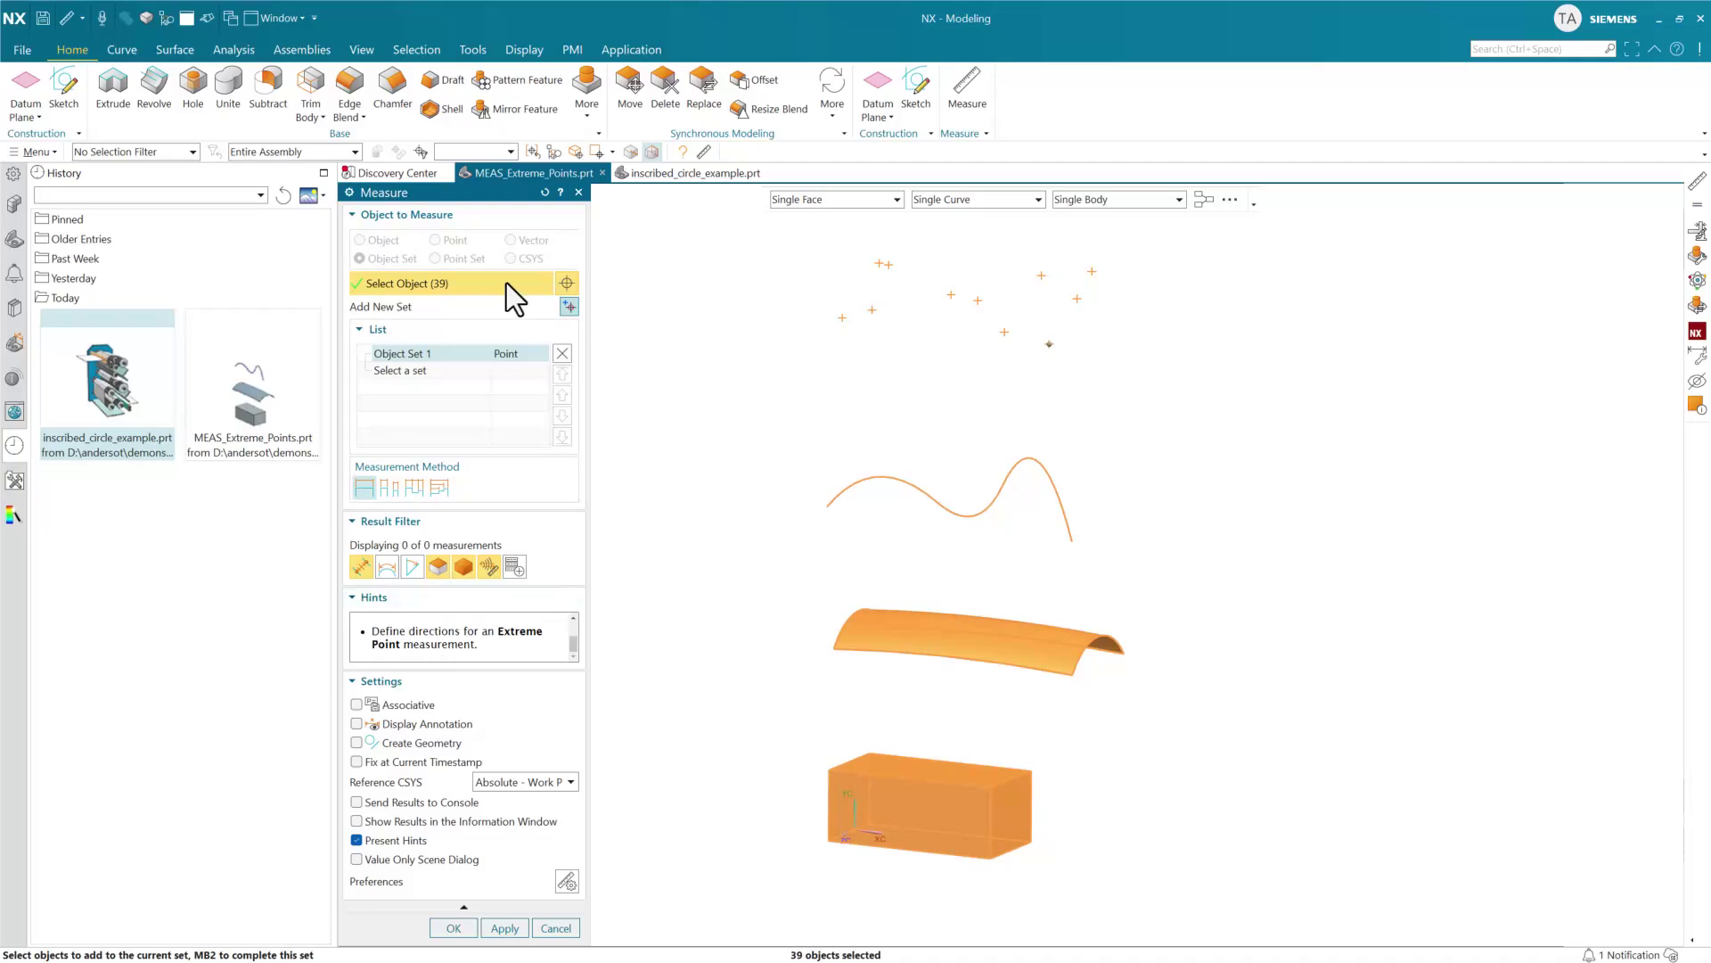
pyautogui.click(417, 369)
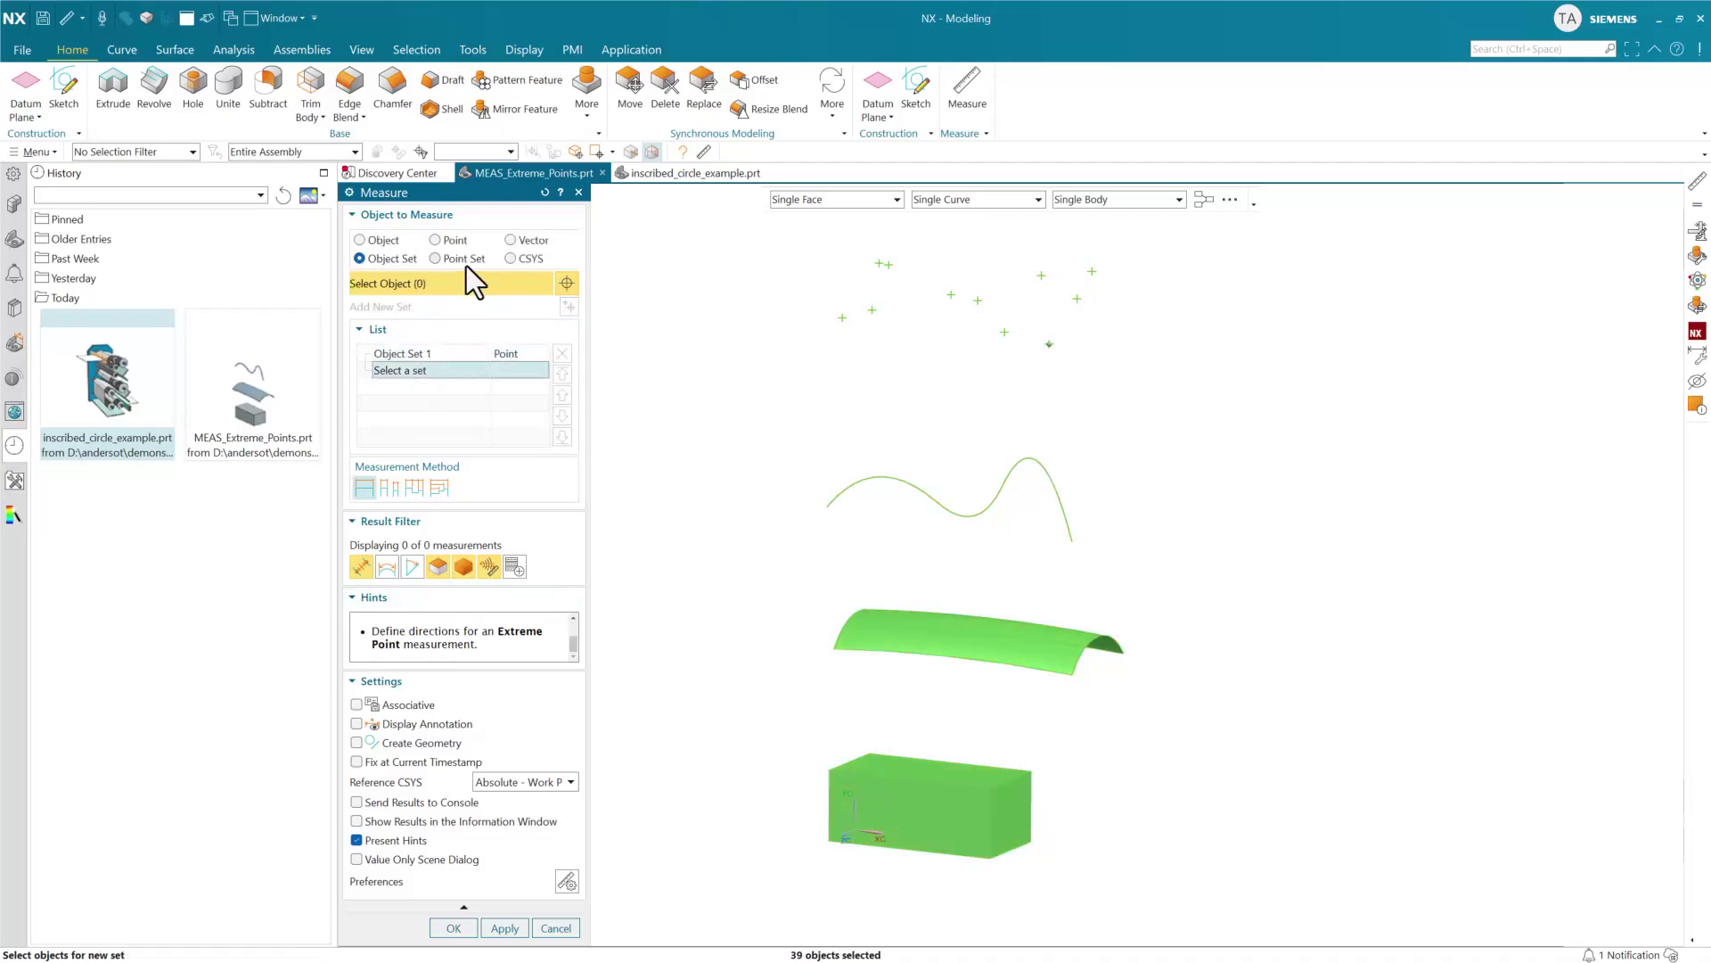
# Move on to the direction vector, rotate the part, and tuck the Measure dialog aside with Settings collapsed
pyautogui.click(511, 240)
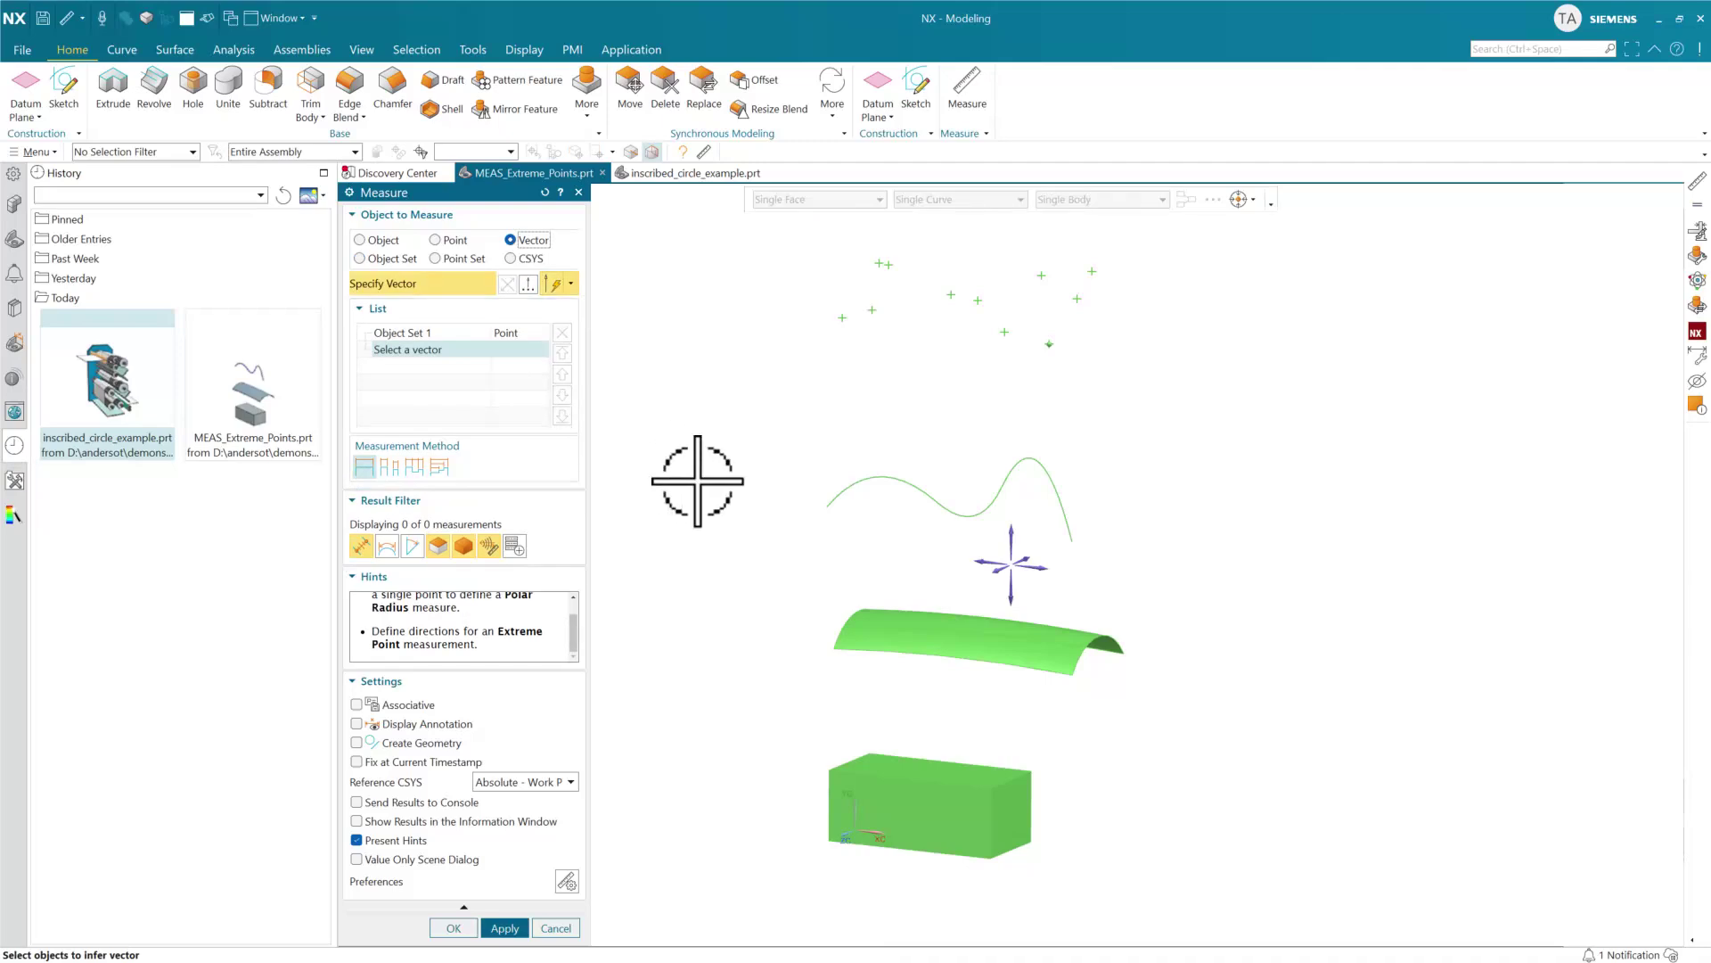
pyautogui.moveTo(715, 469); pyautogui.dragTo(794, 496, button='middle')
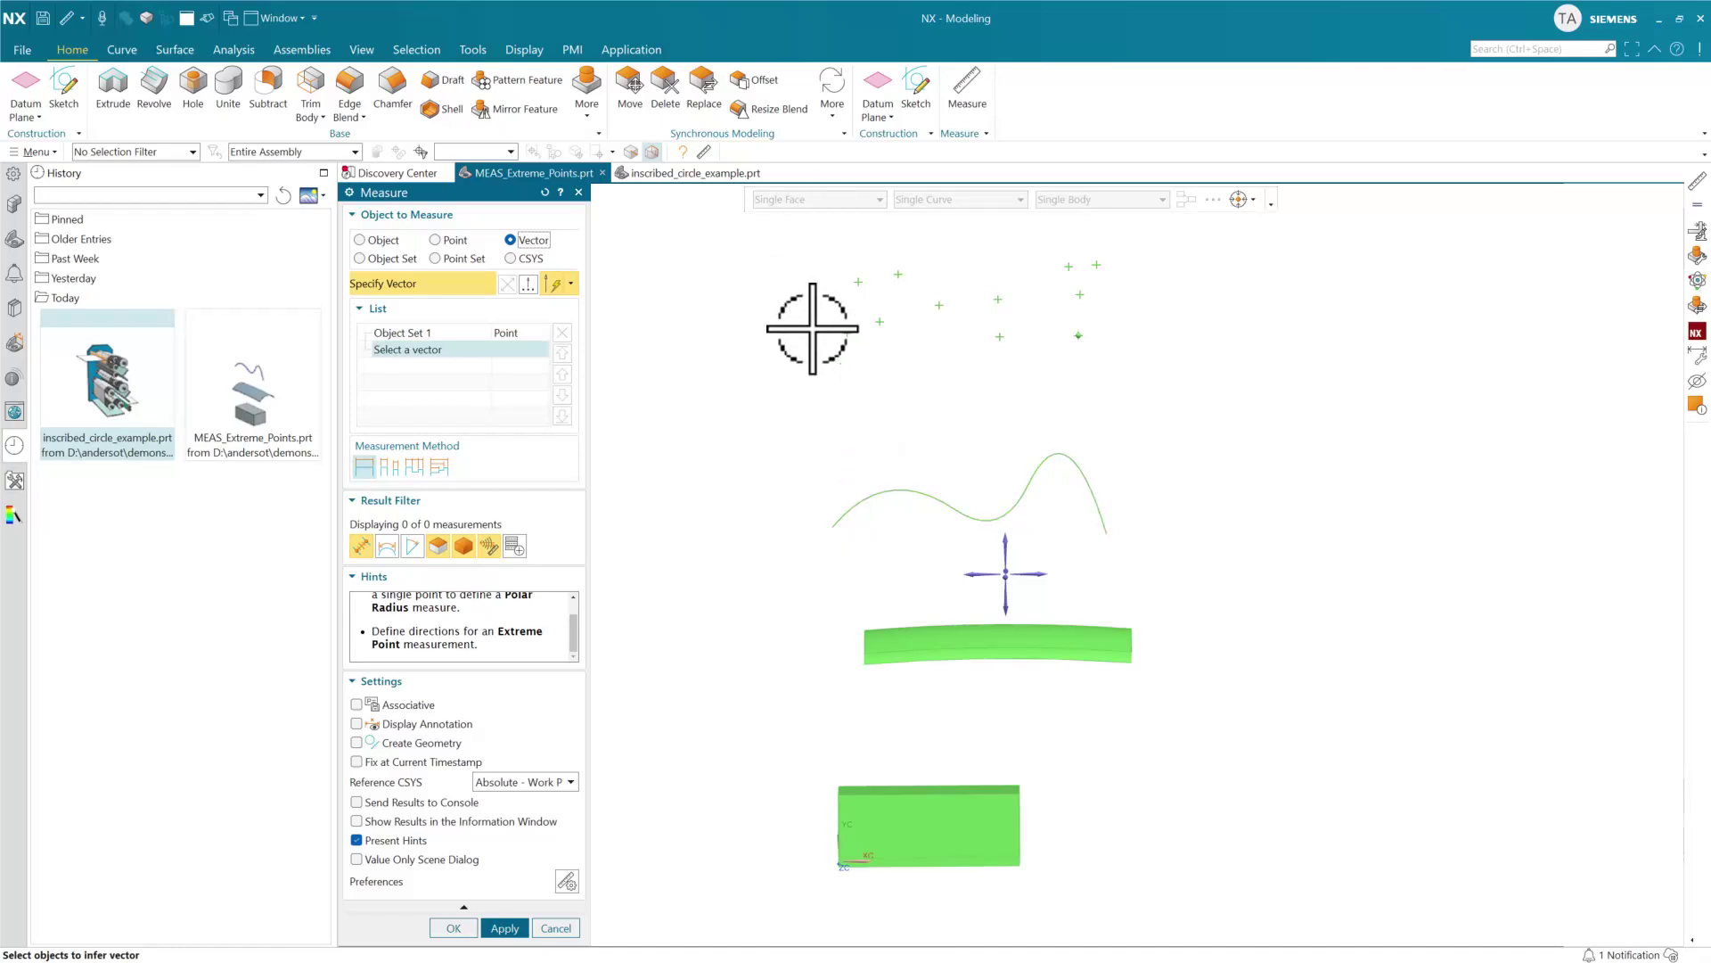
pyautogui.moveTo(500, 195)
pyautogui.mouseDown()
pyautogui.moveTo(276, 199)
pyautogui.moveTo(491, 194)
pyautogui.mouseUp()
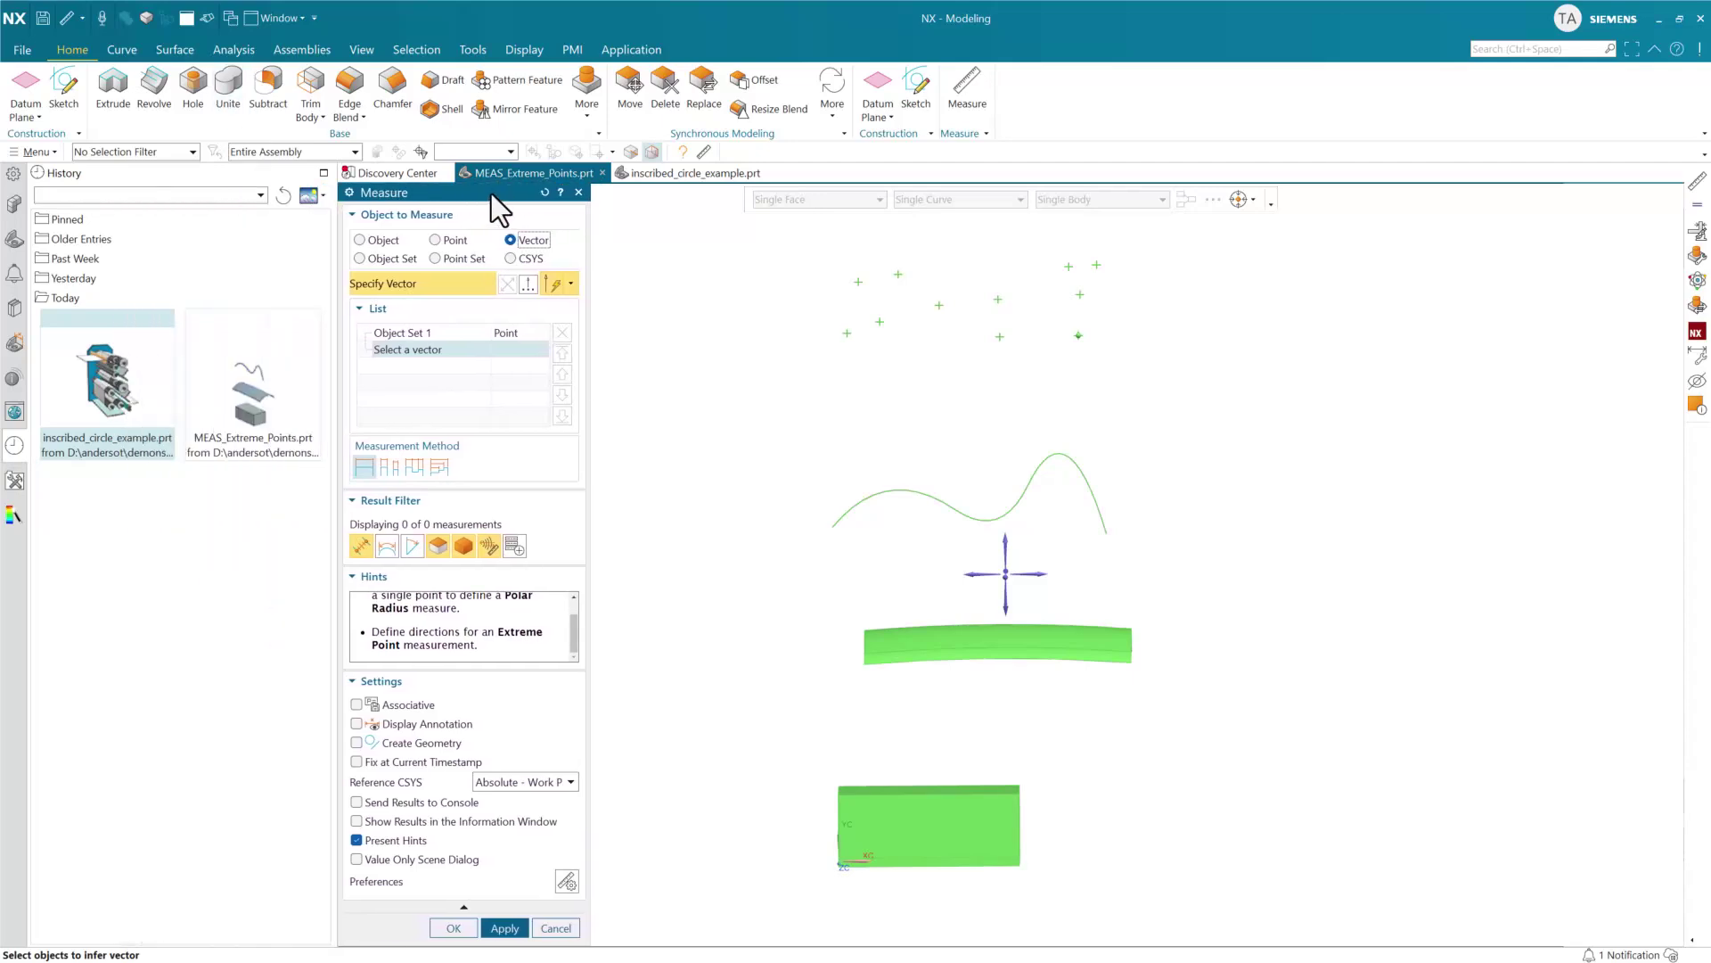
pyautogui.click(419, 682)
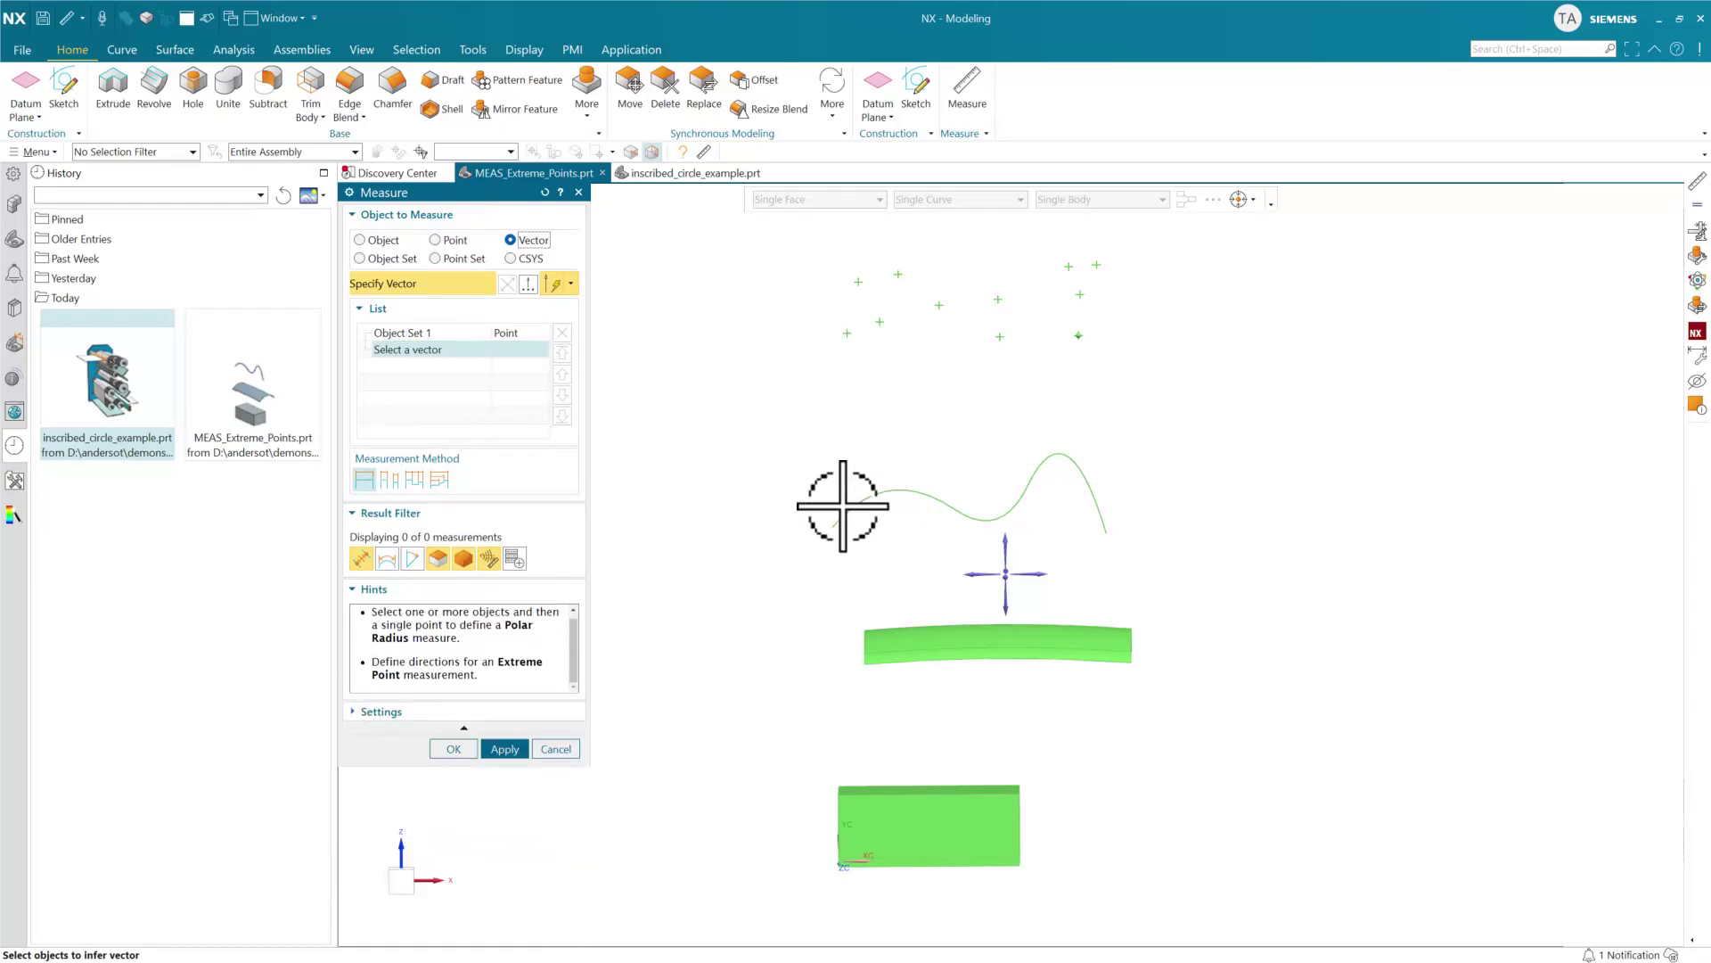
# Set the direction to -X, giving an extreme point at (-4.3687, 0.0, 377.2685) mm, then select Vector 2
pyautogui.click(973, 574)
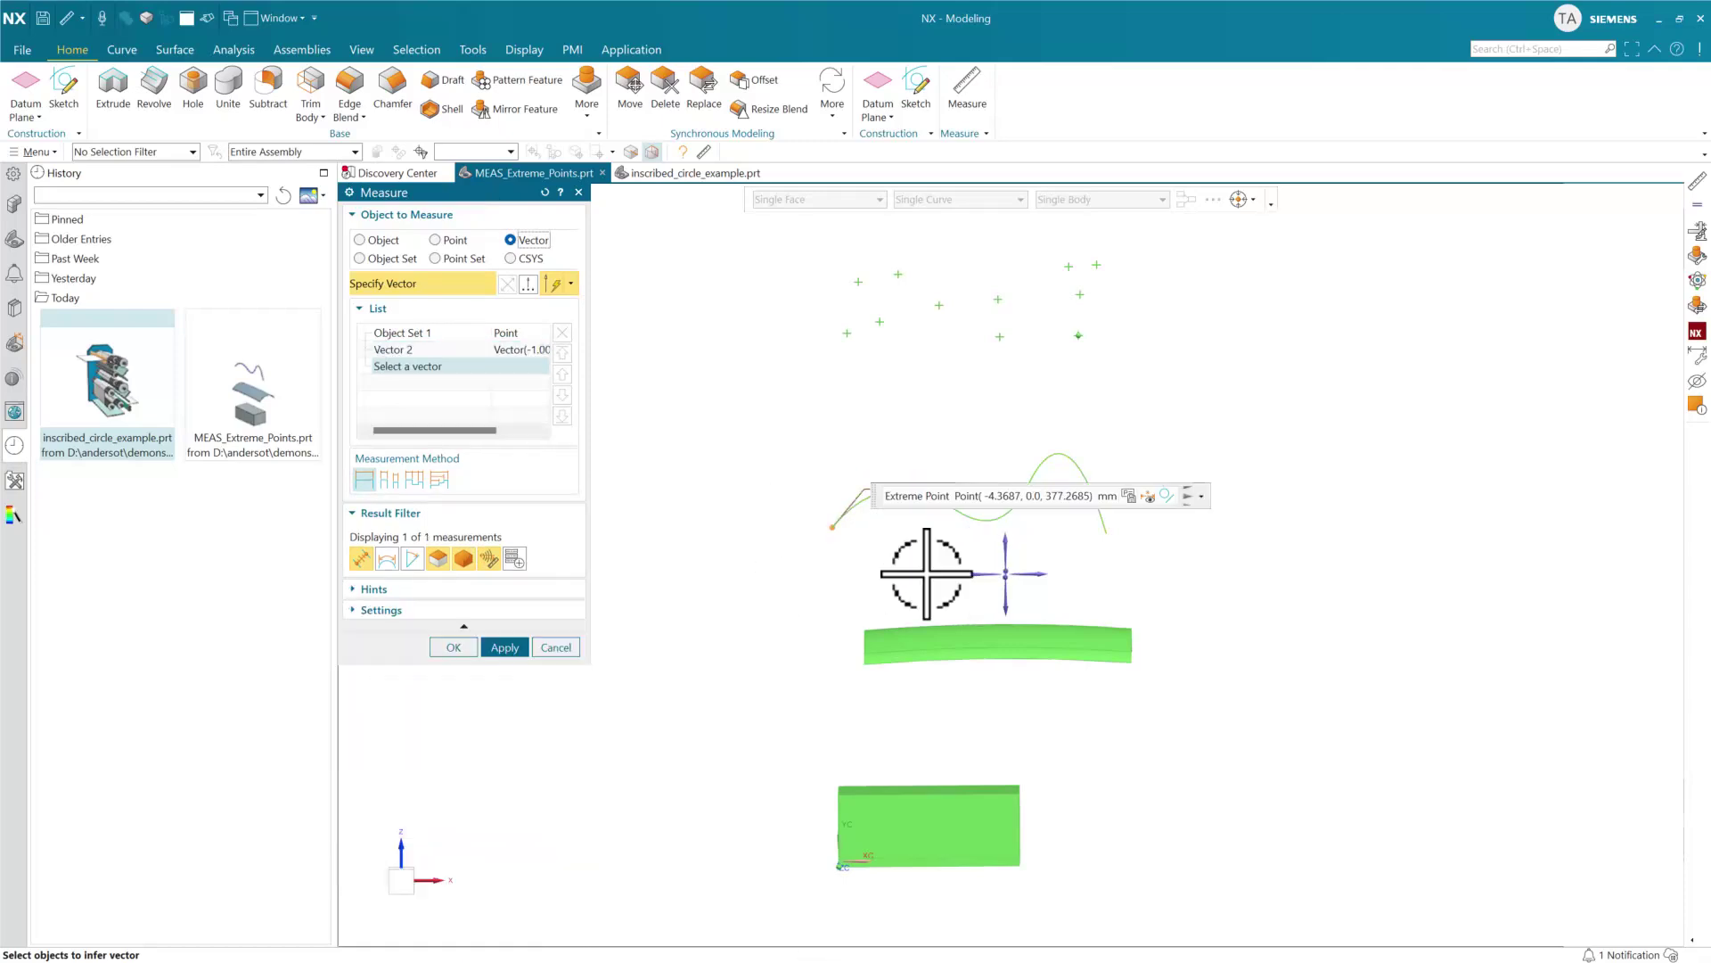
pyautogui.moveTo(874, 500); pyautogui.dragTo(927, 424)
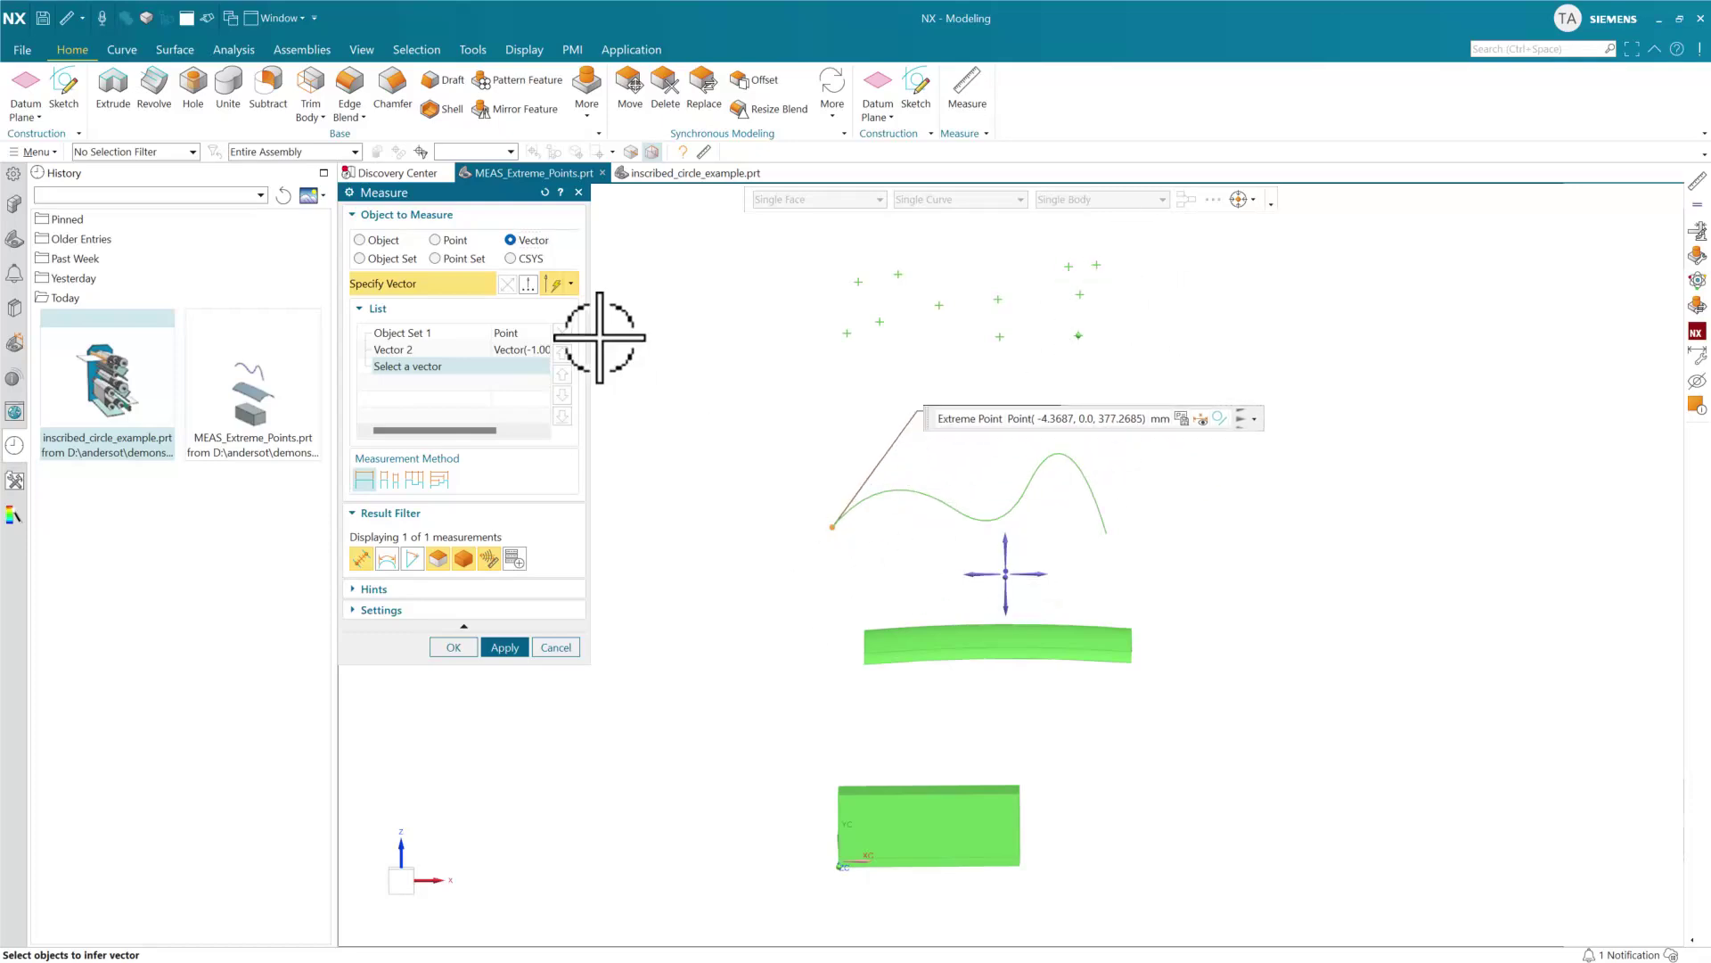
pyautogui.click(488, 352)
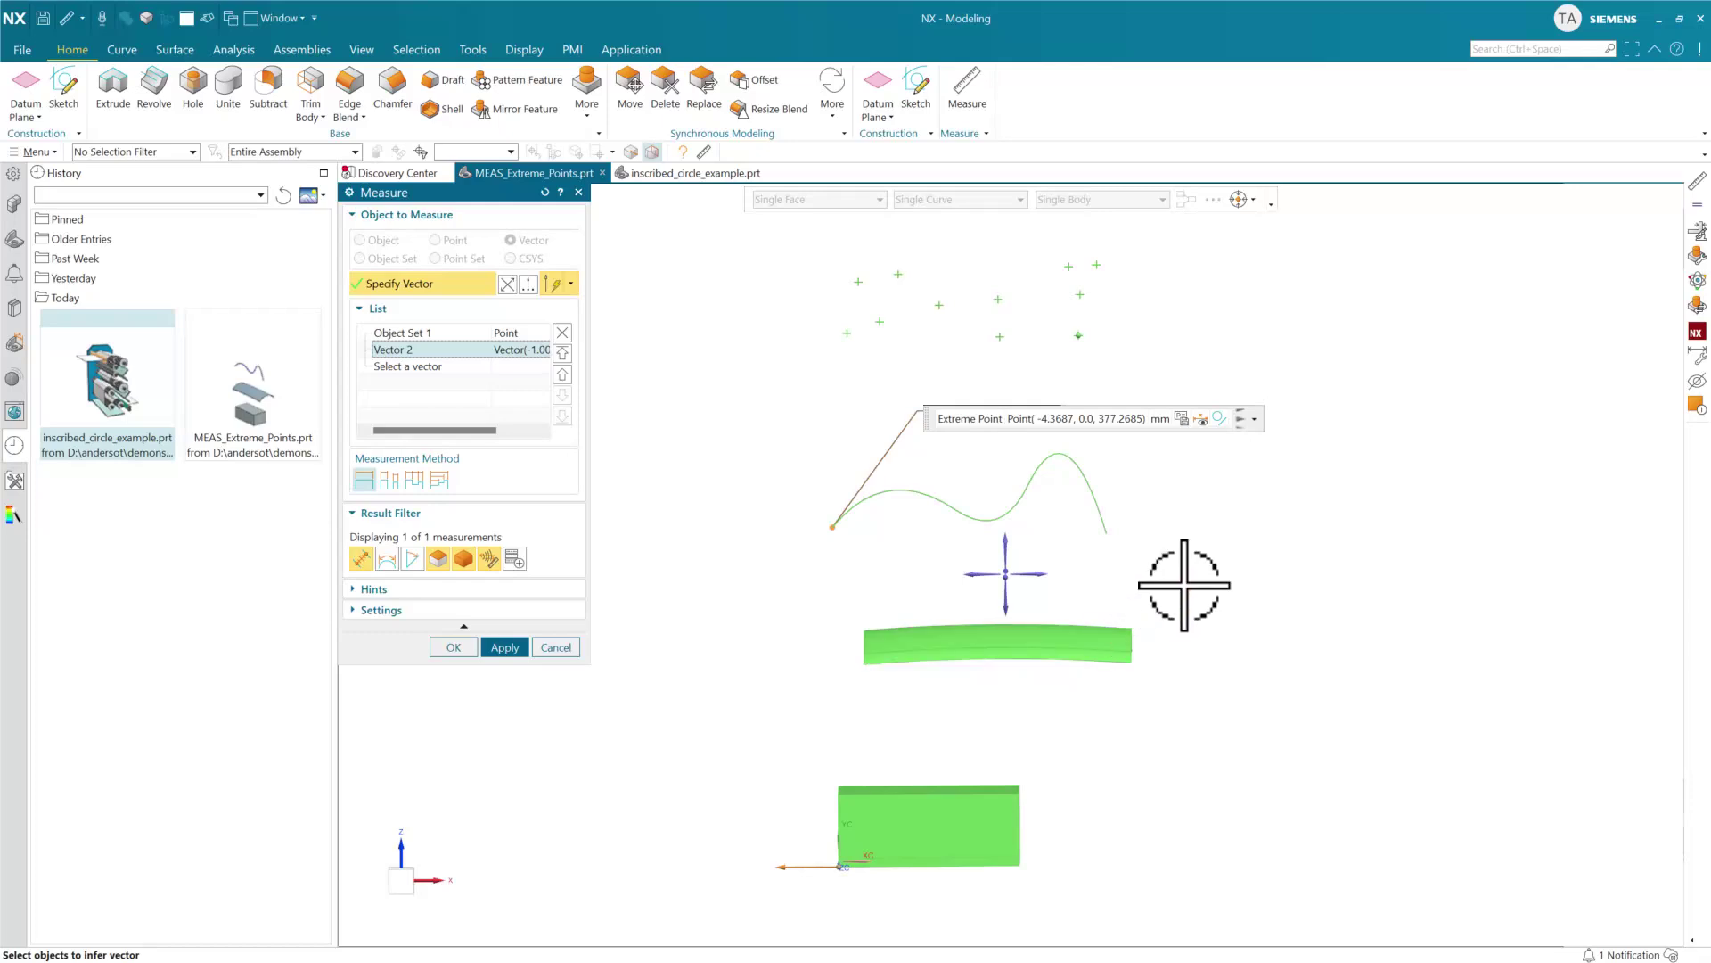
# Reverse the second measure direction vector
pyautogui.moveTo(1188, 573); pyautogui.dragTo(1157, 589, button='middle')
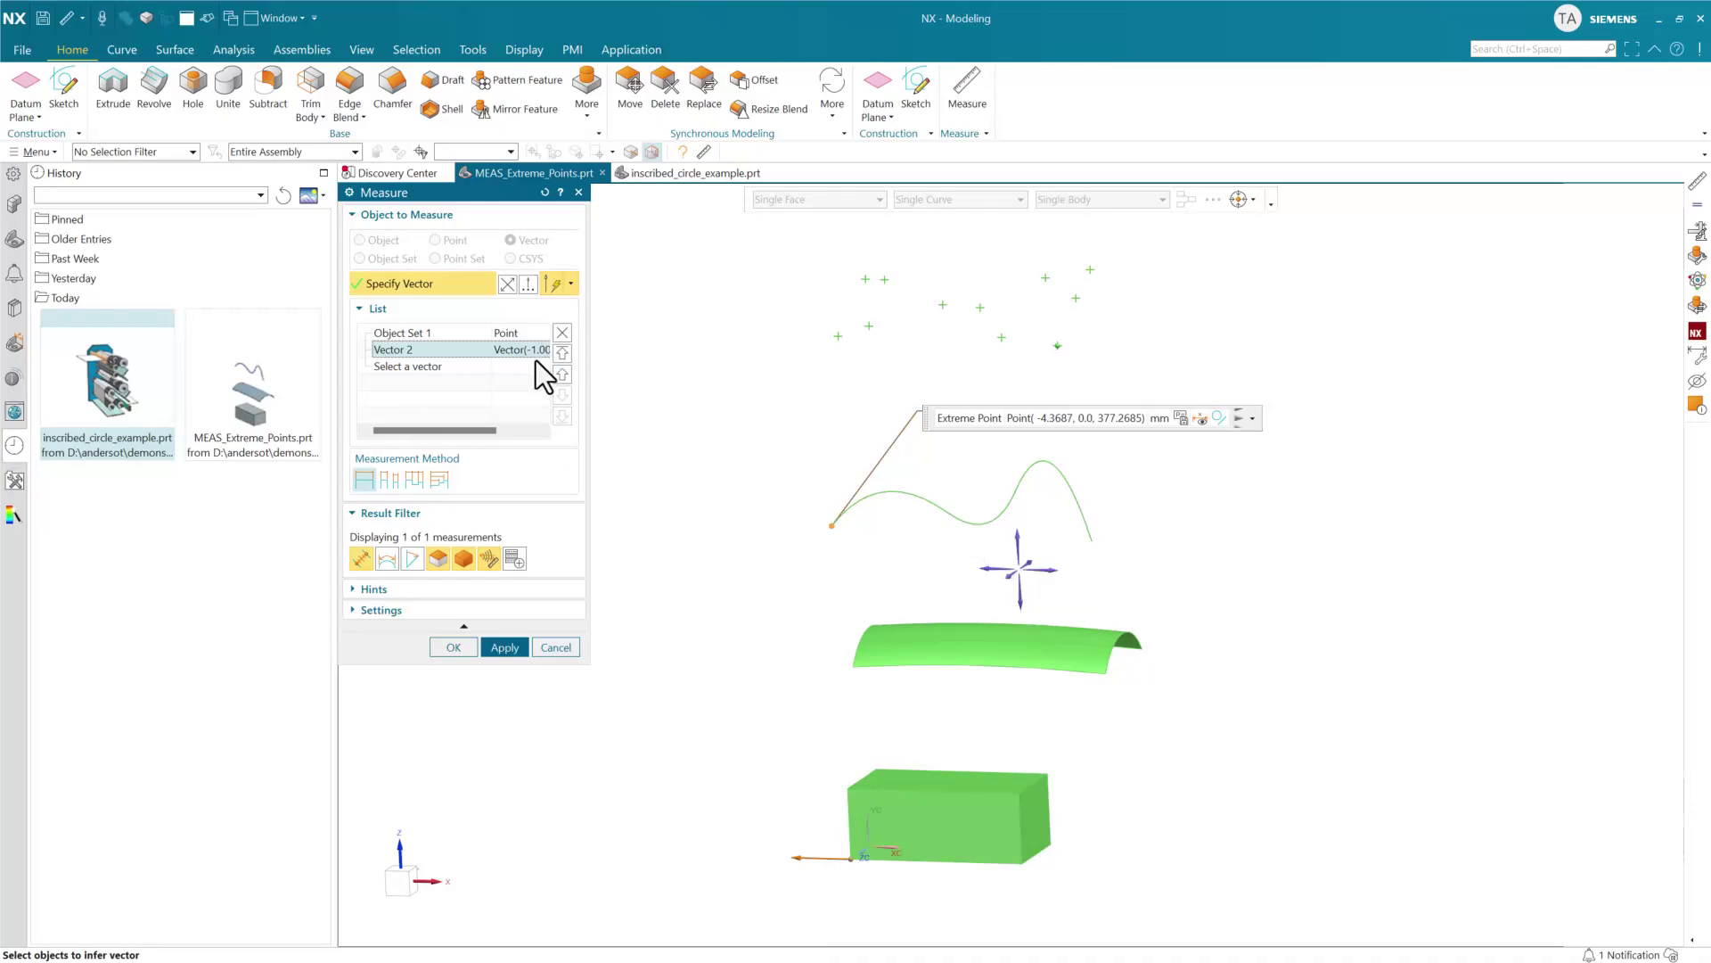
pyautogui.click(1050, 570)
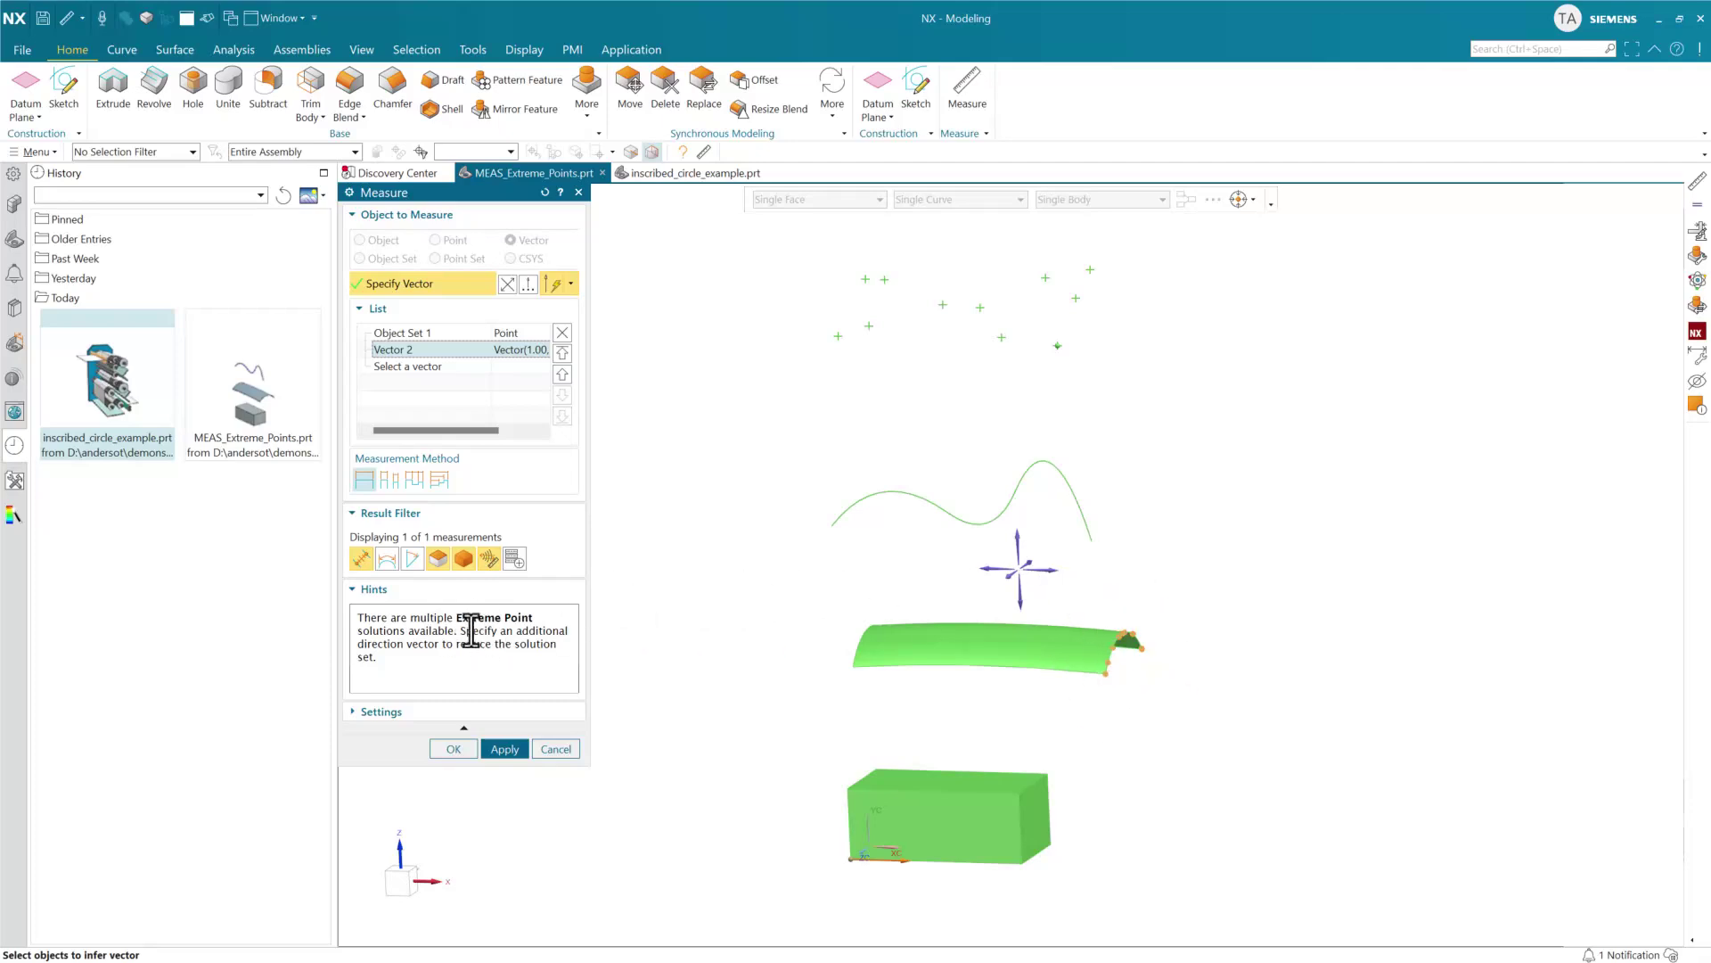
pyautogui.moveTo(505, 636); pyautogui.dragTo(546, 649)
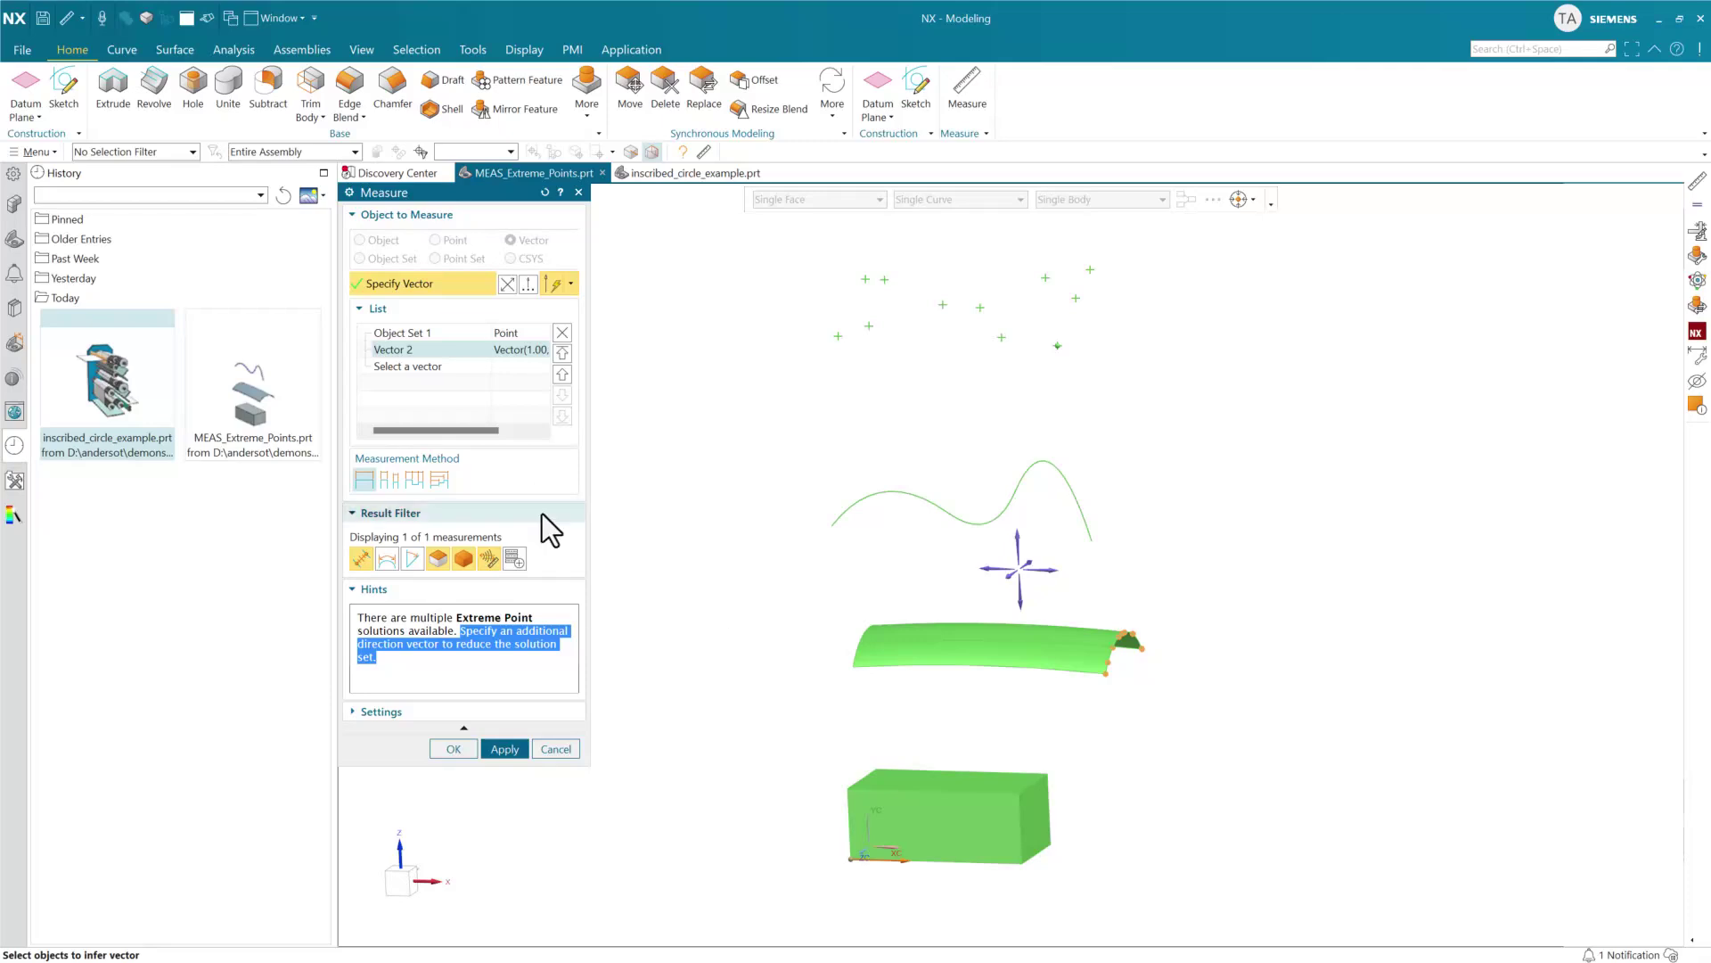
pyautogui.click(541, 632)
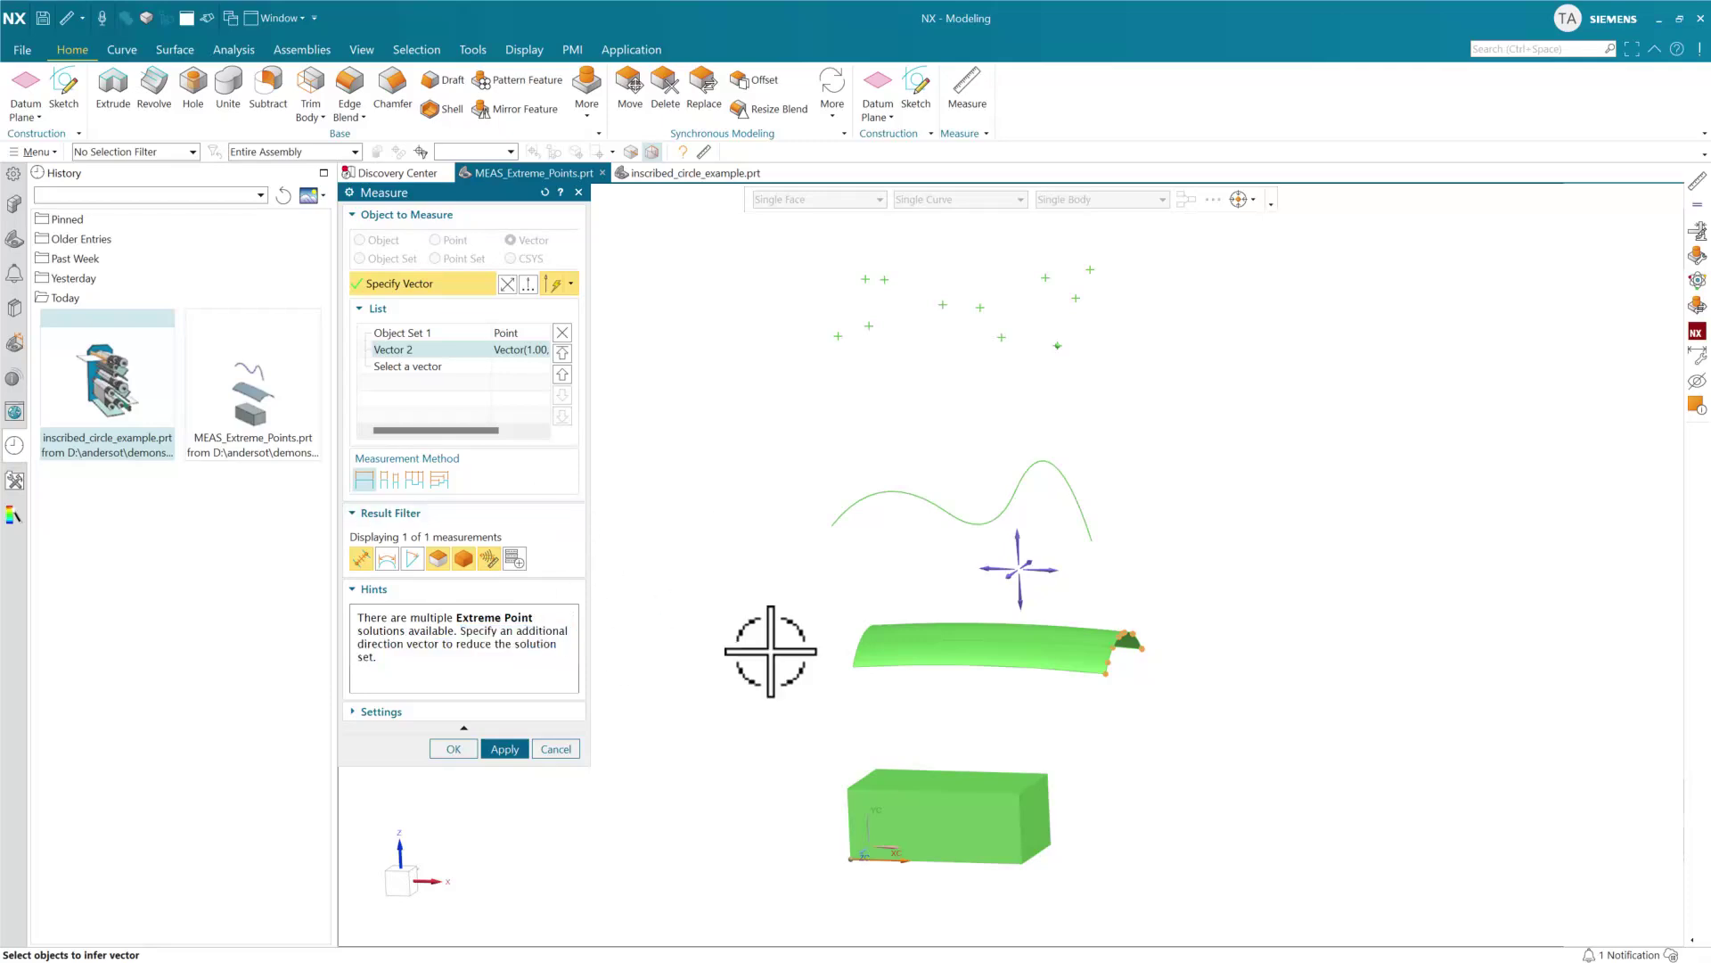
# Add the Z-axis as Vector 3, moving the extreme point to (325.5052, 76.4789, 229.6900)
pyautogui.moveTo(1090, 599); pyautogui.dragTo(1060, 563, button='middle')
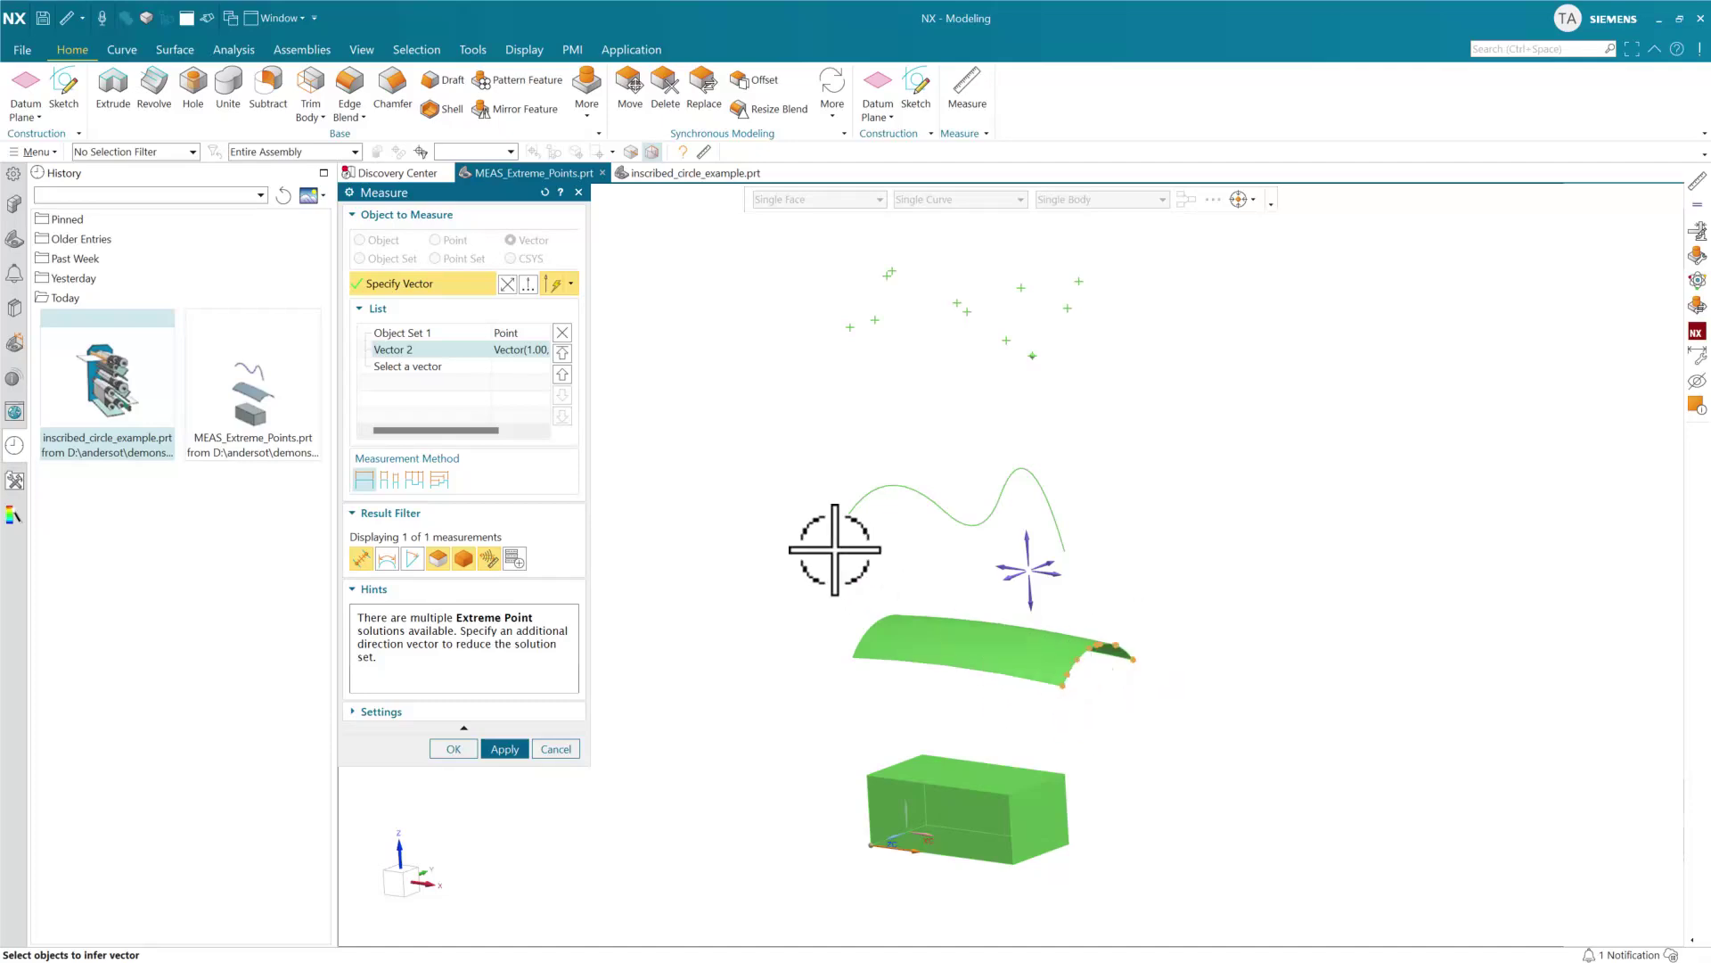
pyautogui.click(448, 362)
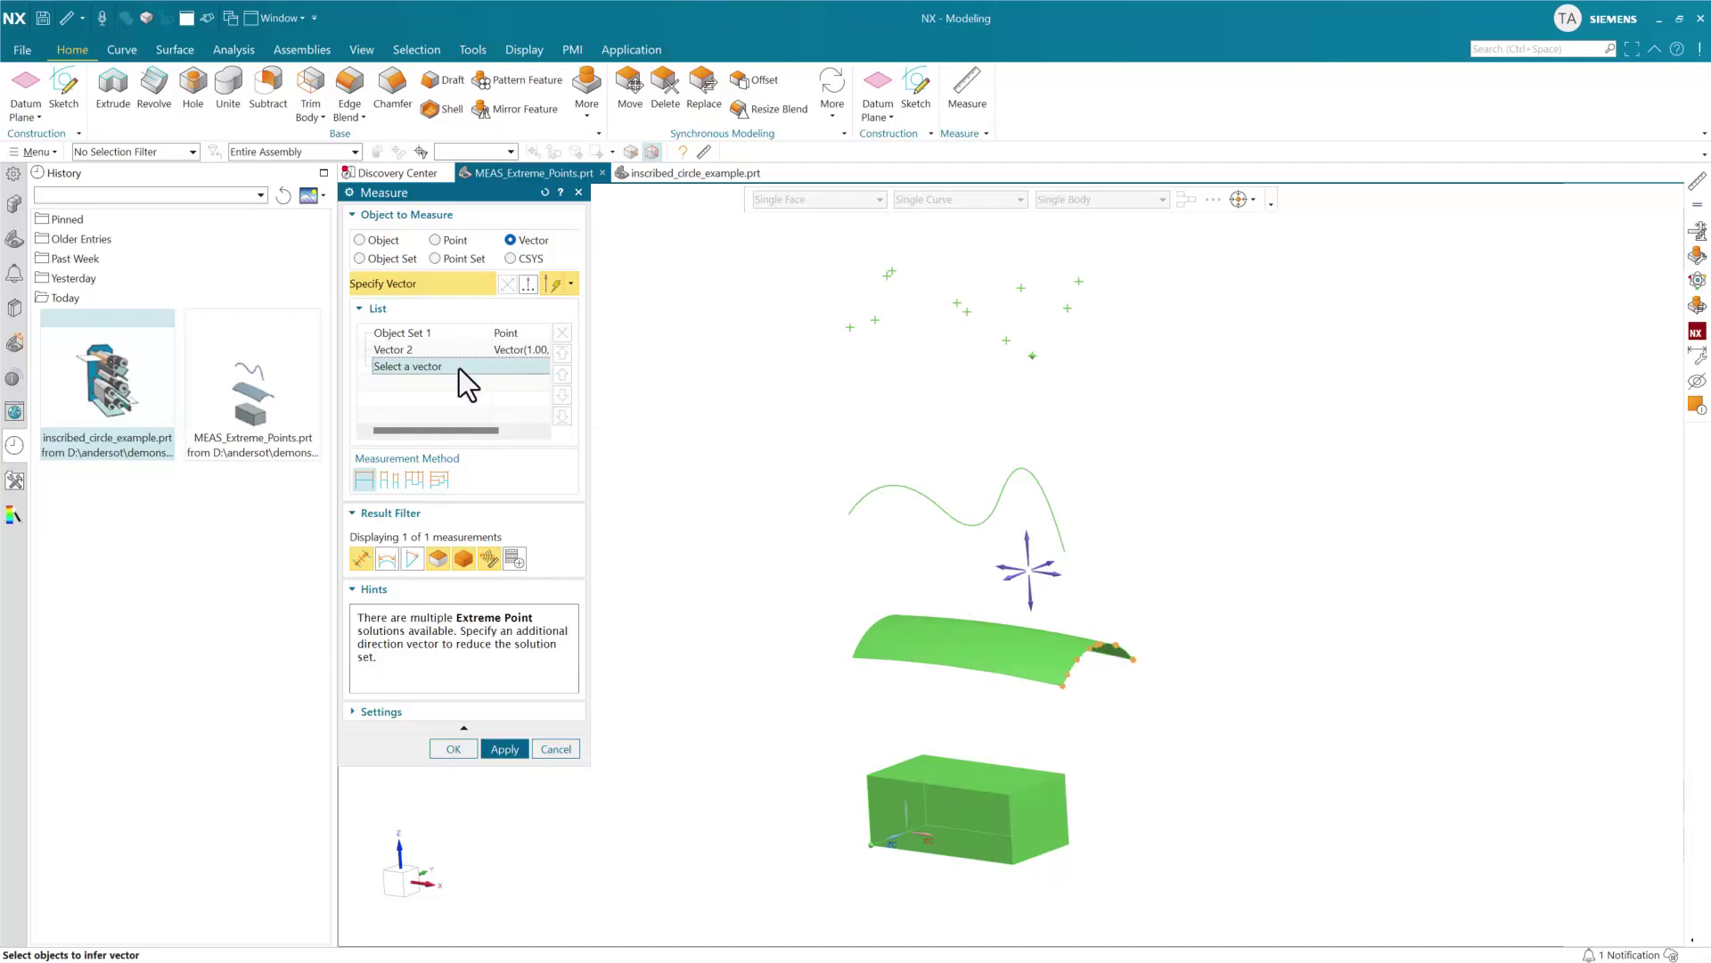
pyautogui.click(1050, 562)
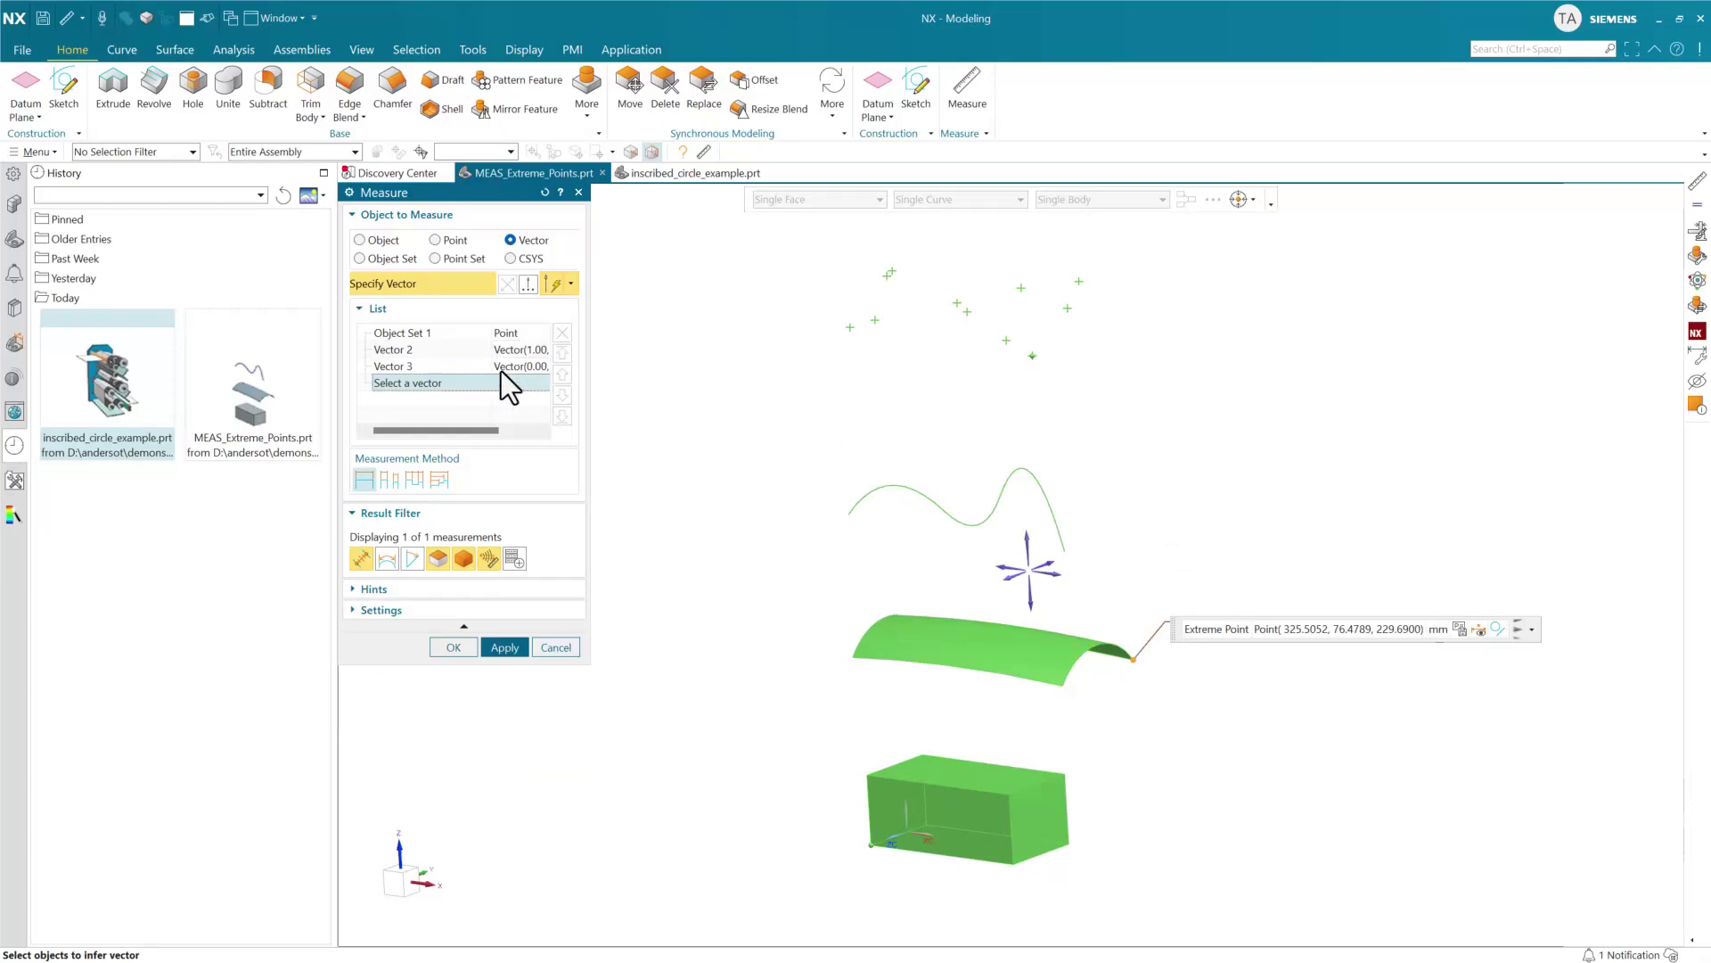
# Delete Vector 3, move Vector 2 below Object Set 1, and point it downward toward the box
pyautogui.click(467, 367)
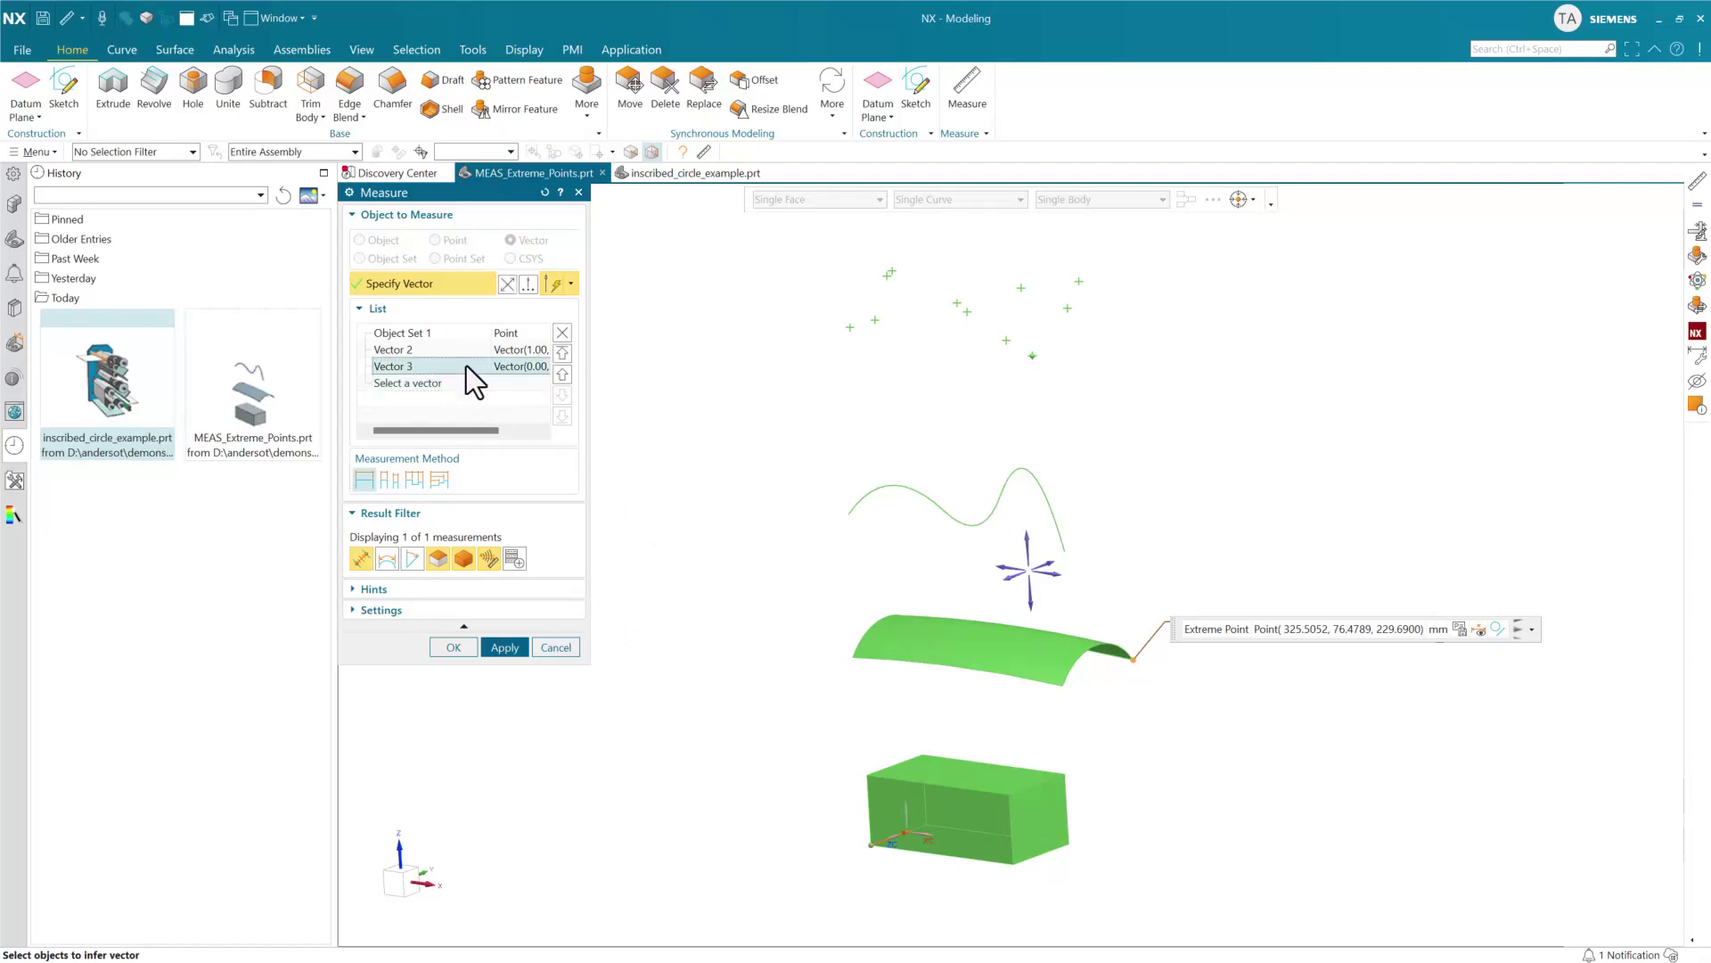
pyautogui.click(553, 334)
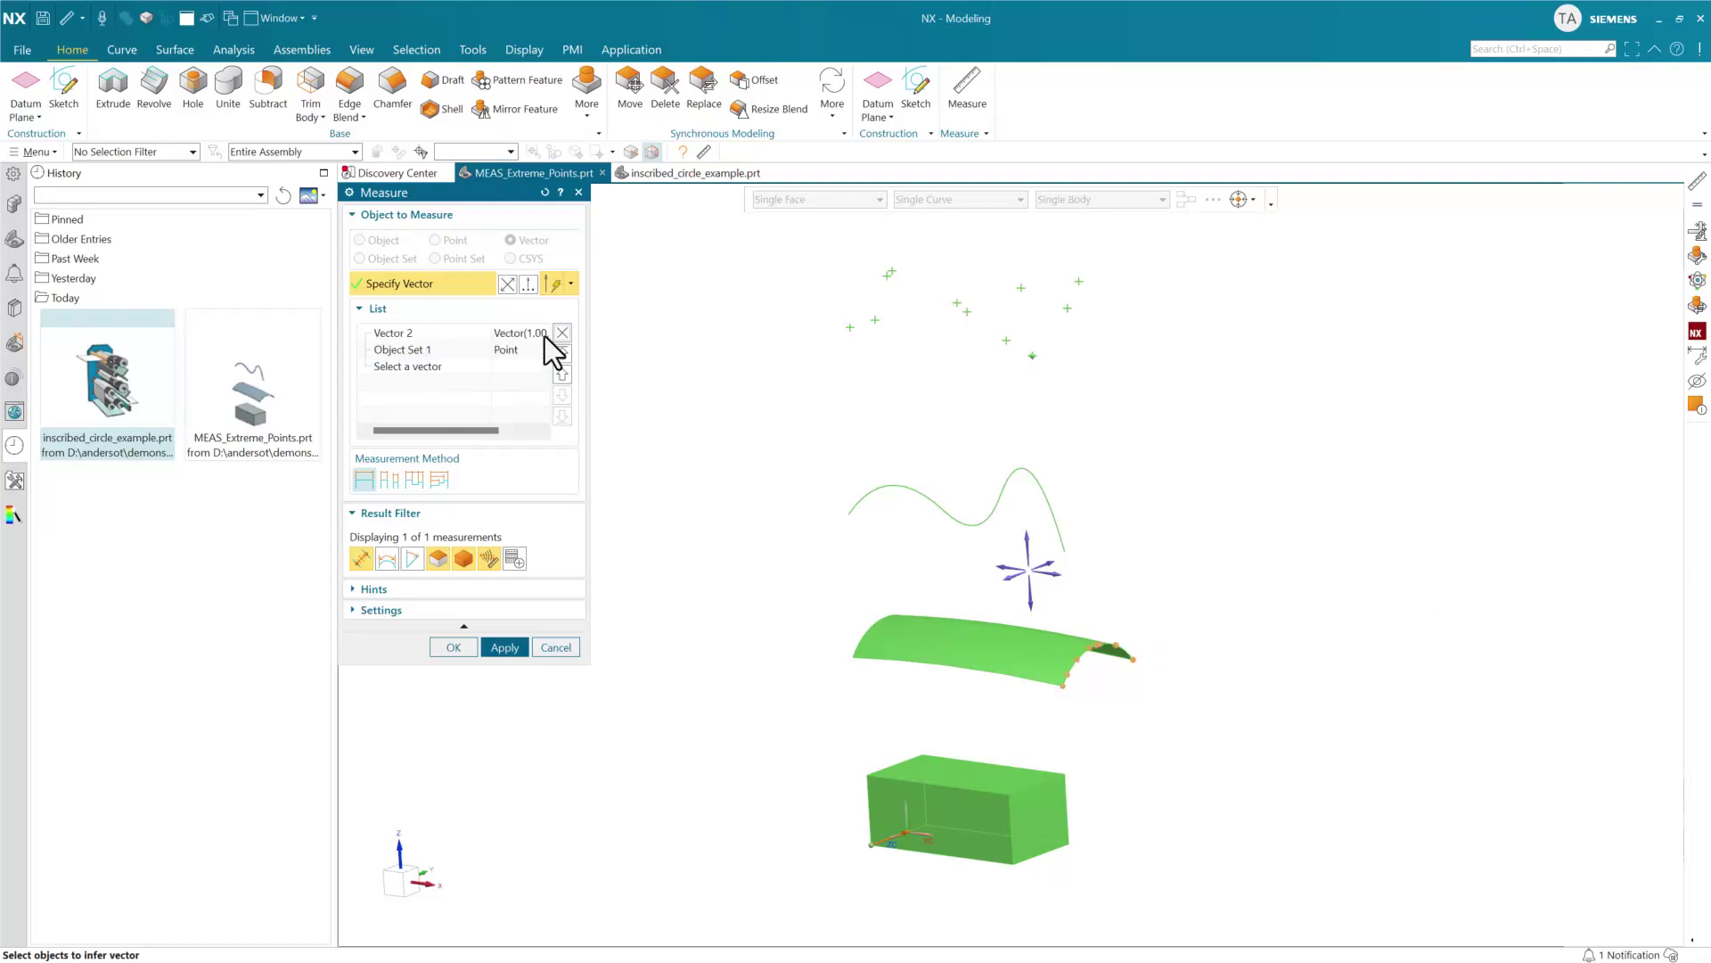
pyautogui.click(468, 334)
pyautogui.click(564, 397)
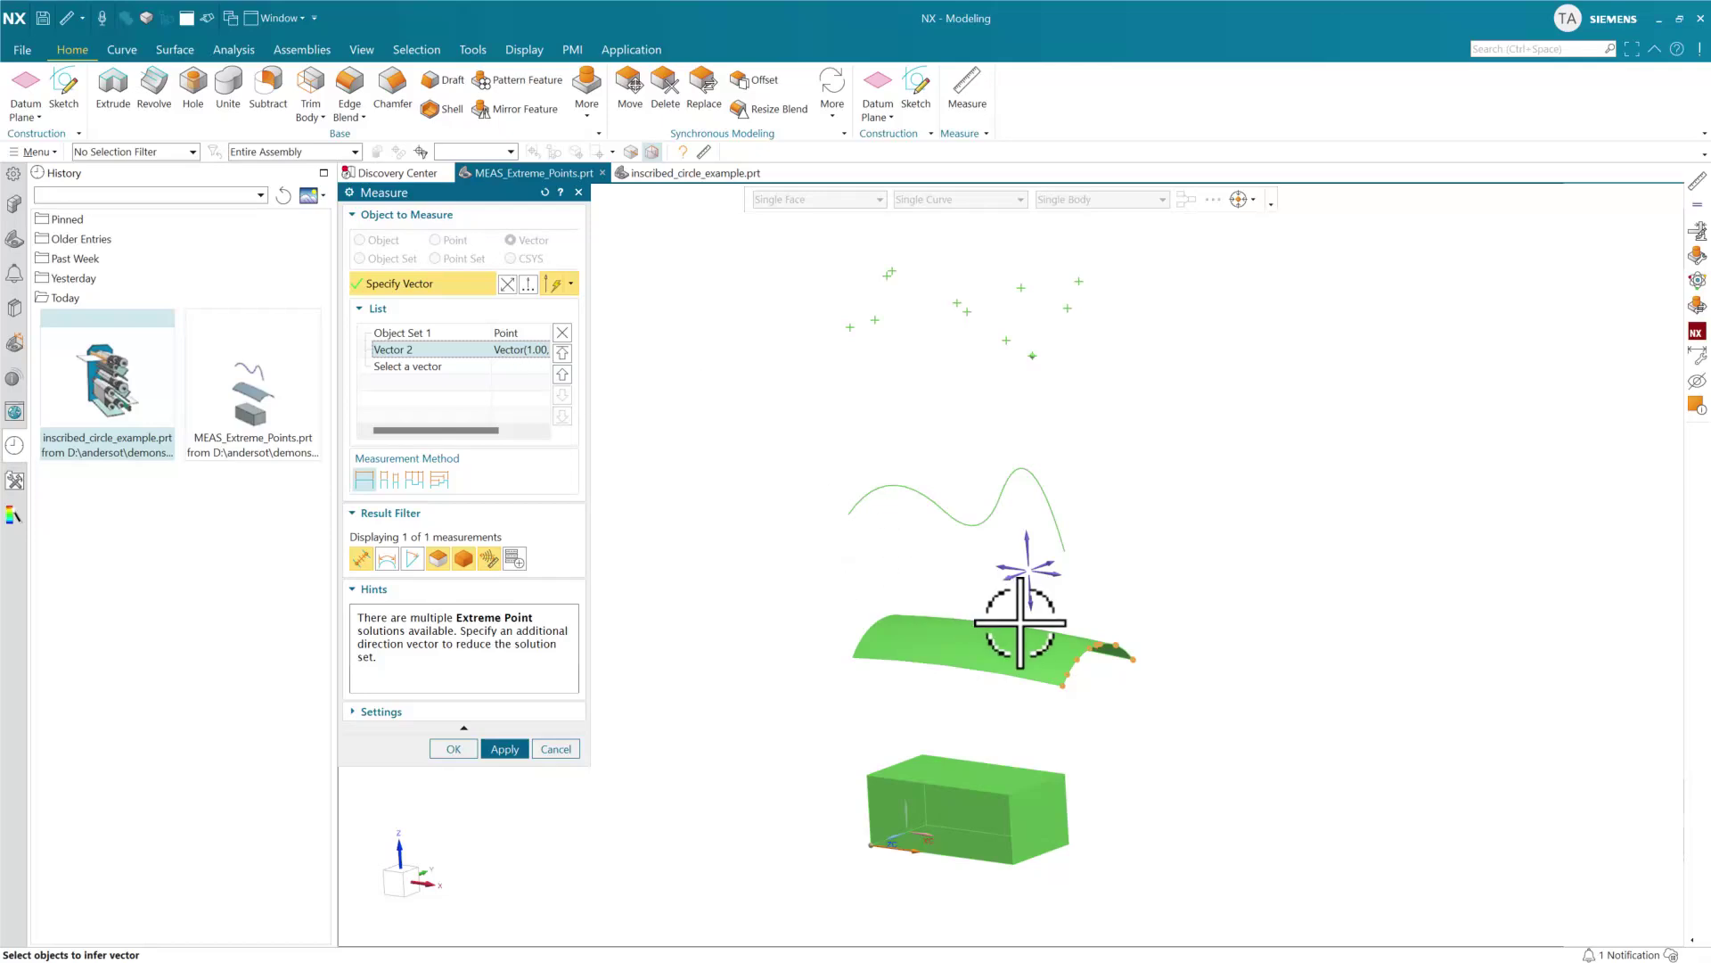
pyautogui.click(1016, 590)
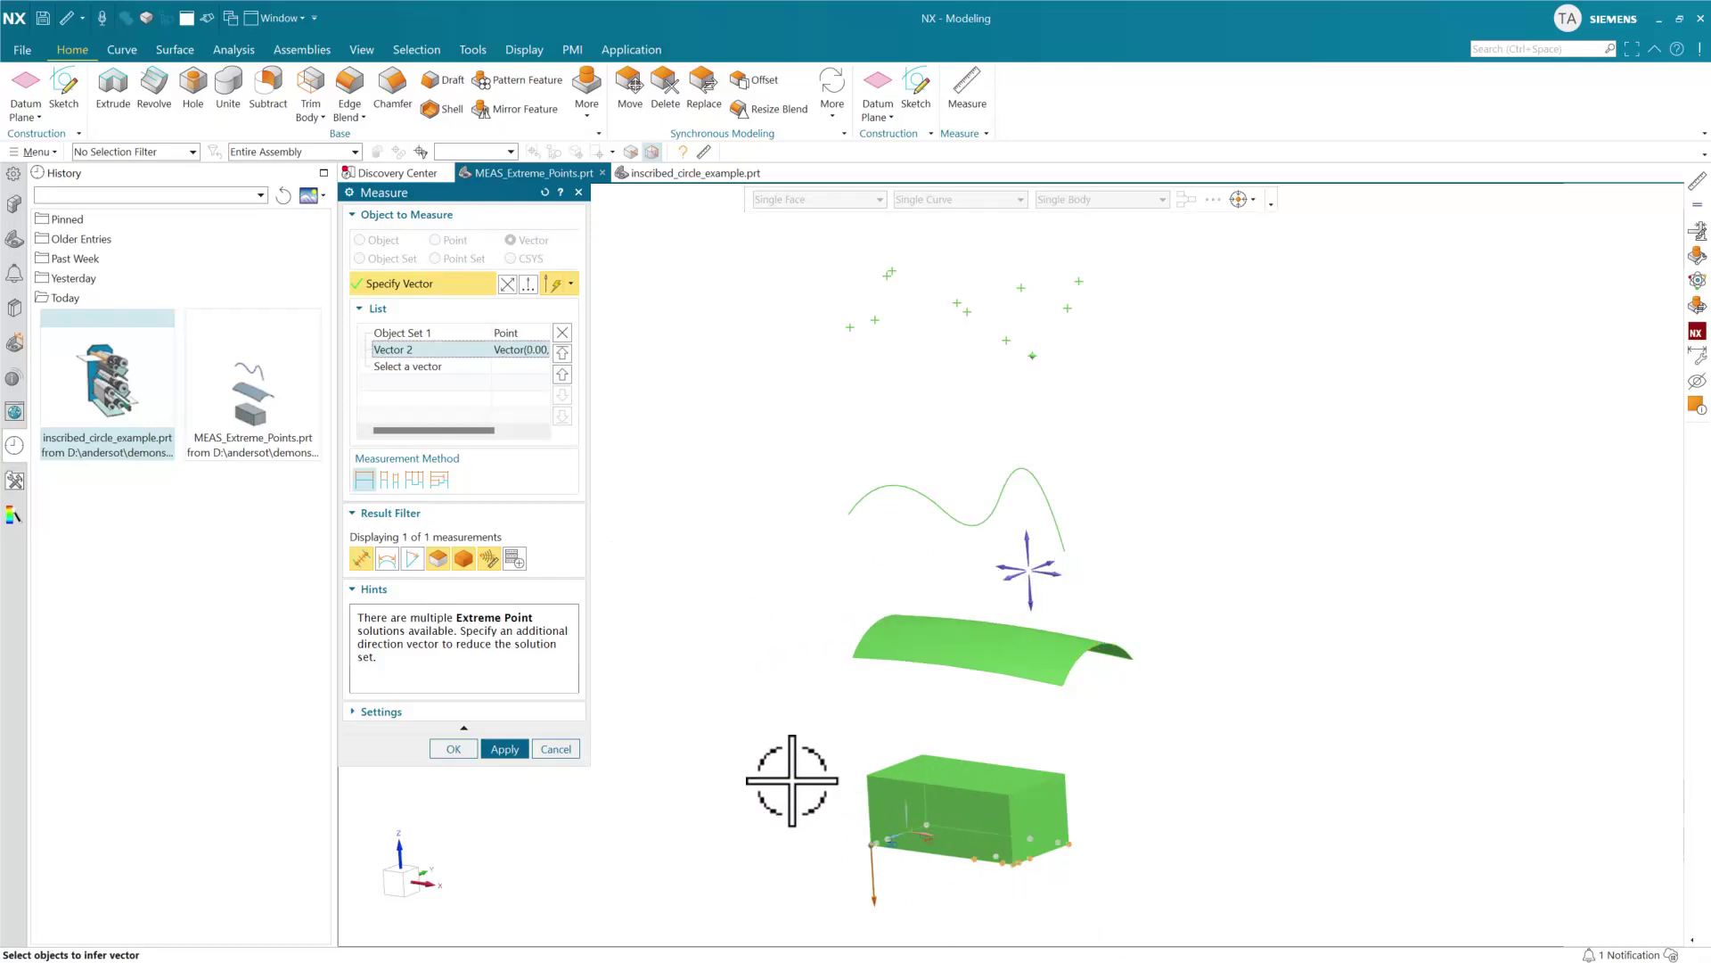
# Add direction vectors from the box's front face and the Z-axis, resolving to (200.0000, 0.0, 0.0)
pyautogui.moveTo(797, 775); pyautogui.dragTo(731, 522, button='middle')
pyautogui.scroll(5, 826, 574)
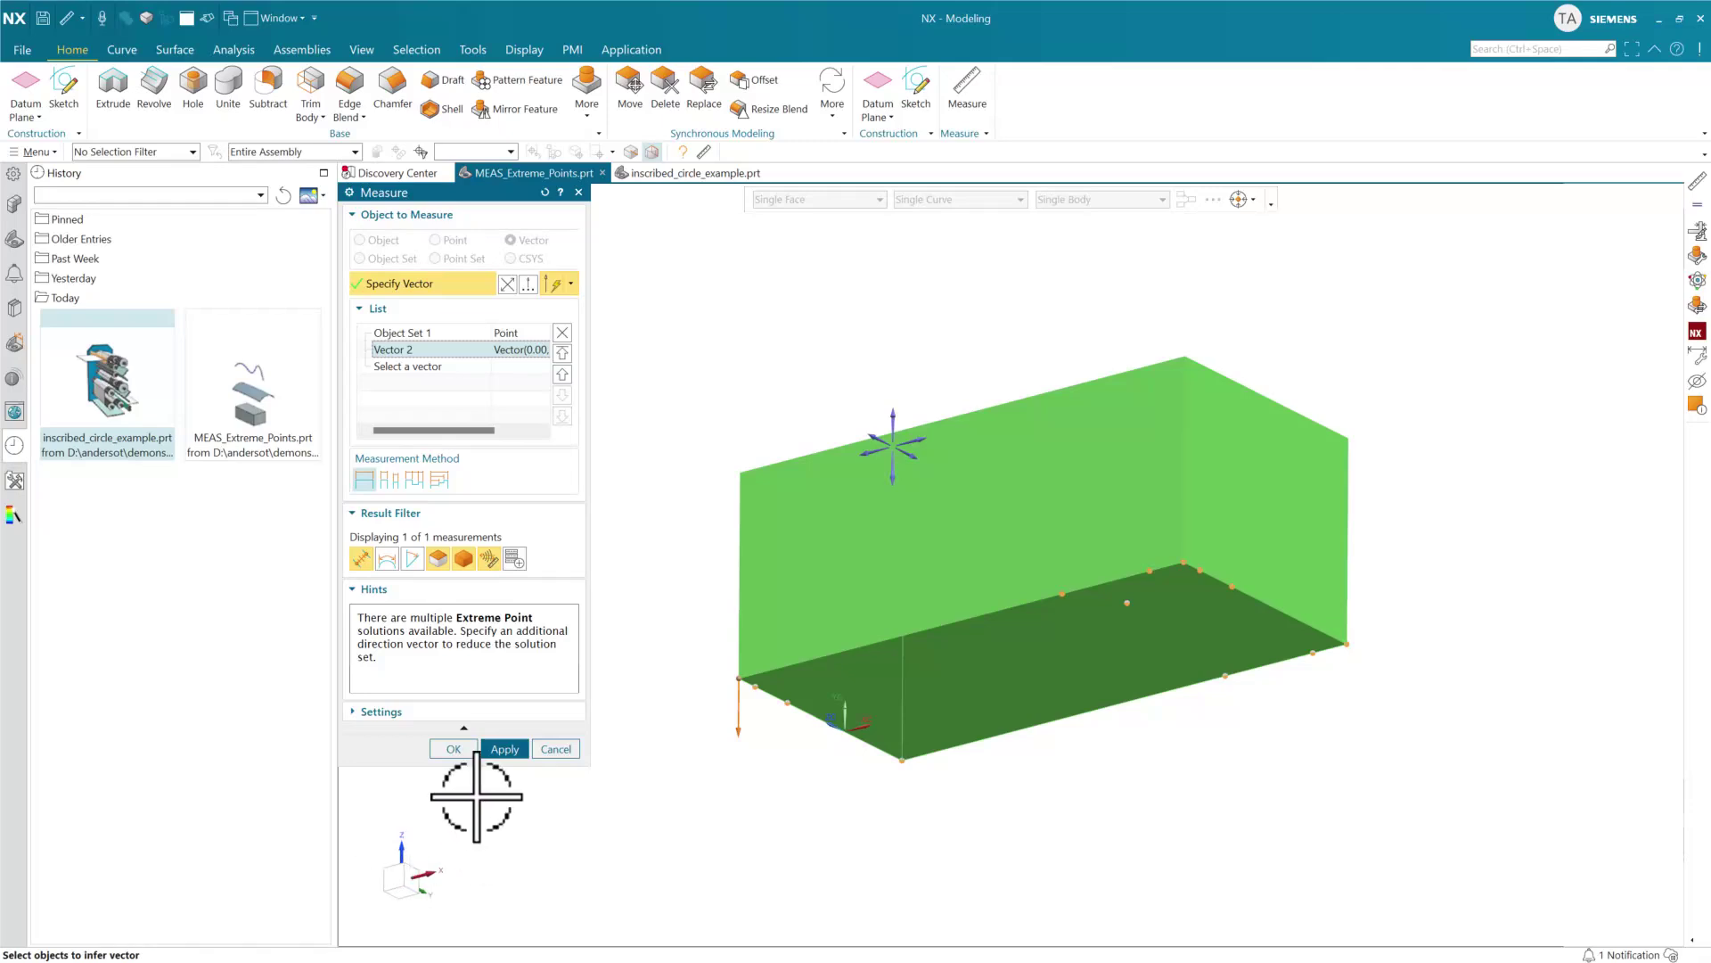
pyautogui.click(459, 362)
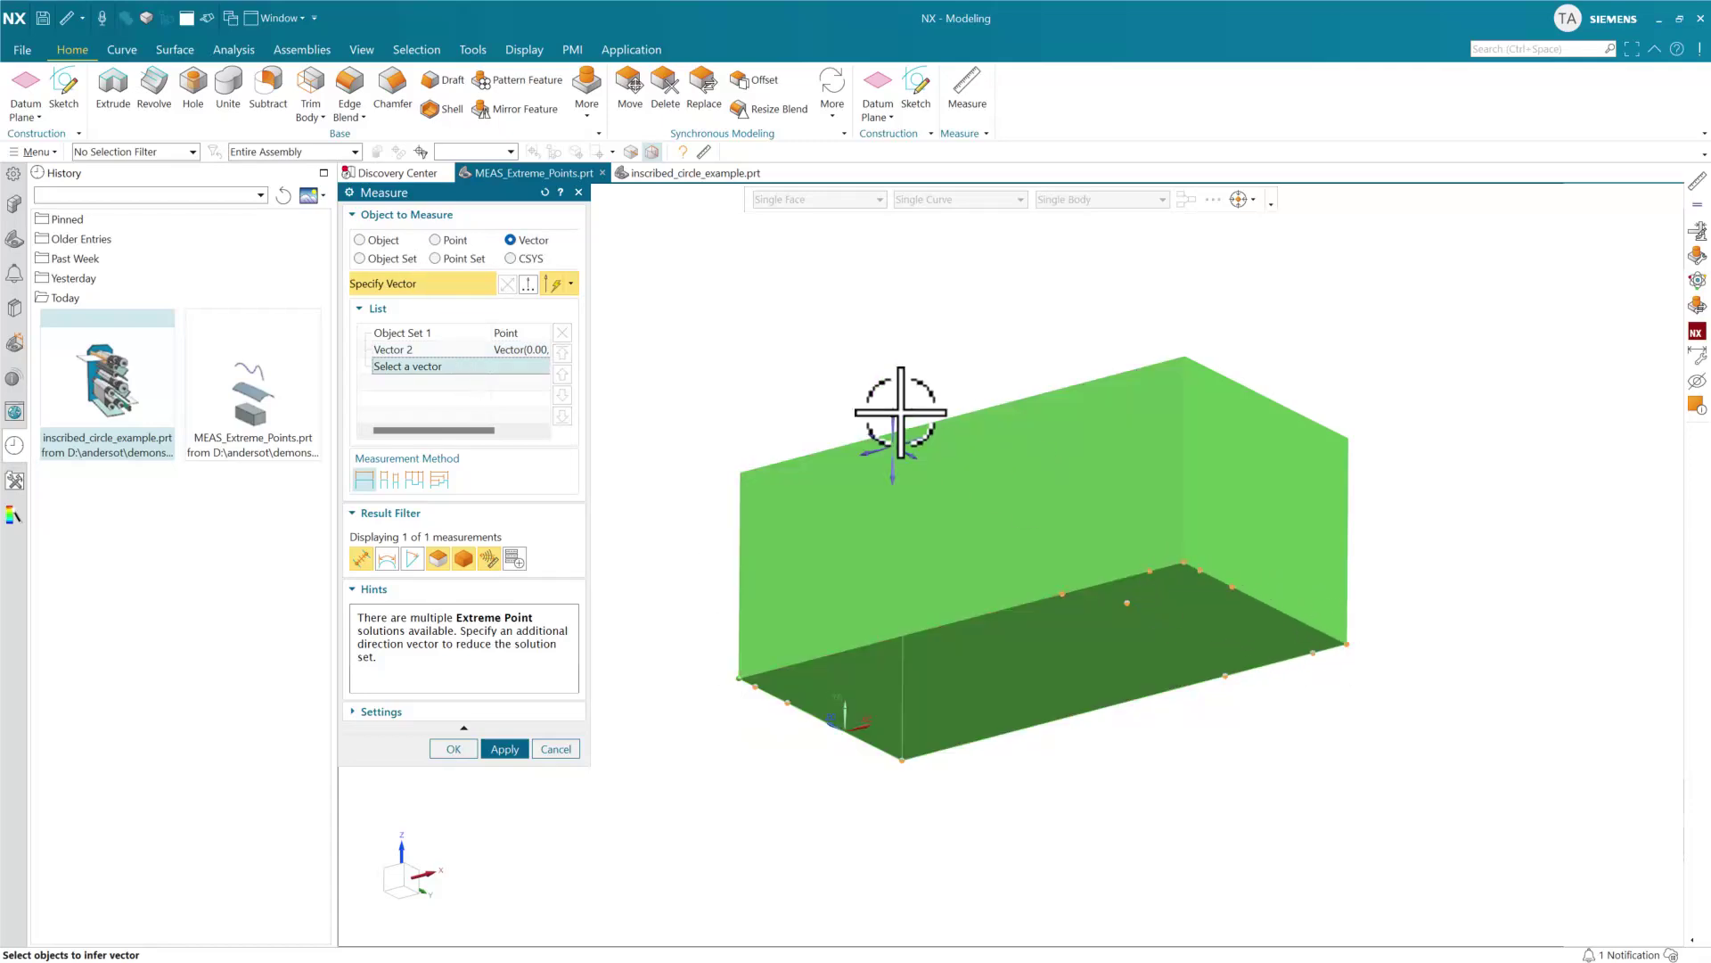
pyautogui.click(913, 444)
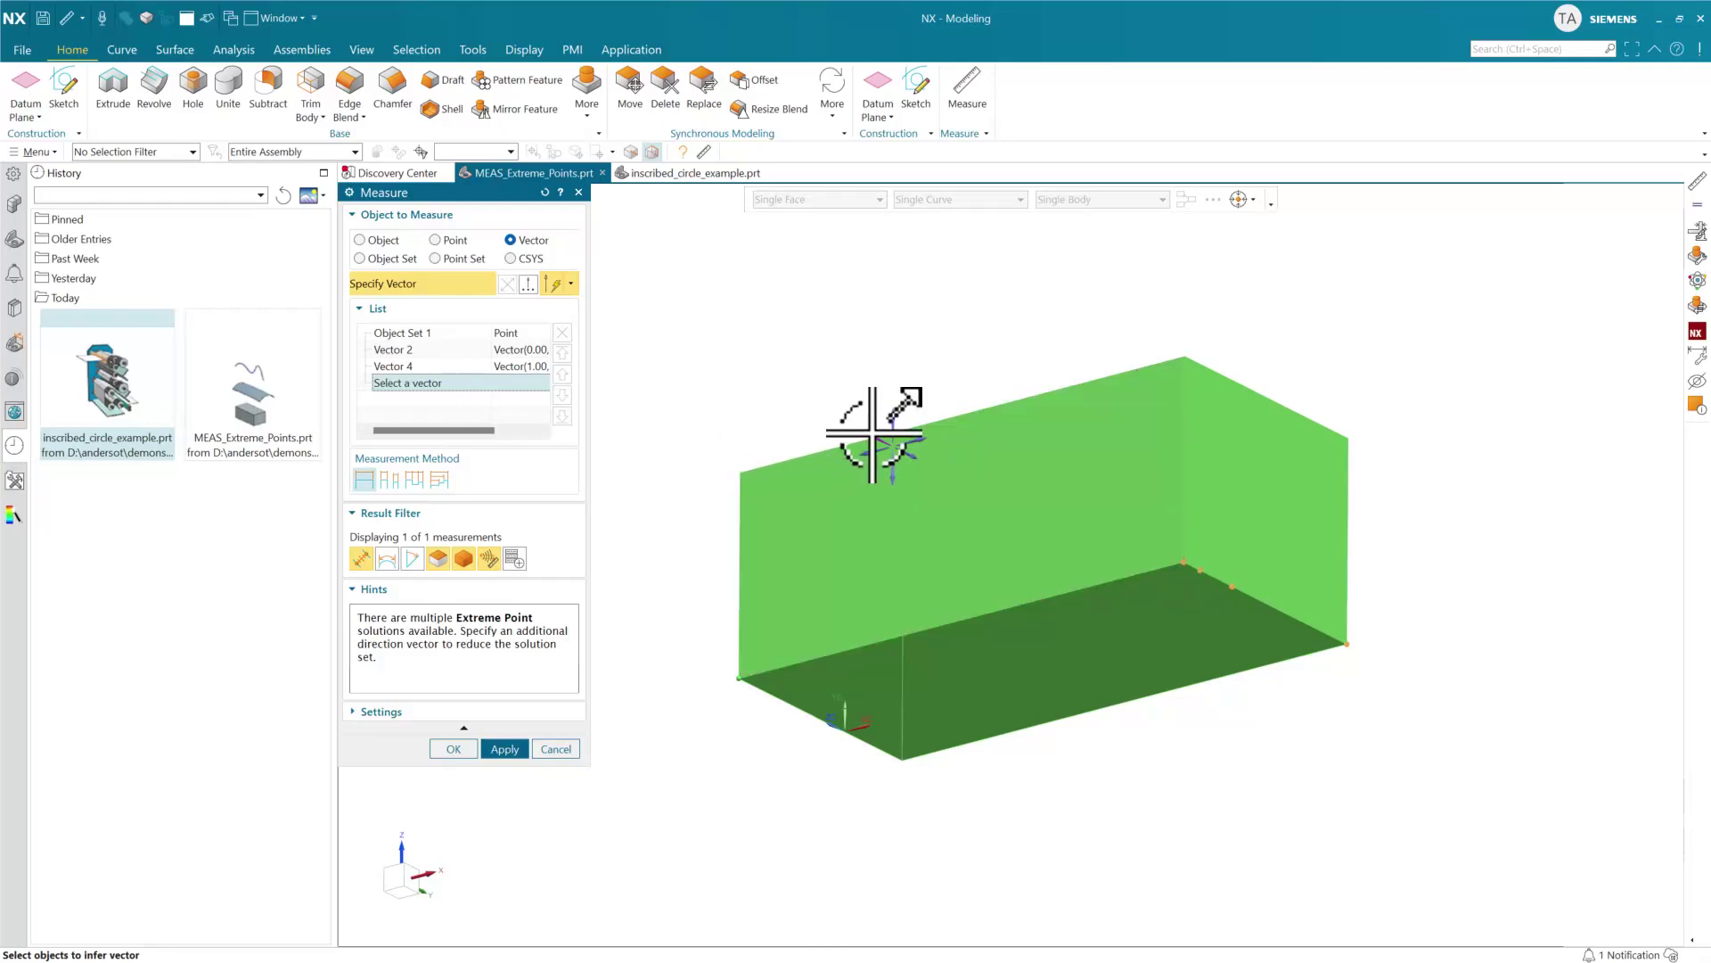
pyautogui.click(873, 433)
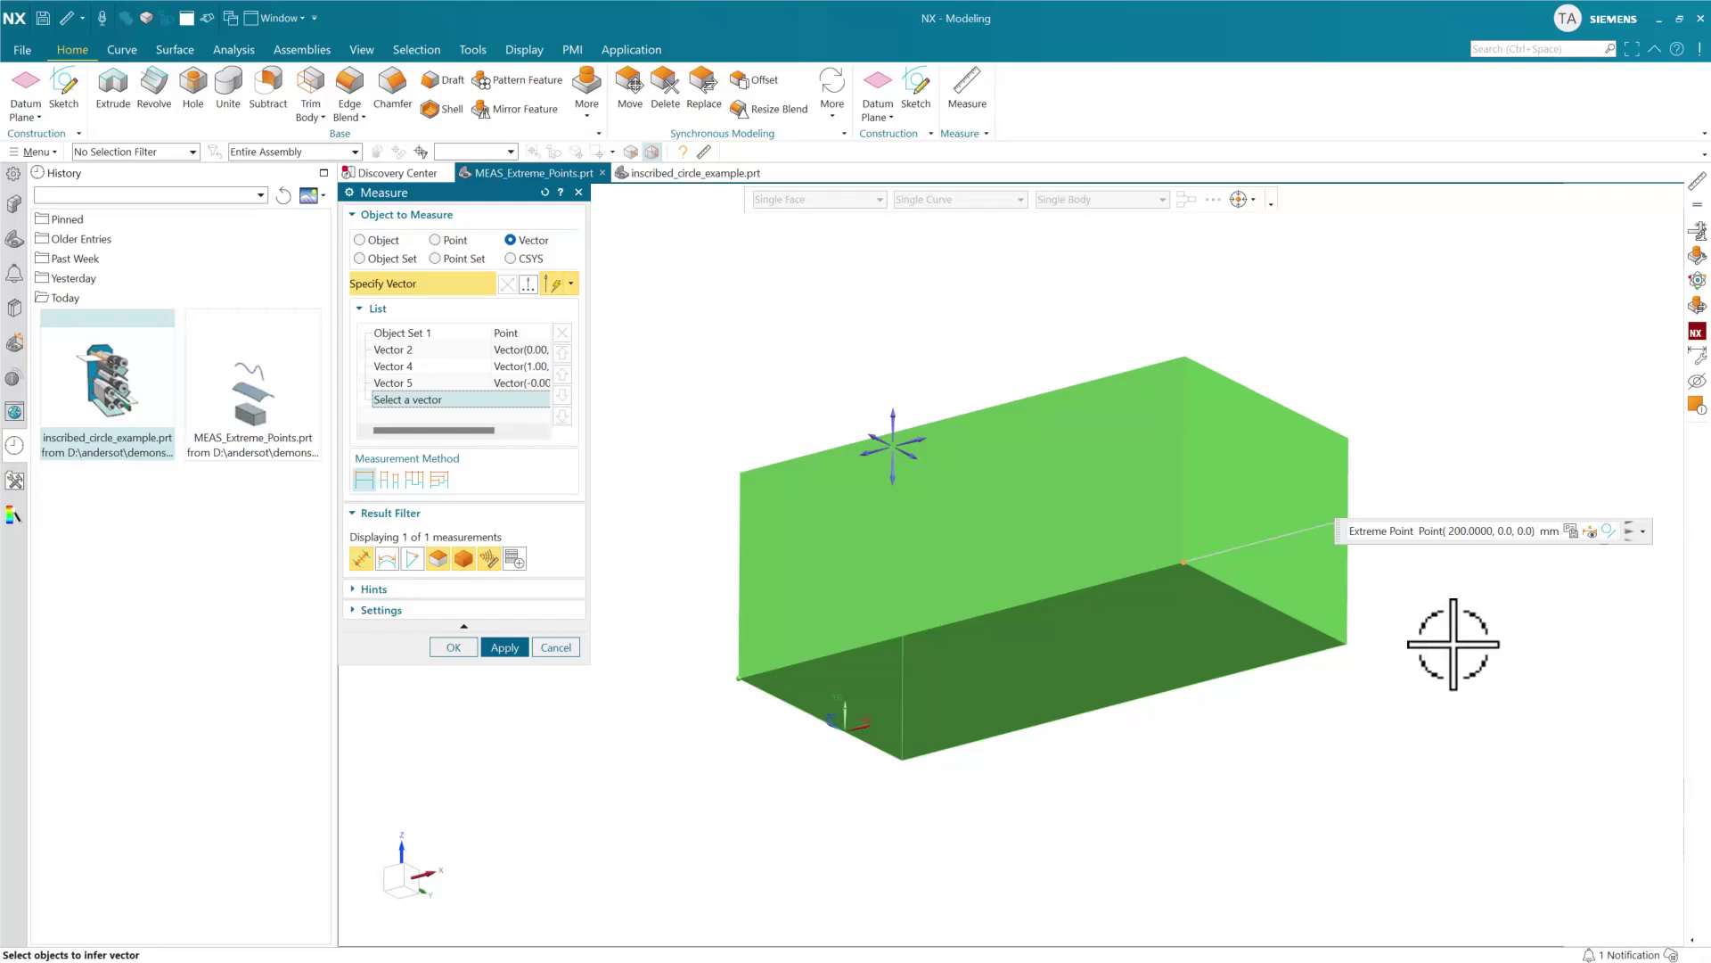
# Delete Vector 4 and Vector 5 from the direction list
pyautogui.scroll(3, 800, 361)
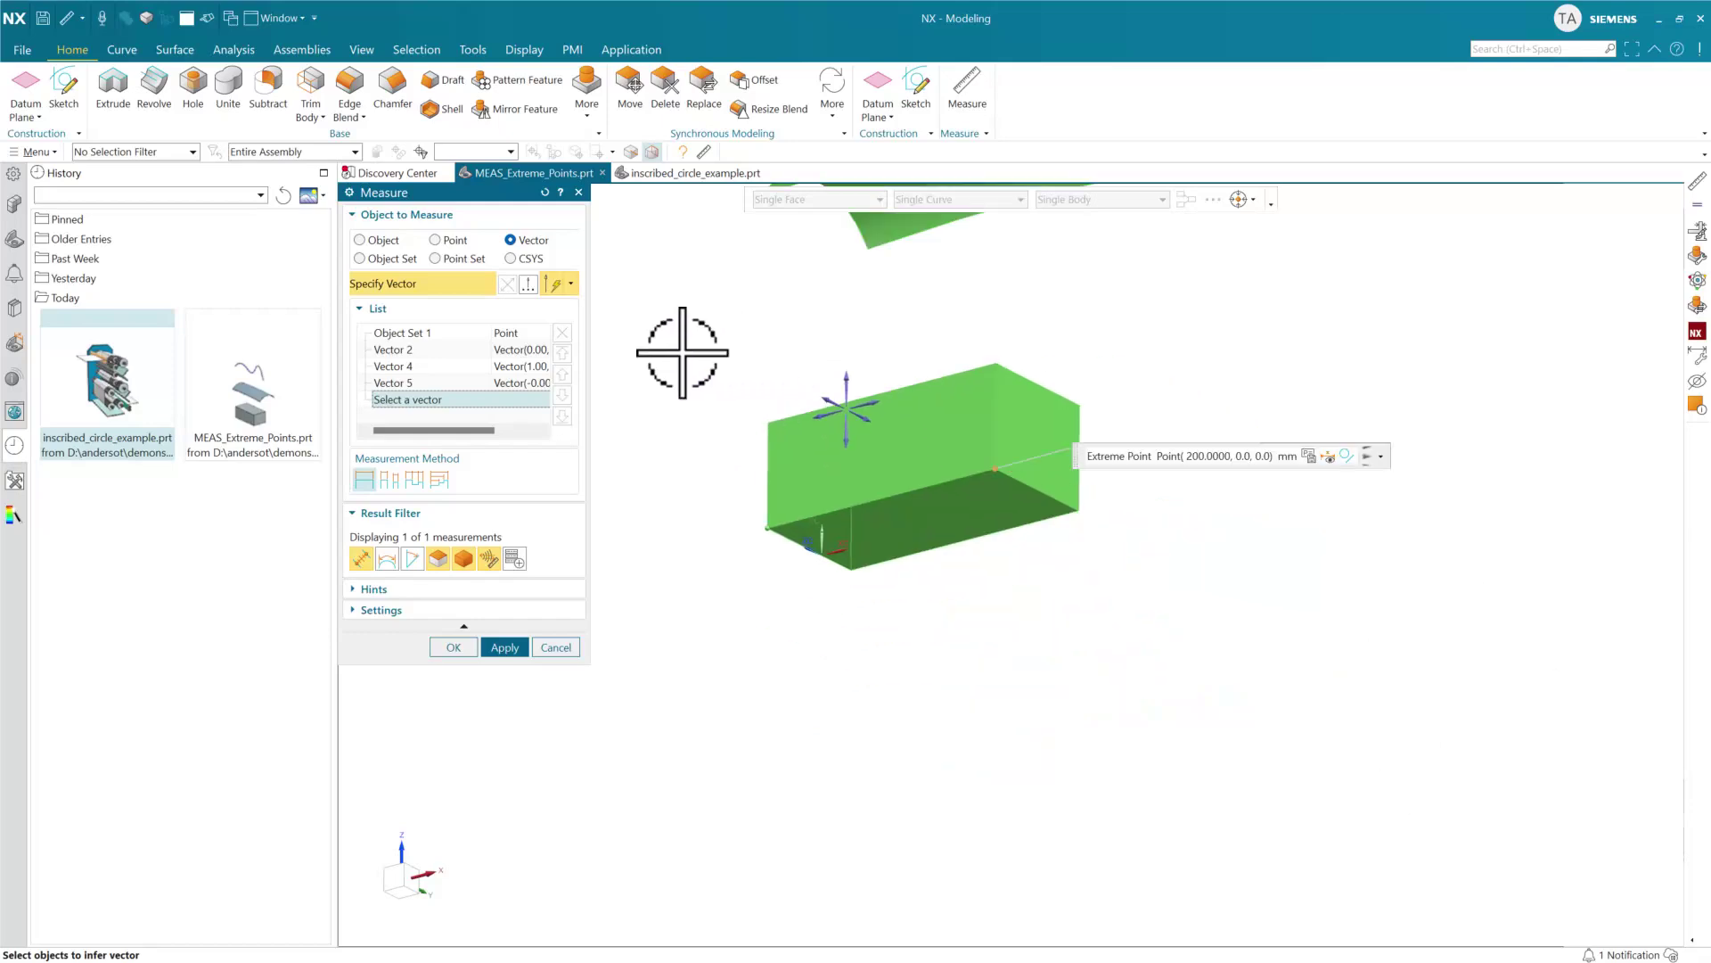
pyautogui.click(517, 365)
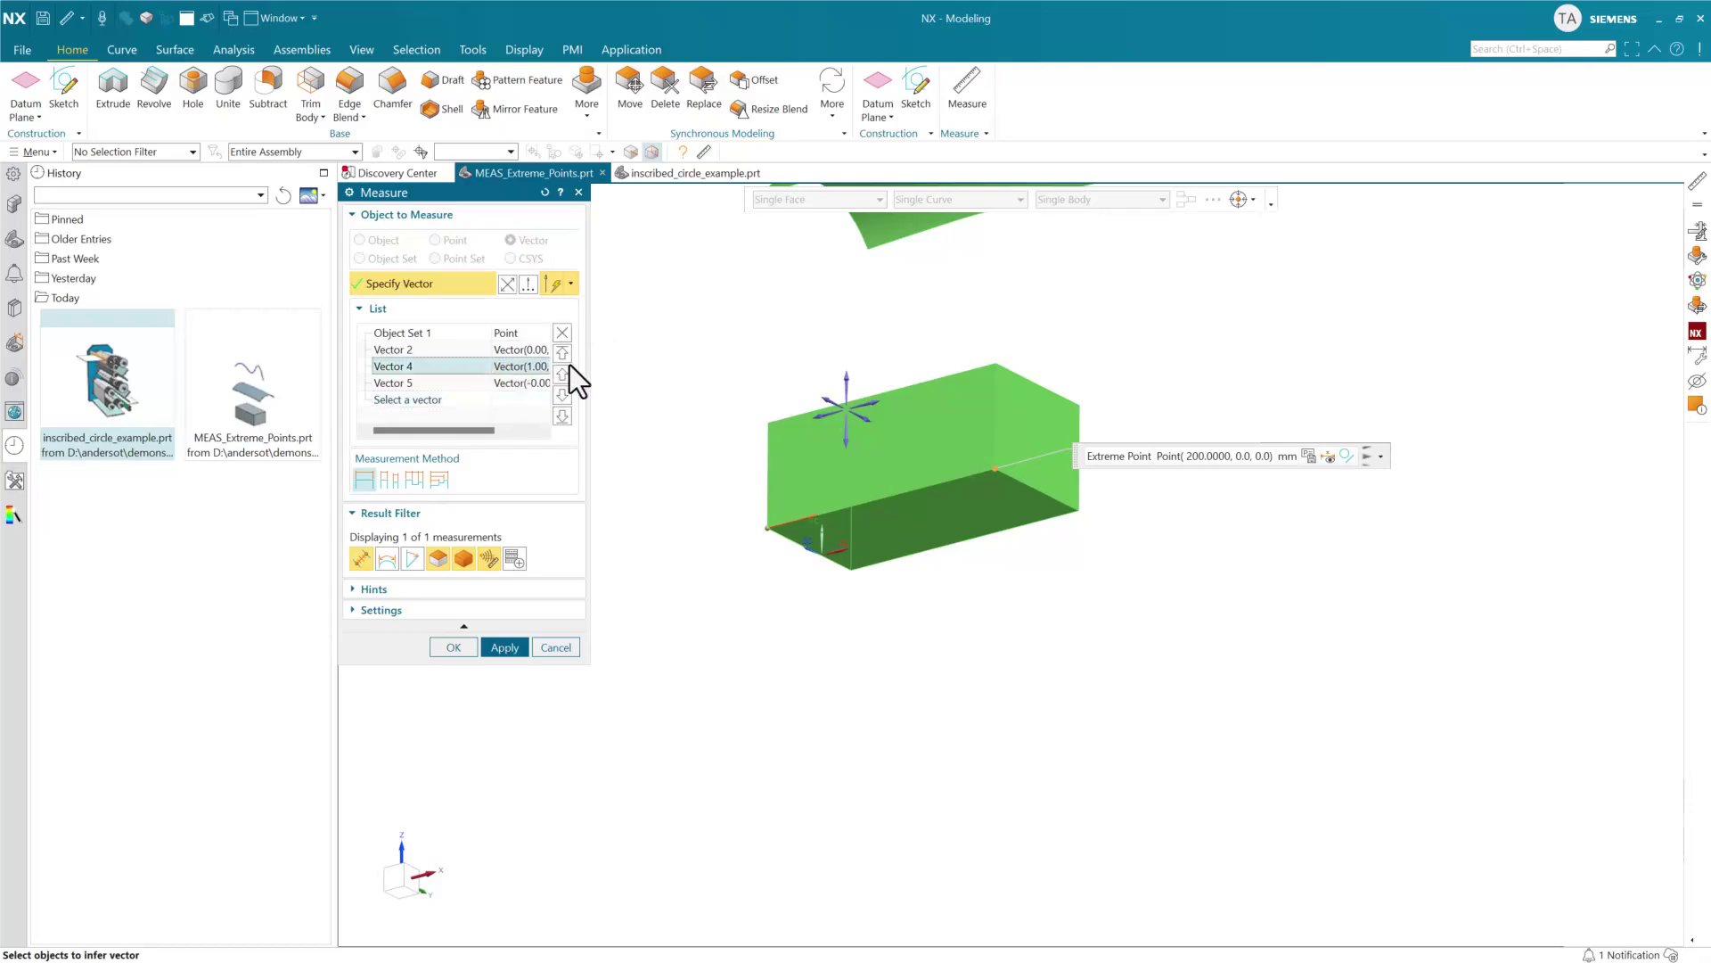
pyautogui.click(563, 333)
pyautogui.click(517, 367)
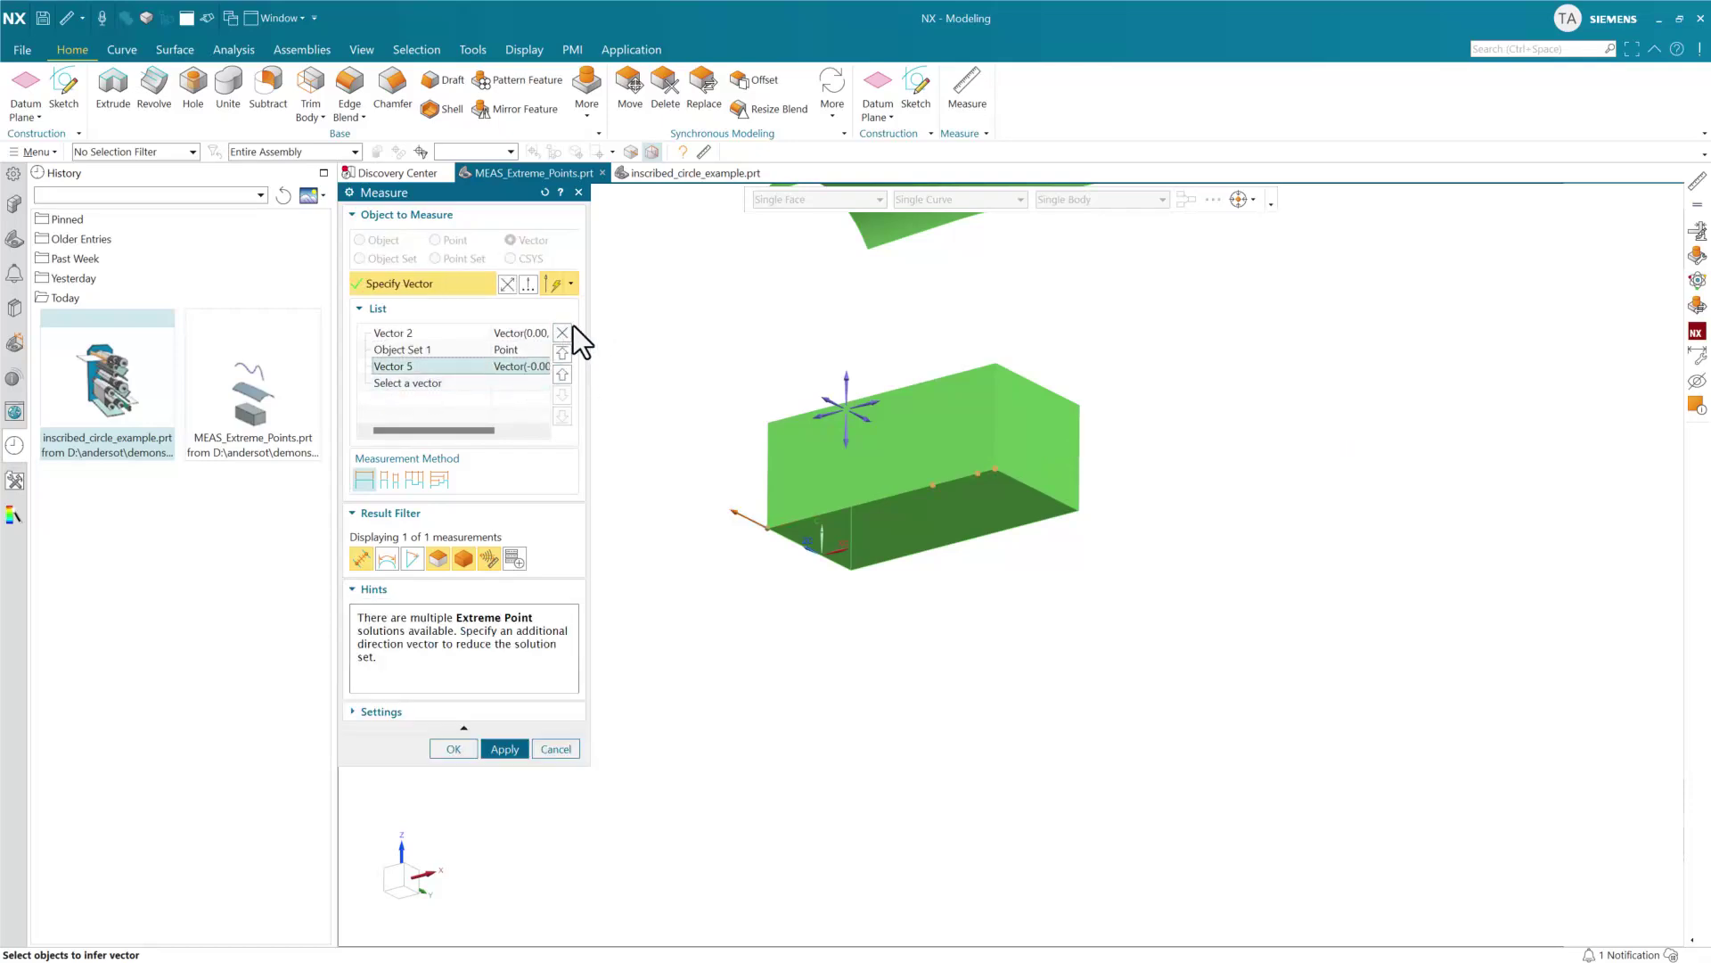
pyautogui.click(563, 333)
# Redirect Vector 2 toward the points, placing the extreme point at (258.9622, 0.0, 665.3086), and reposition the label
pyautogui.moveTo(680, 356); pyautogui.dragTo(825, 657, button='middle')
pyautogui.keyDown('shift'); pyautogui.moveTo(791, 565); pyautogui.dragTo(871, 692, button='middle'); pyautogui.keyUp('shift')
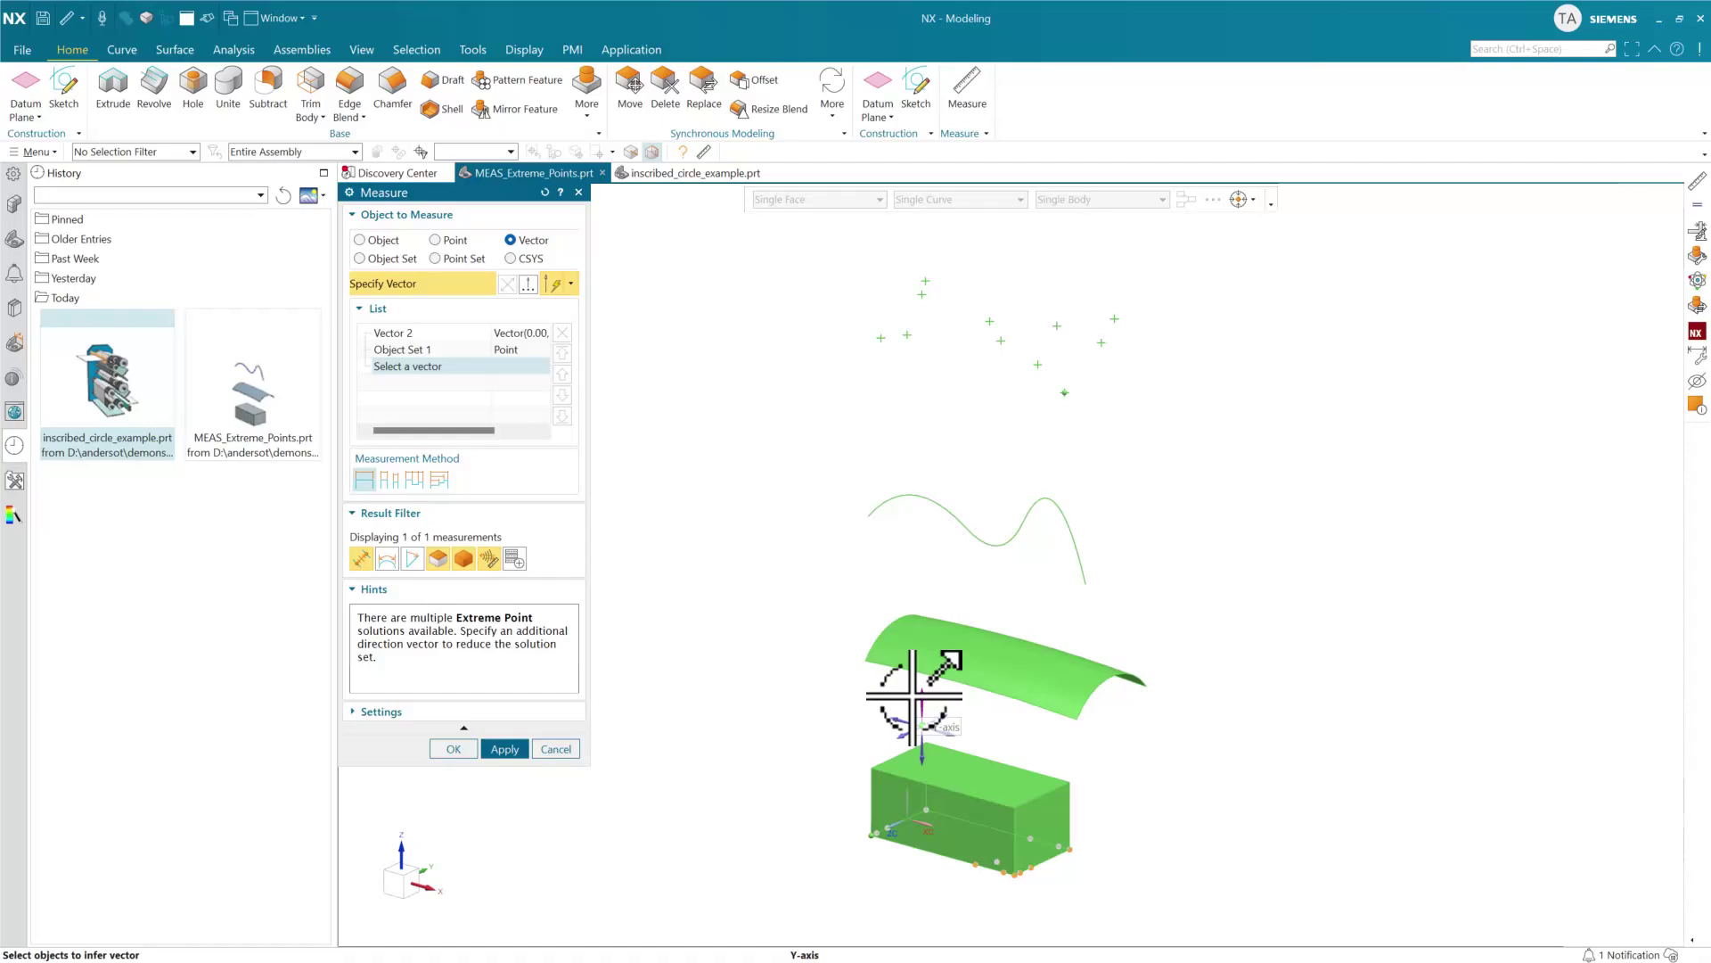
pyautogui.click(522, 333)
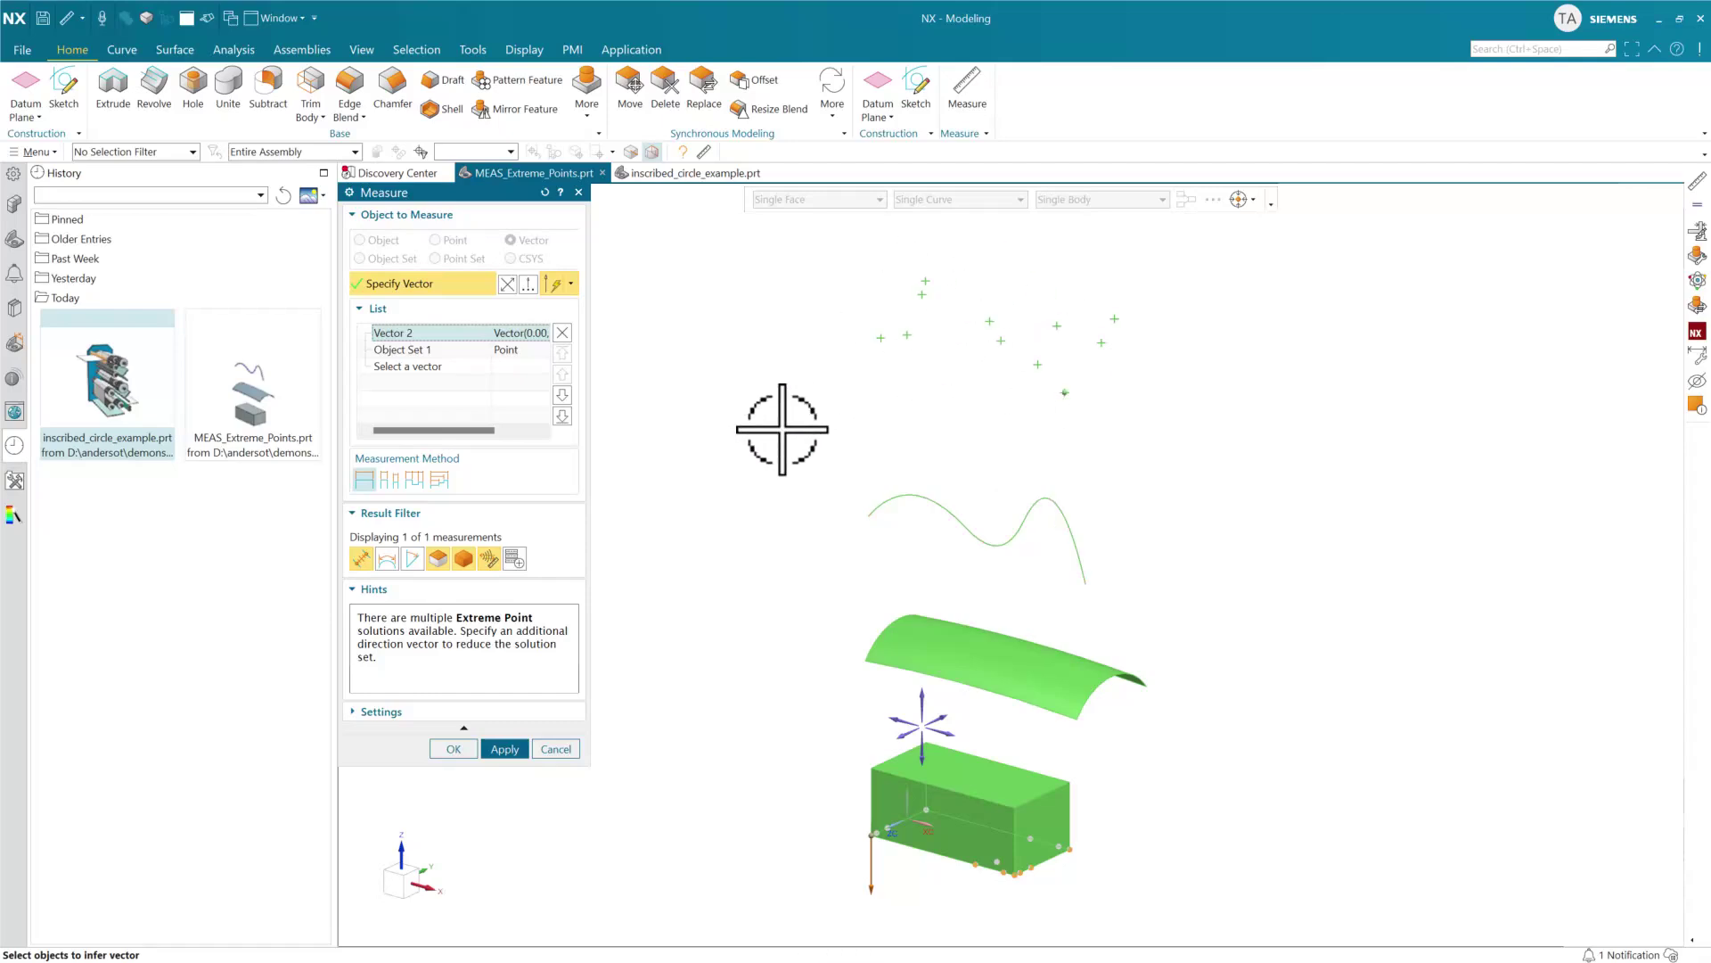
pyautogui.click(922, 698)
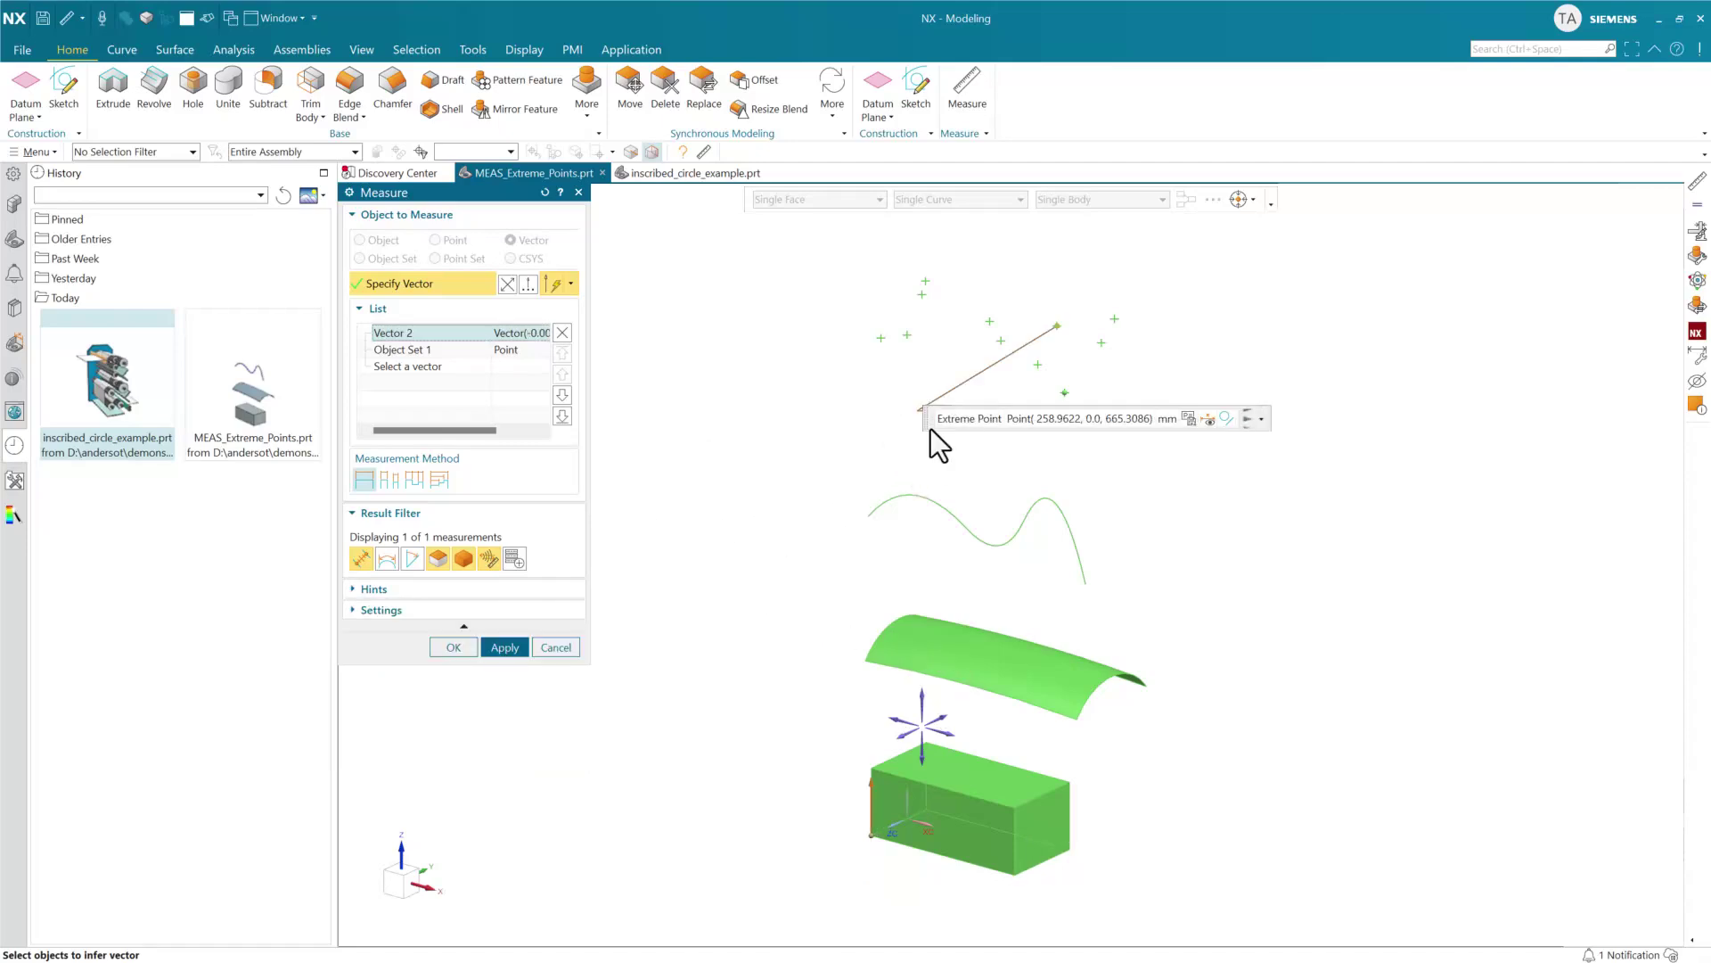
pyautogui.moveTo(932, 424); pyautogui.dragTo(1153, 283)
pyautogui.moveTo(1028, 386); pyautogui.dragTo(1207, 390, button='middle')
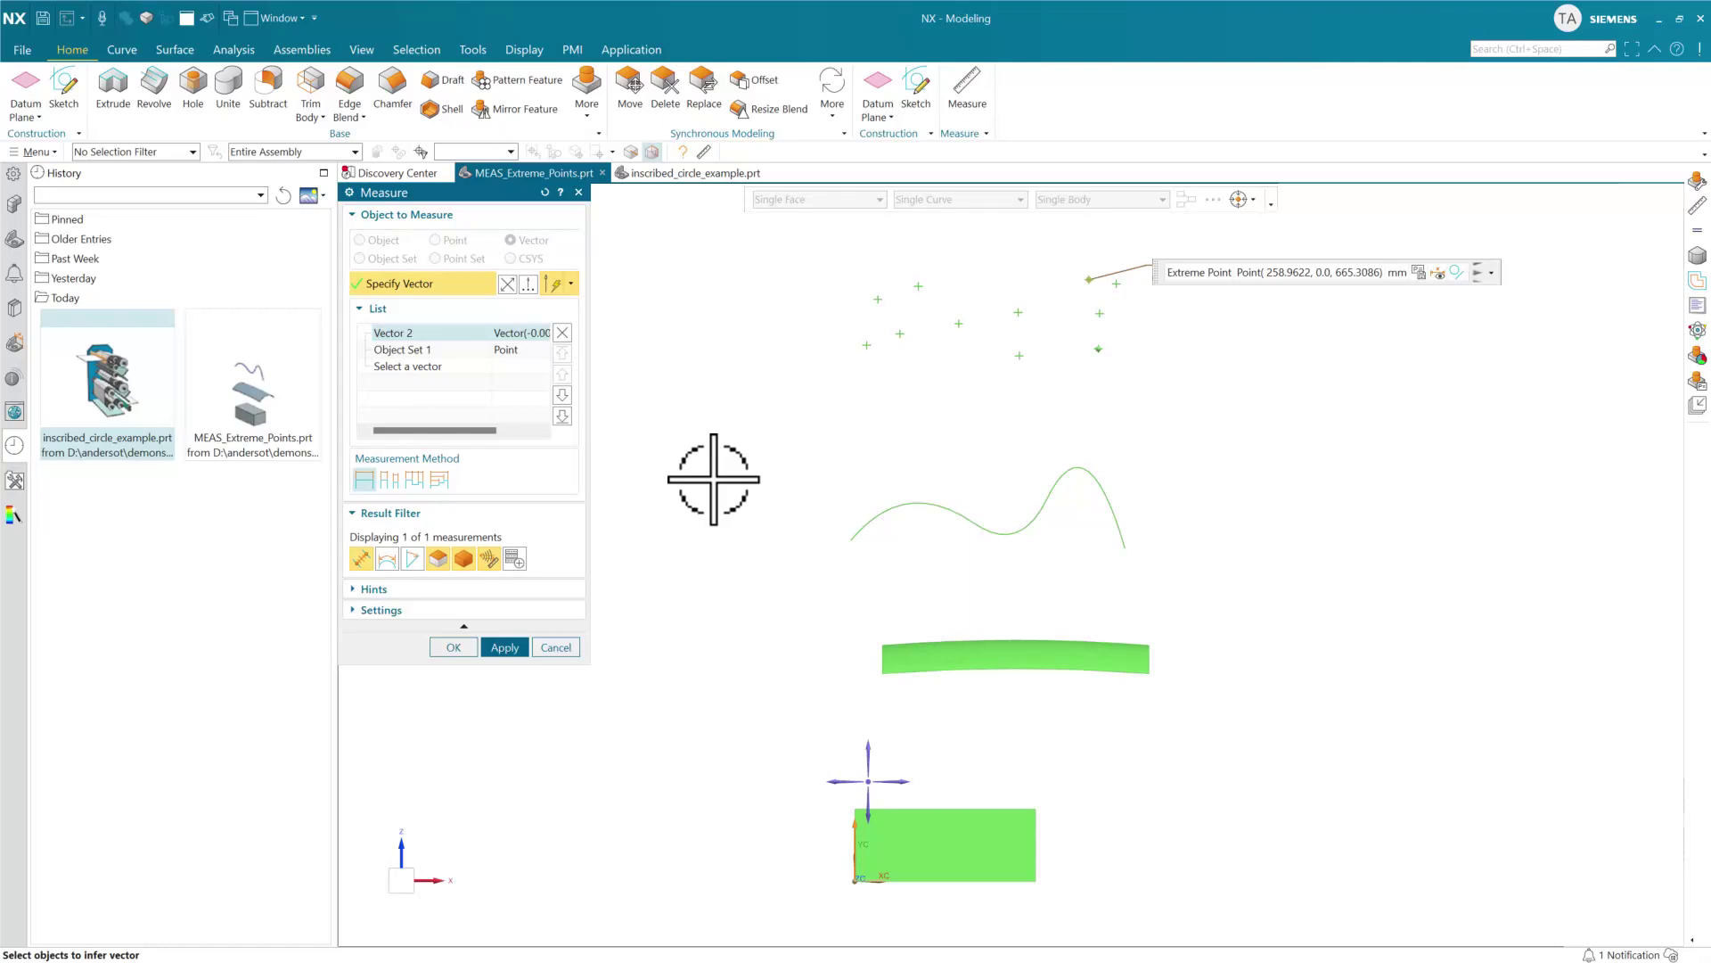
# Enable associative result geometry on the measurement label and OK the Measure dialog
pyautogui.click(430, 352)
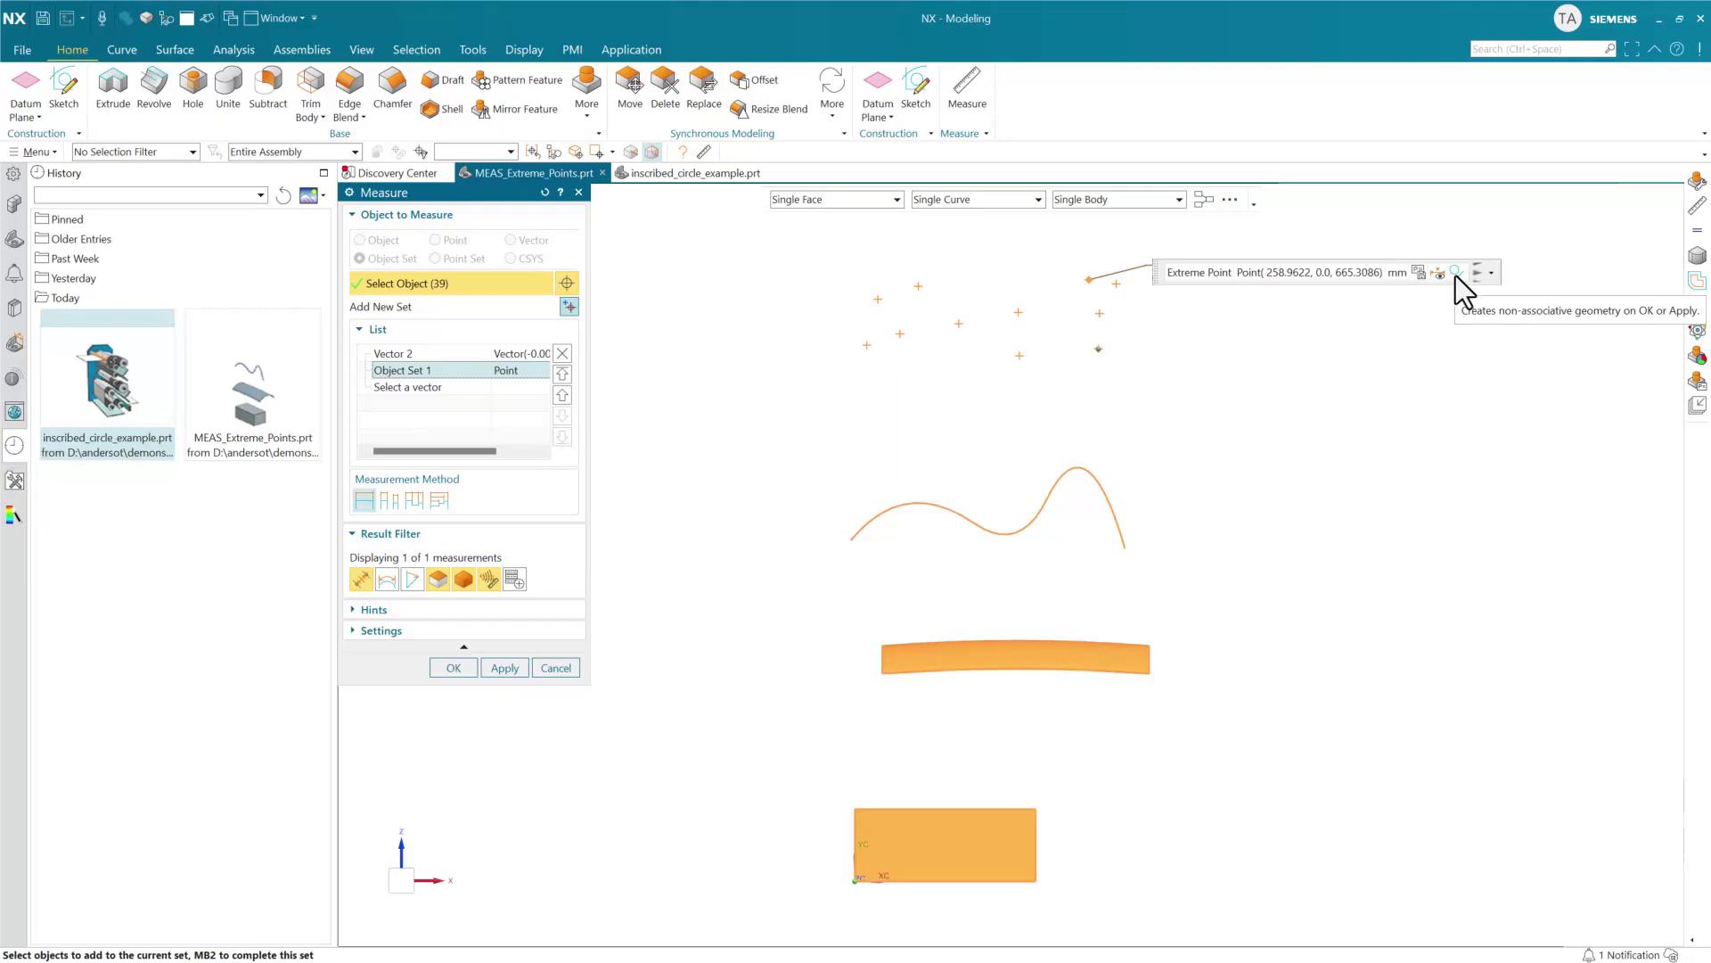
pyautogui.click(1457, 272)
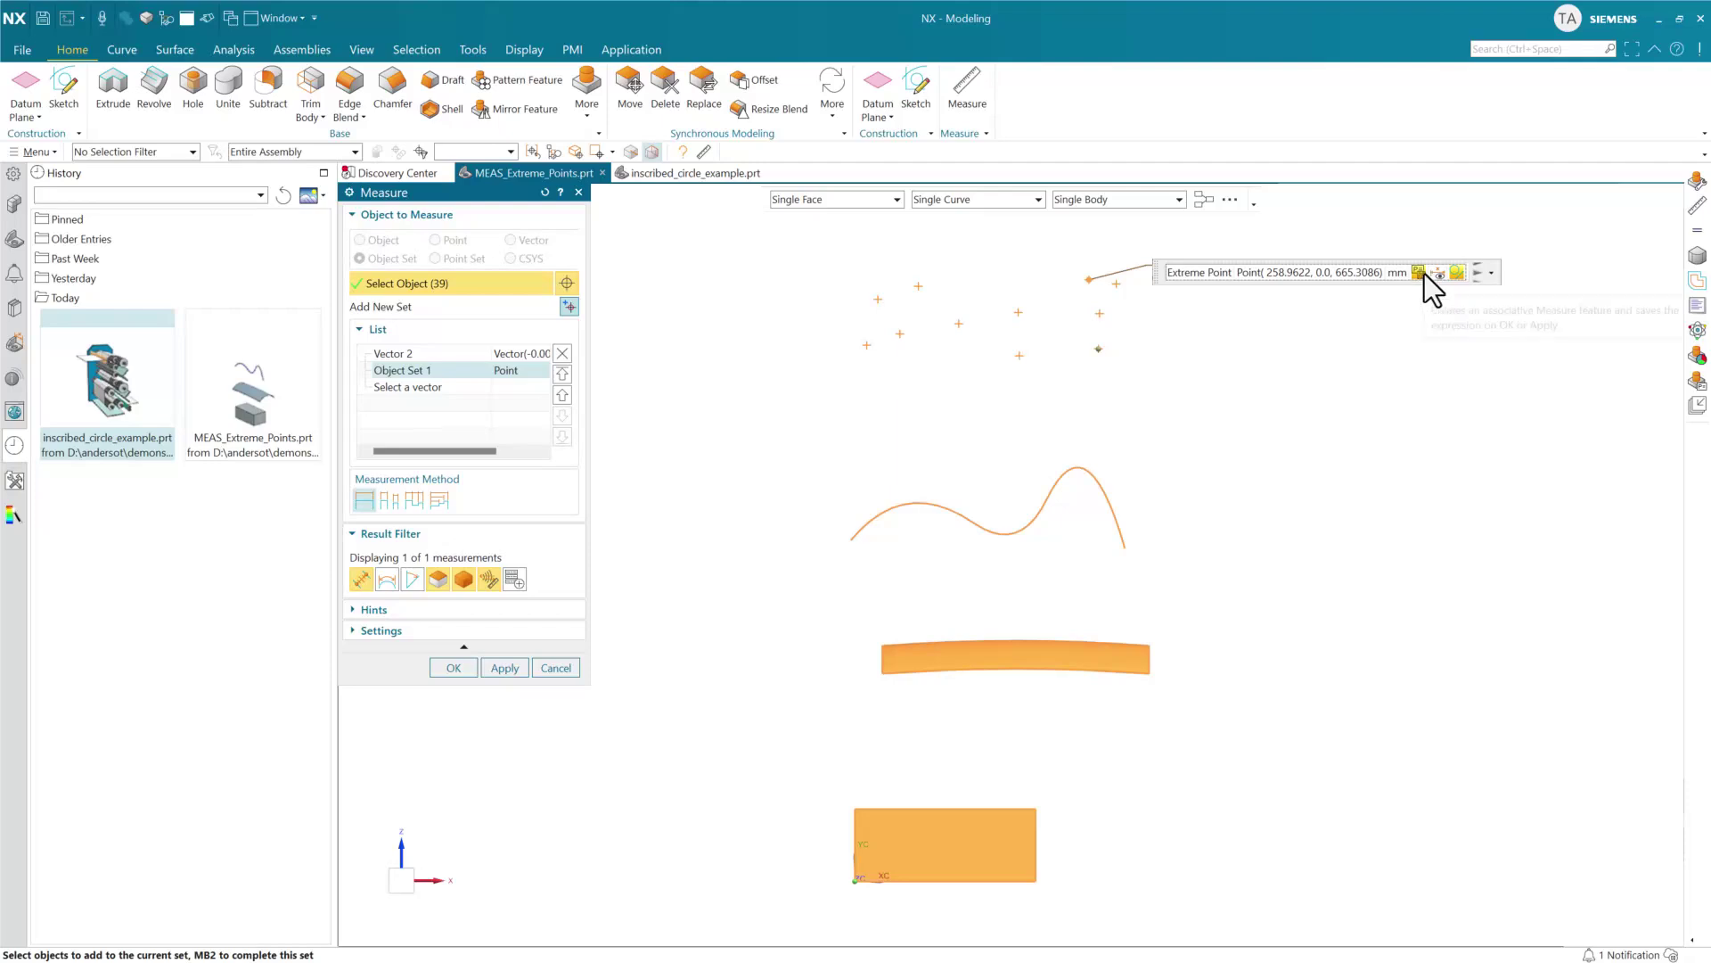
pyautogui.click(1421, 272)
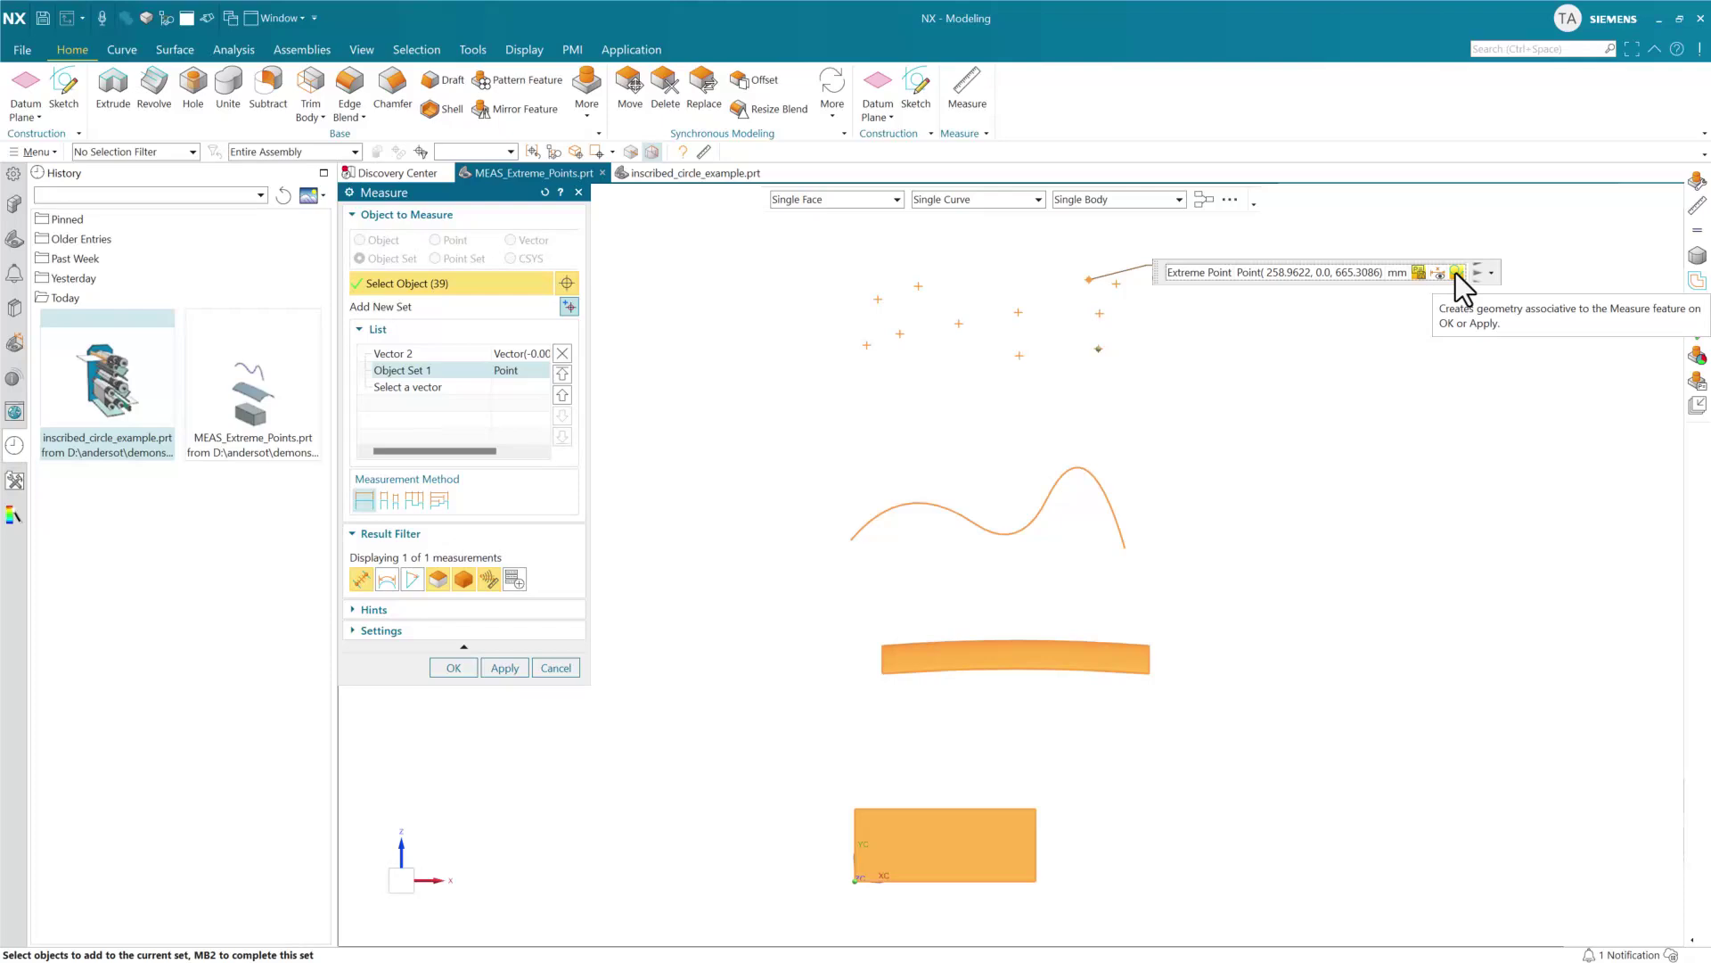
pyautogui.middleClick(1328, 372)
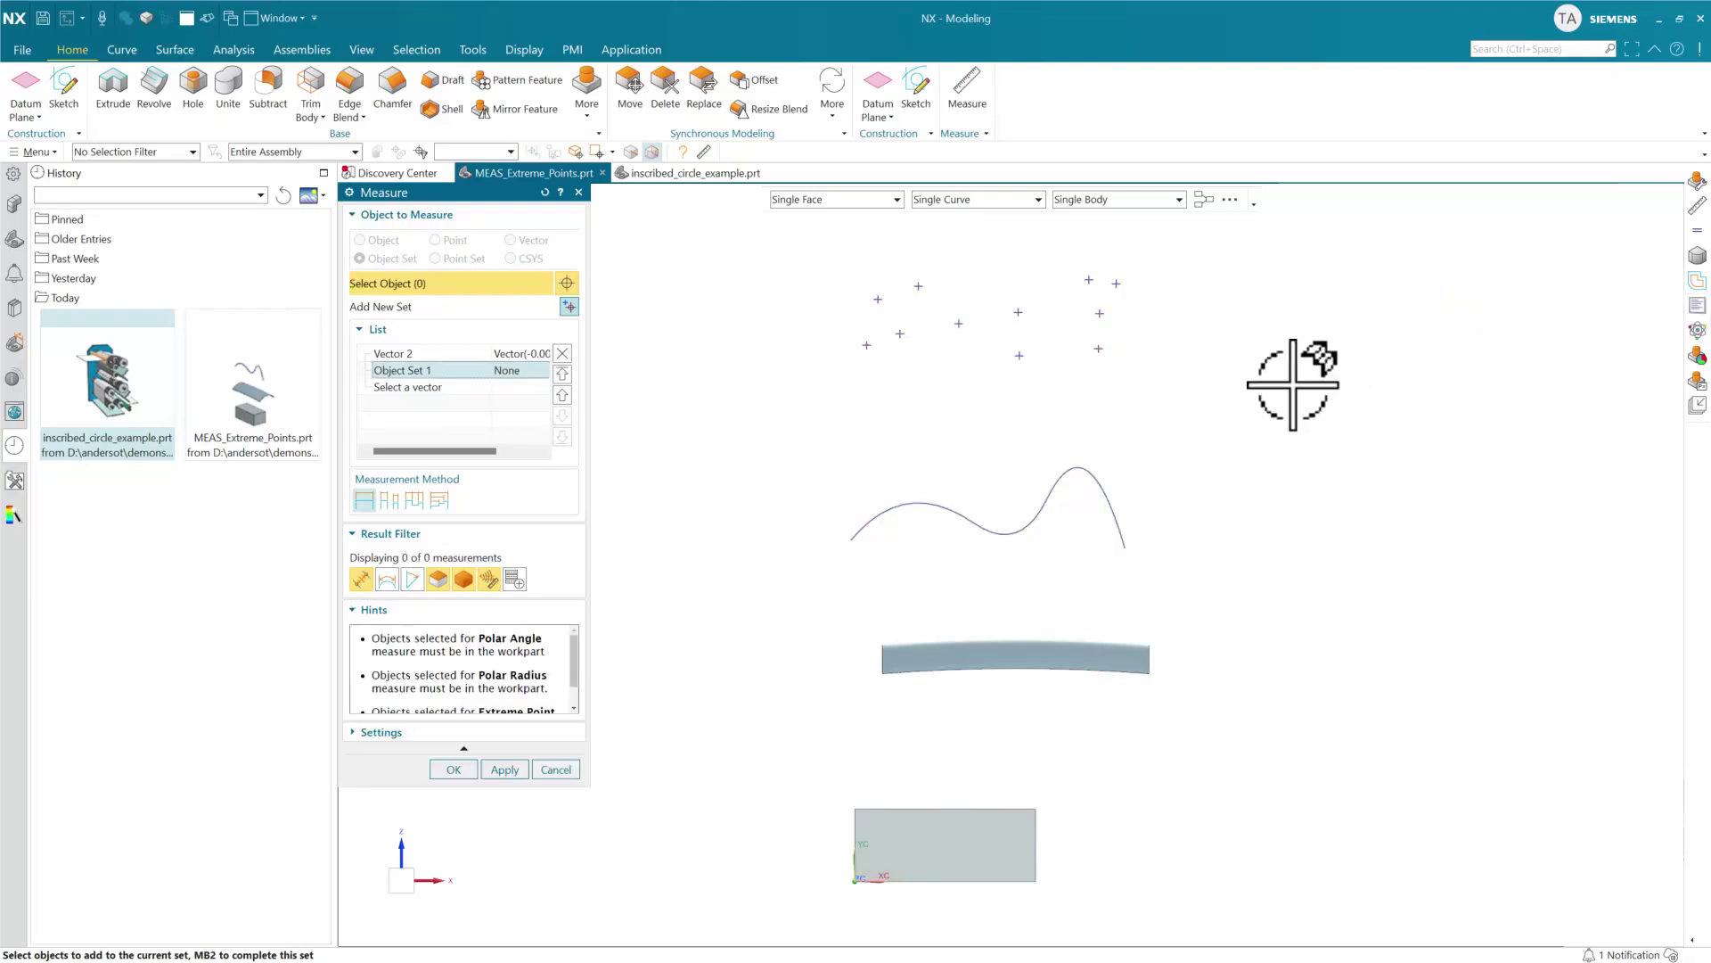